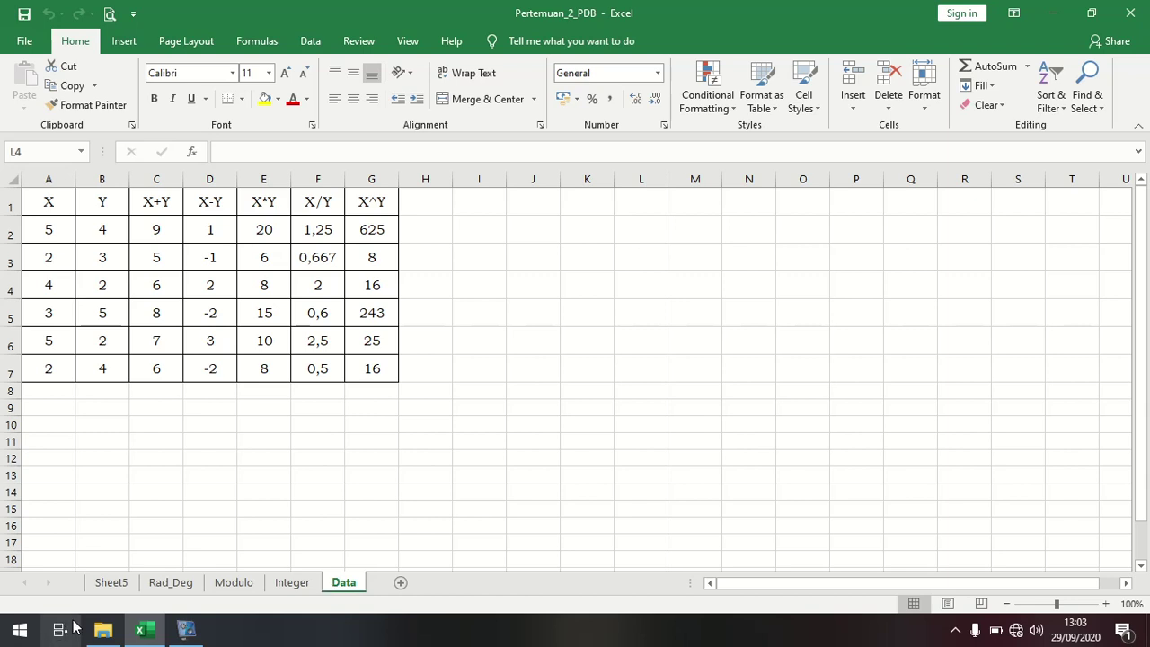
Look through the Sheet5, Rad_Deg, Modulo, Integer and Data worksheets, and return to Sheet5
{"action": "left_click", "coordinate": [125, 589]}
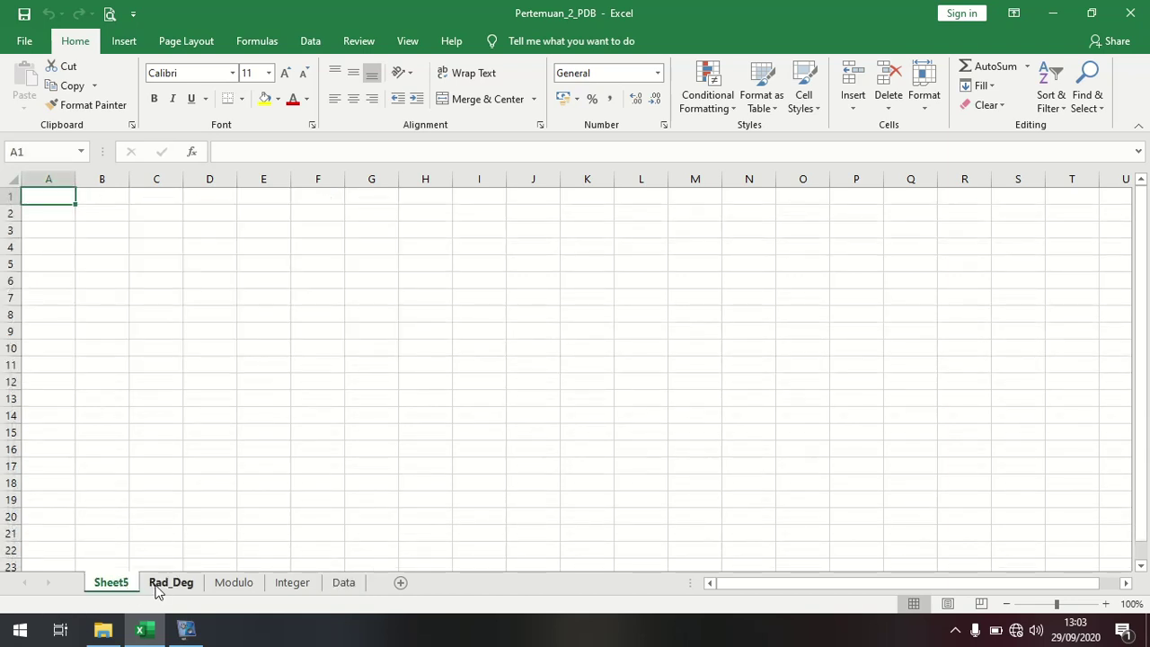
{"action": "left_click", "coordinate": [159, 590]}
{"action": "left_click", "coordinate": [246, 588]}
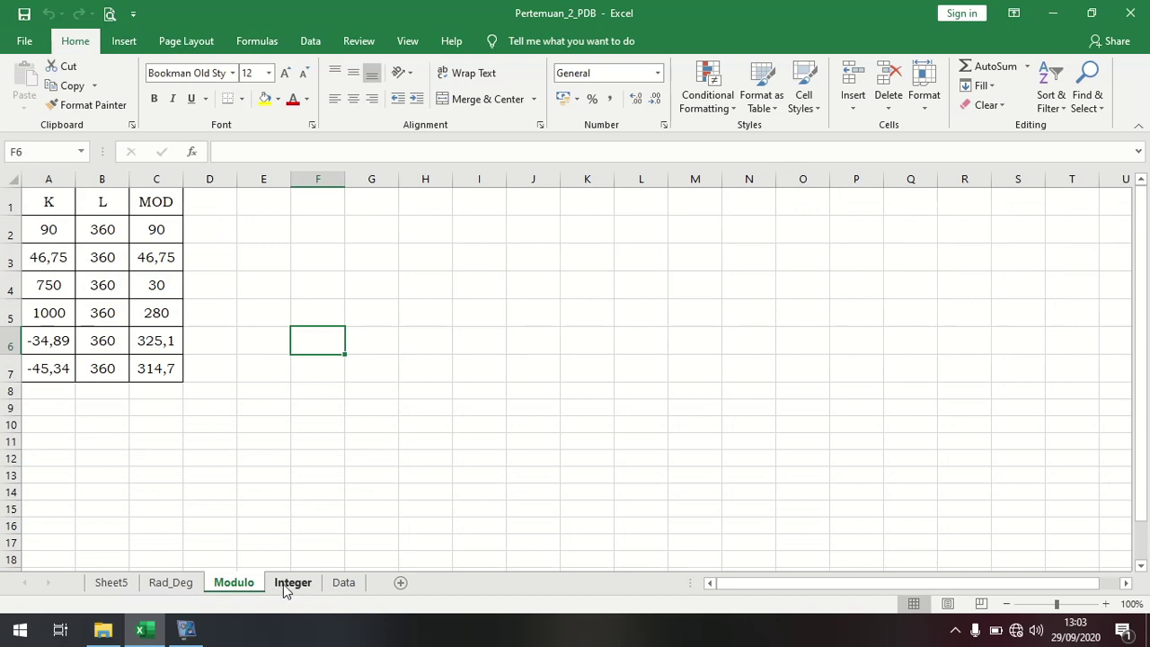
{"action": "left_click", "coordinate": [292, 586]}
{"action": "left_click", "coordinate": [342, 584]}
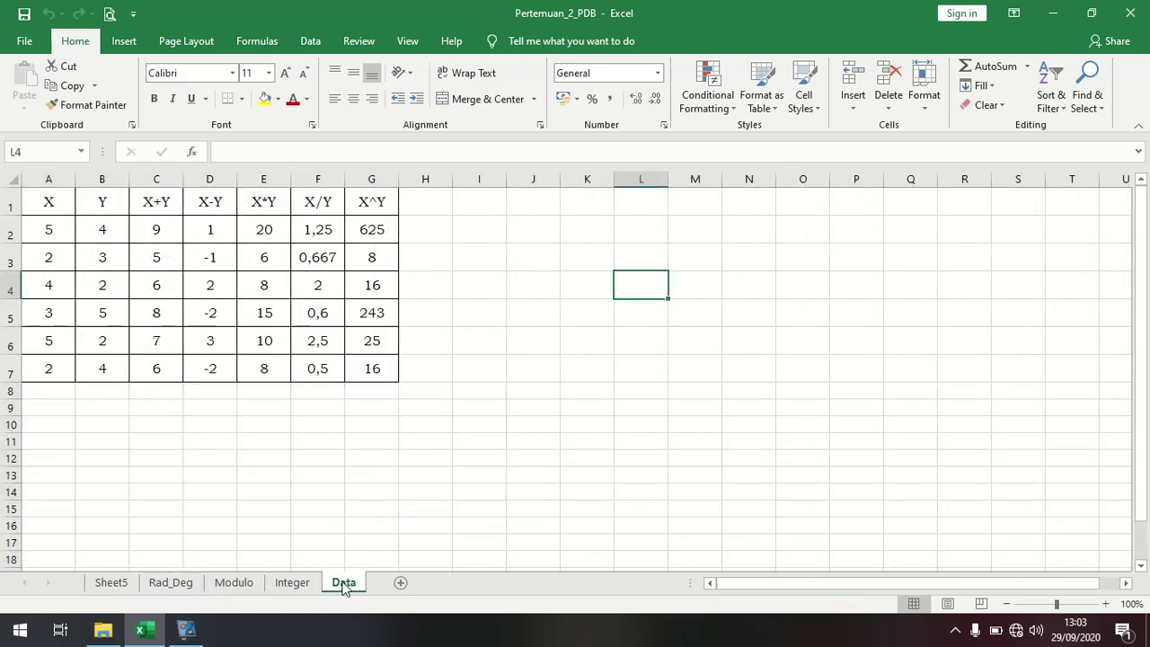
{"action": "left_click", "coordinate": [301, 584]}
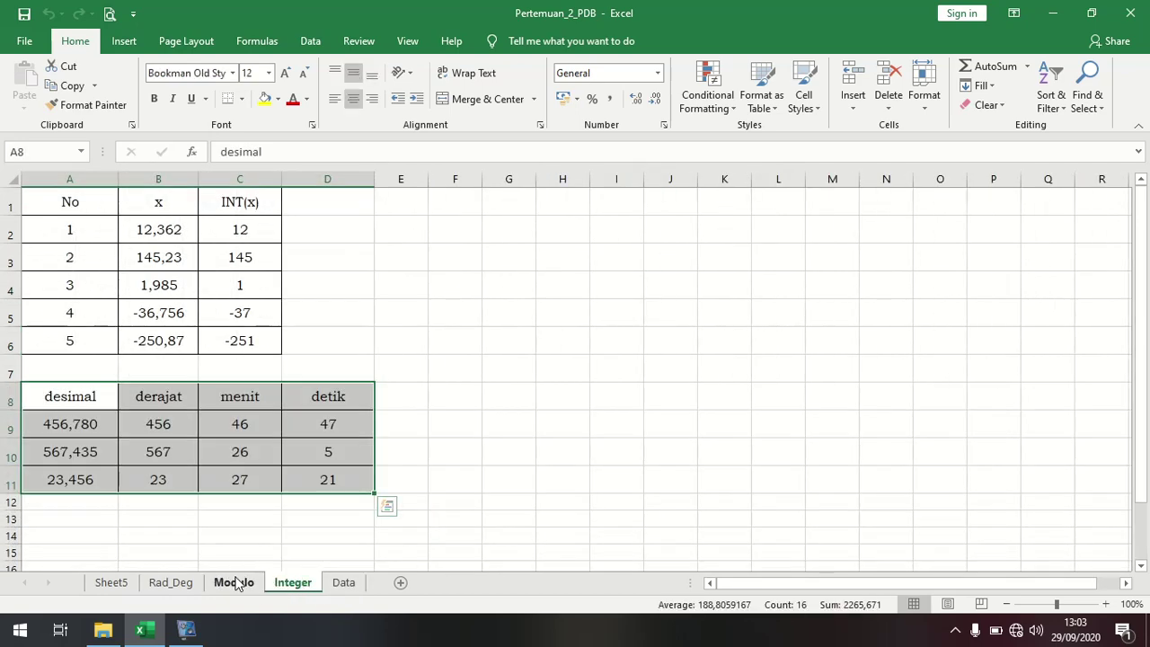
{"action": "left_click", "coordinate": [233, 585]}
{"action": "left_click", "coordinate": [185, 584]}
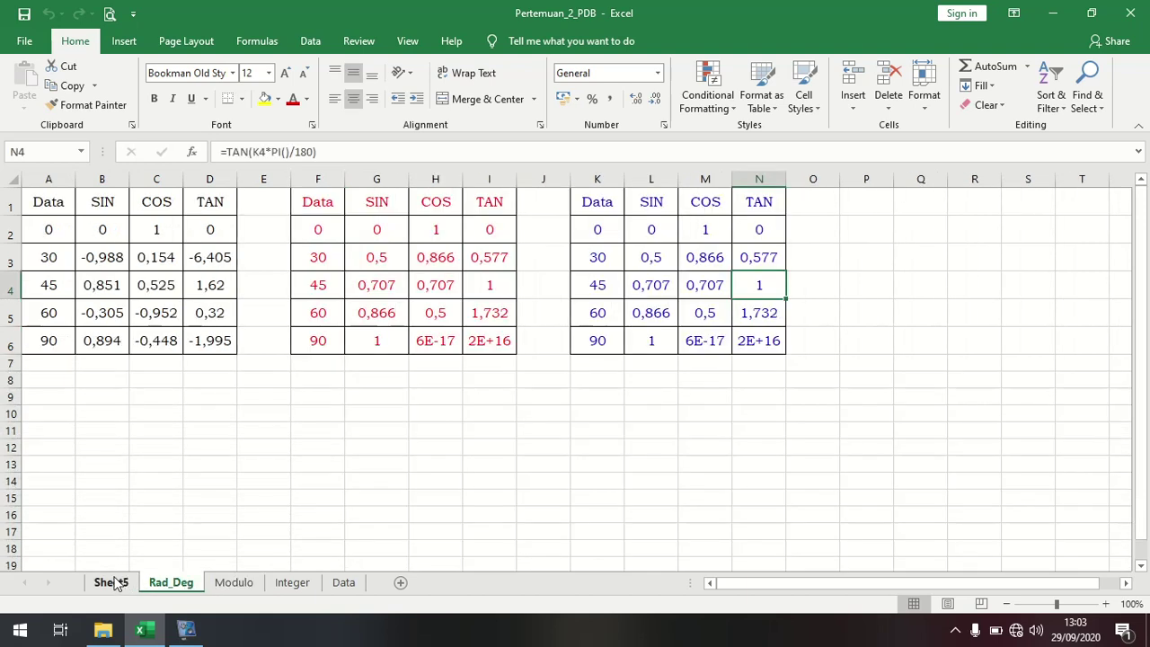
{"action": "left_click", "coordinate": [112, 583]}
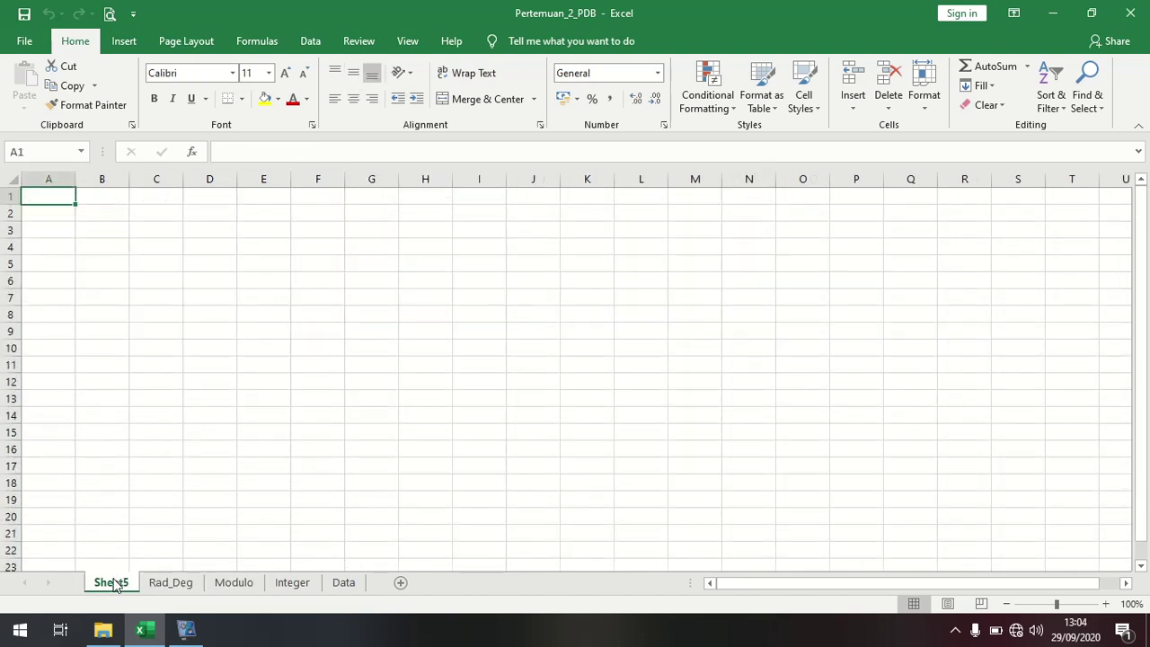
Insert a new blank worksheet in front of Sheet5
{"action": "right_click", "coordinate": [114, 586]}
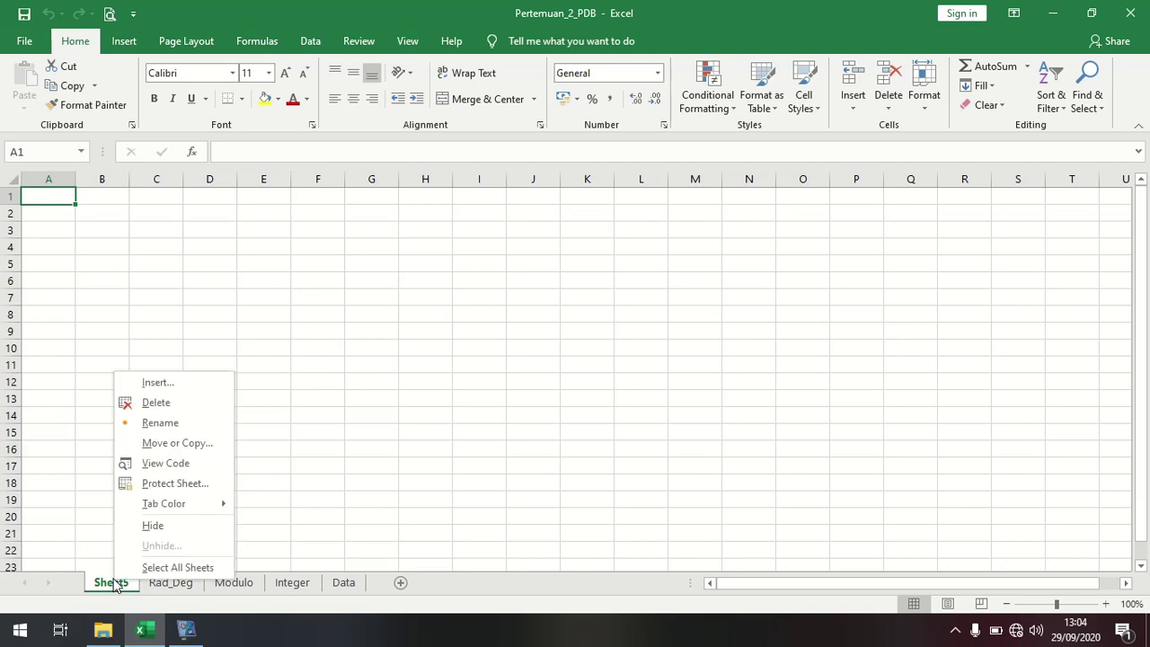
{"action": "left_click", "coordinate": [159, 384]}
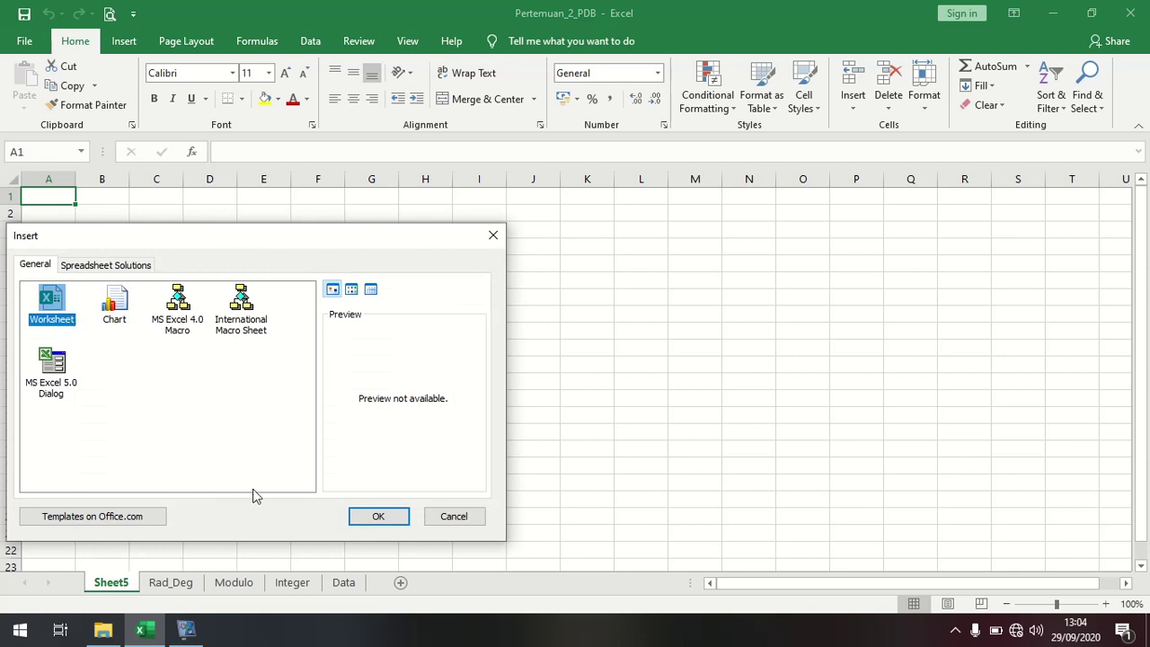
{"action": "left_click", "coordinate": [368, 517]}
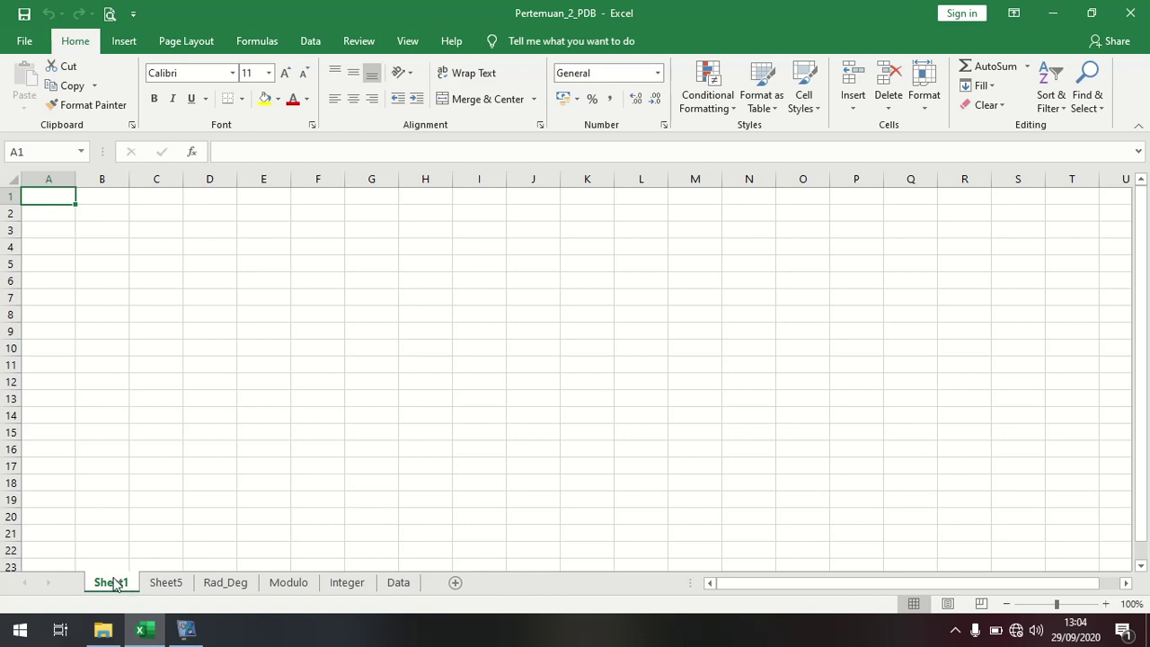
Compare the new blank Sheet1 with Sheet5 and delete Sheet1 from the workbook
{"action": "left_click", "coordinate": [165, 582]}
{"action": "left_click", "coordinate": [128, 583]}
{"action": "left_click", "coordinate": [172, 586]}
{"action": "left_click", "coordinate": [126, 583]}
{"action": "right_click", "coordinate": [121, 582]}
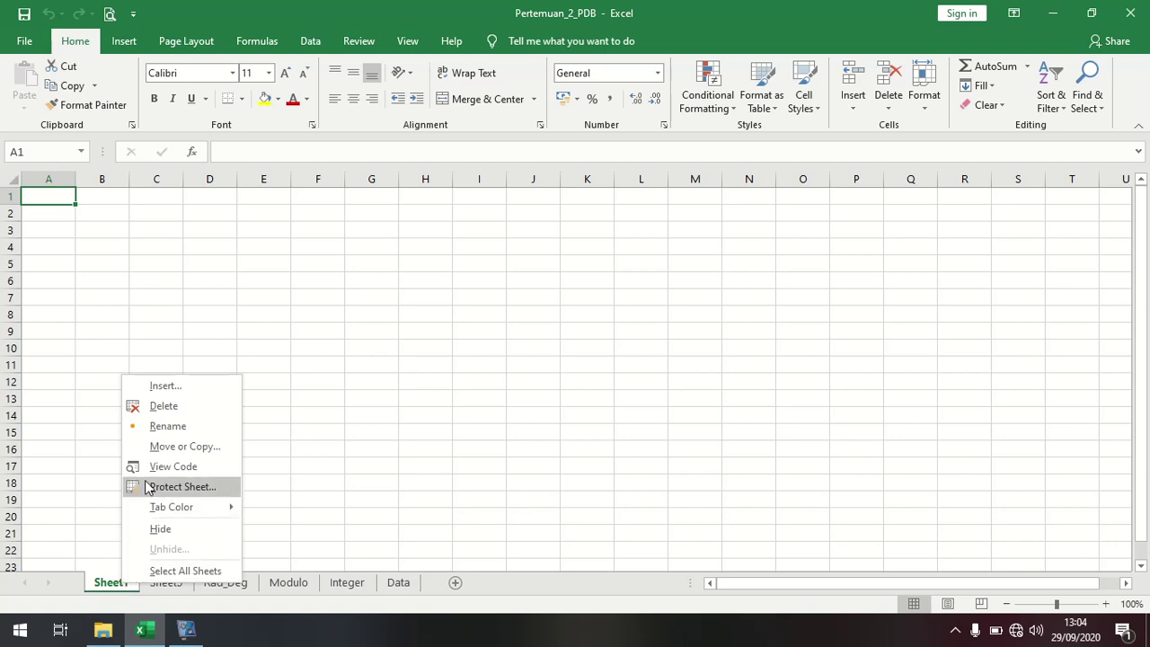
{"action": "left_click", "coordinate": [172, 409]}
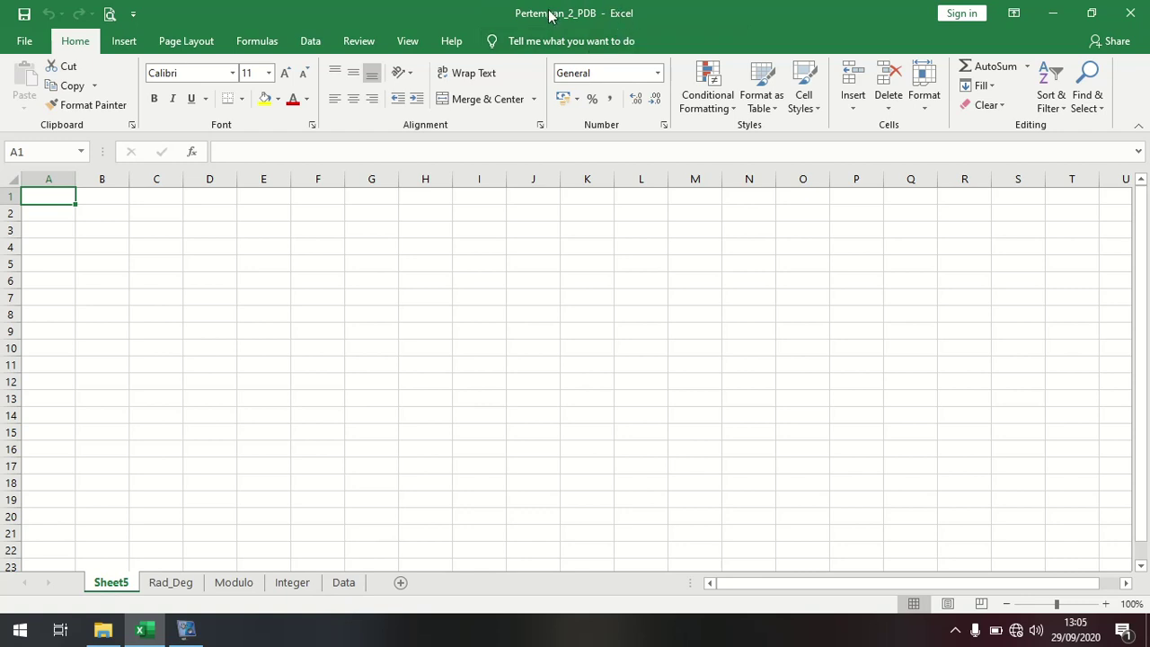
Review the contents of every worksheet in the workbook and finish on the Data sheet
{"action": "left_click", "coordinate": [346, 583]}
{"action": "left_click", "coordinate": [294, 584]}
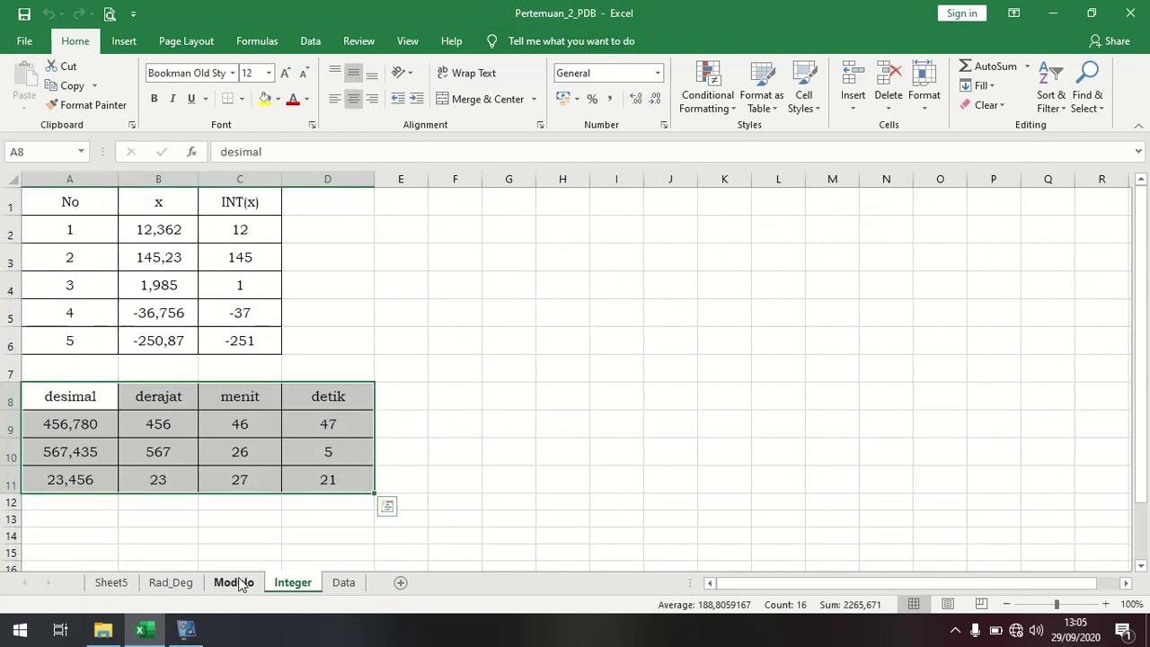
{"action": "left_click", "coordinate": [235, 583]}
{"action": "left_click", "coordinate": [176, 584]}
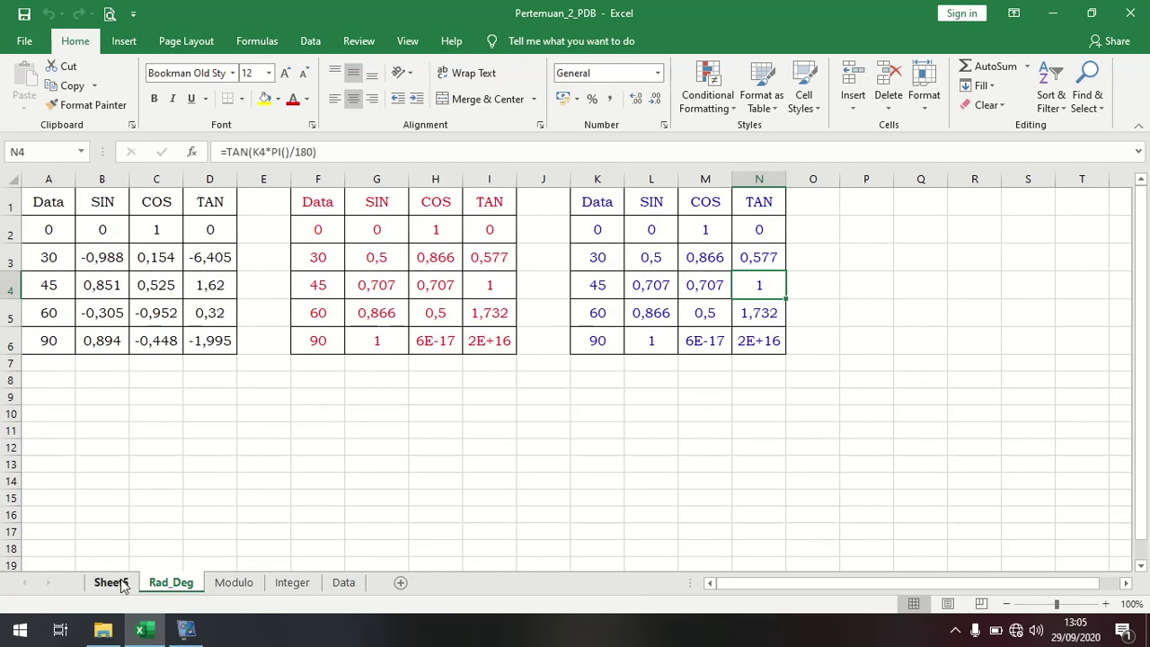
{"action": "left_click", "coordinate": [123, 584]}
{"action": "left_click", "coordinate": [158, 584]}
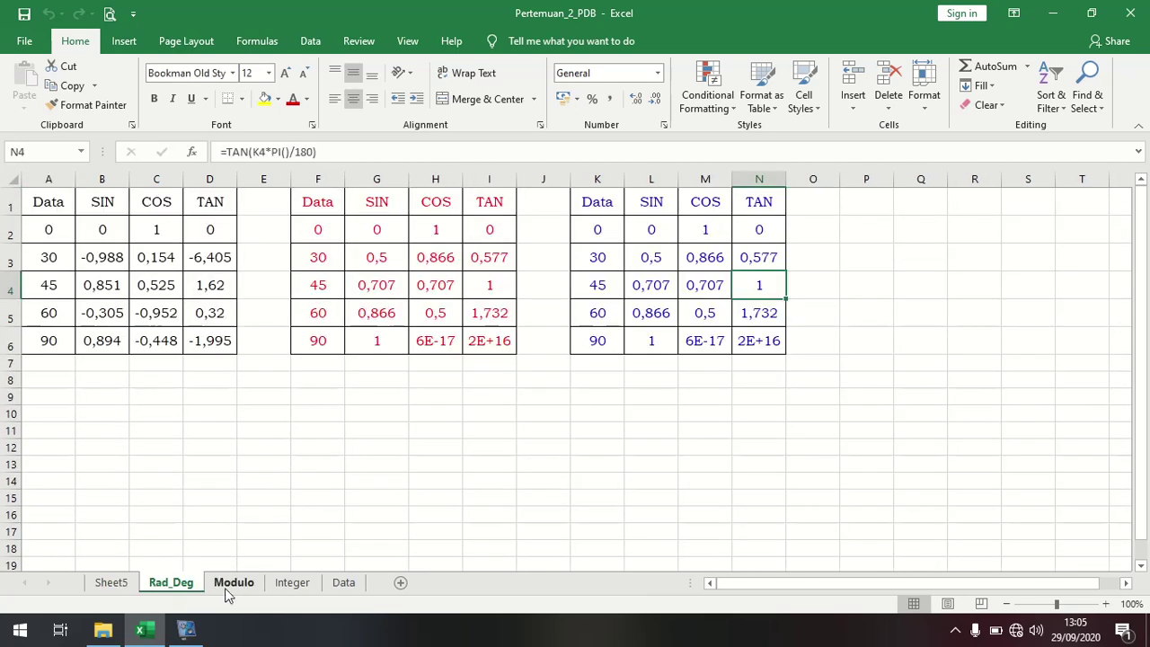
{"action": "left_click", "coordinate": [231, 584]}
{"action": "left_click", "coordinate": [286, 585]}
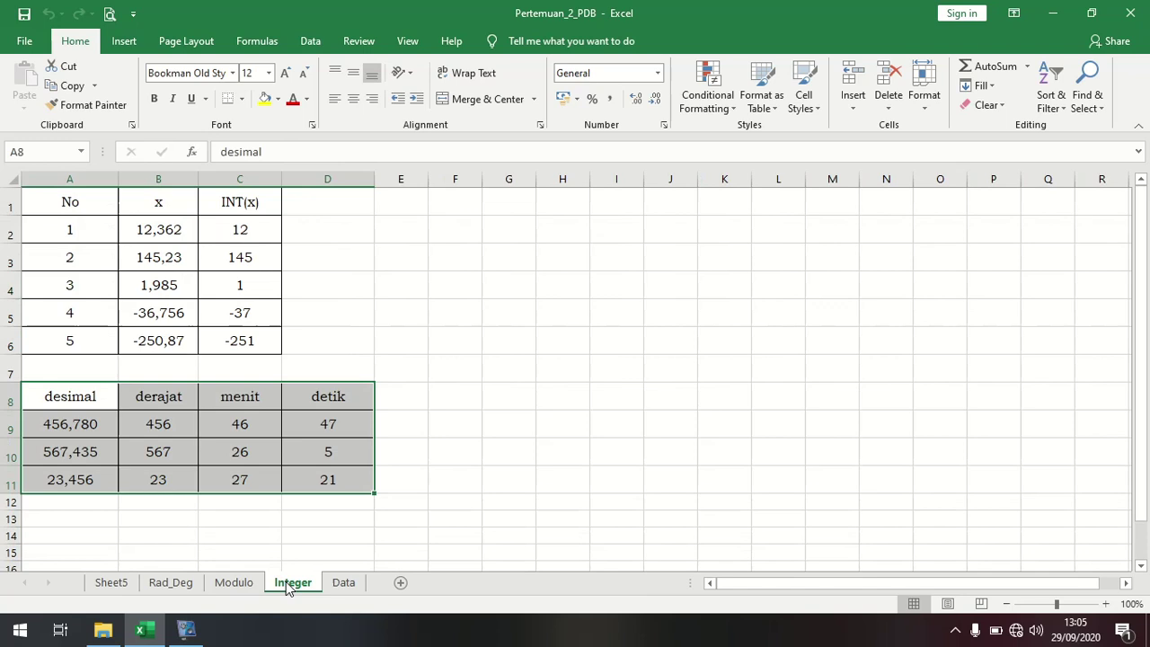
{"action": "left_click", "coordinate": [345, 583]}
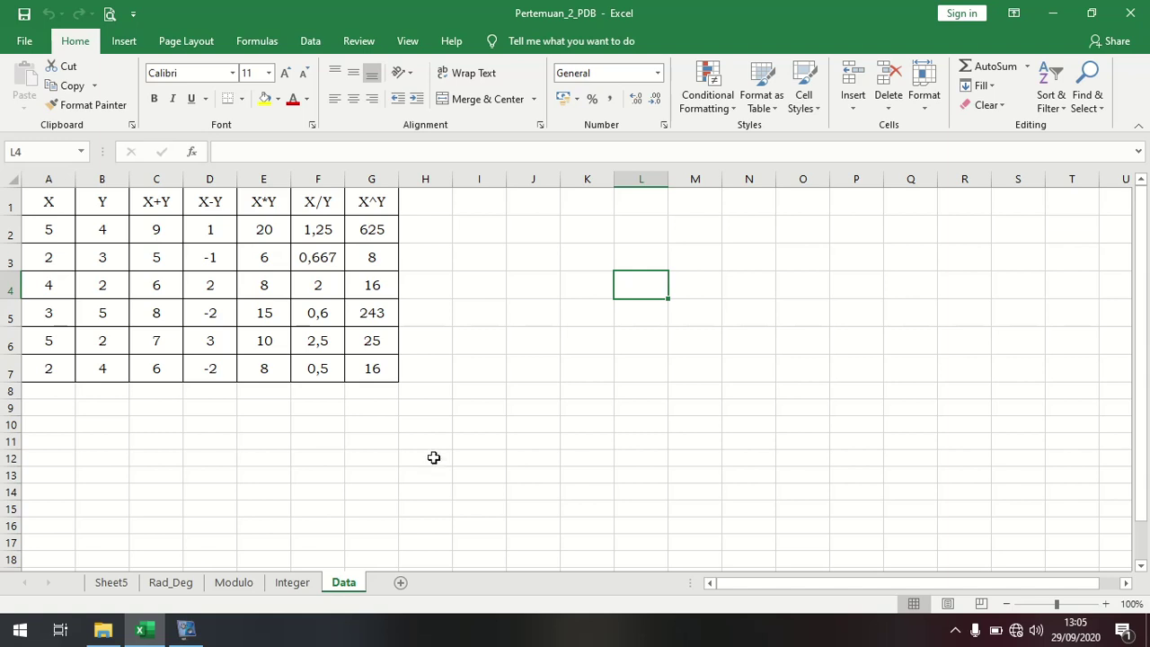
{"action": "left_click", "coordinate": [496, 321]}
{"action": "left_click", "coordinate": [543, 323]}
{"action": "left_click", "coordinate": [529, 290]}
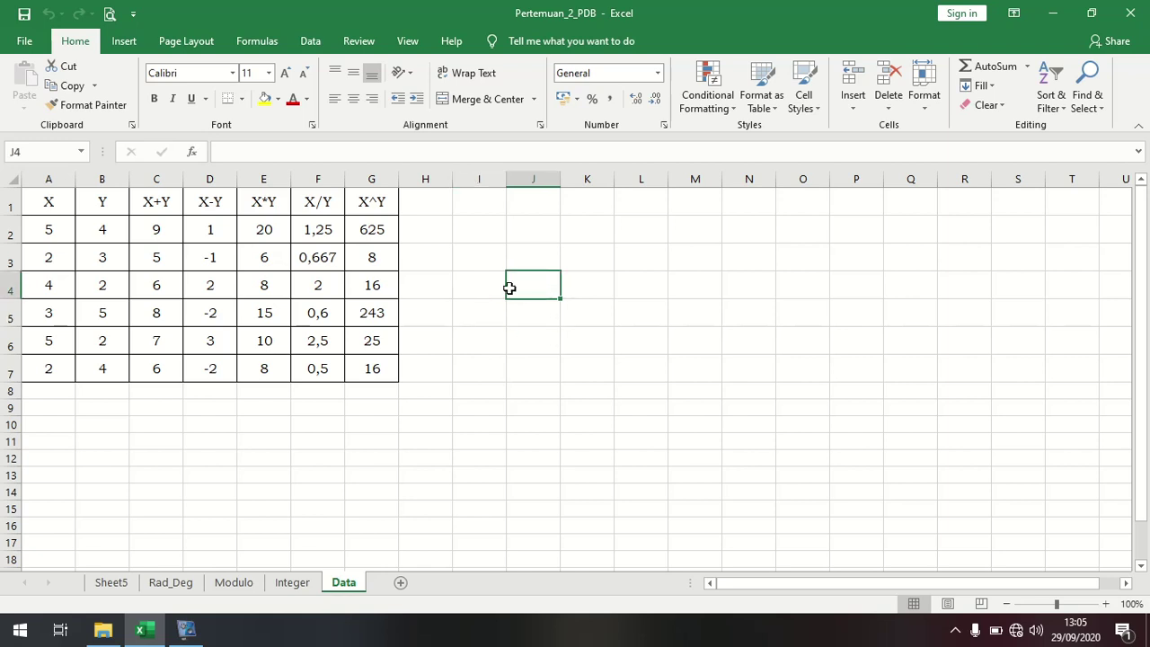
{"action": "left_click", "coordinate": [491, 280]}
{"action": "left_click", "coordinate": [494, 262]}
{"action": "left_click", "coordinate": [532, 268]}
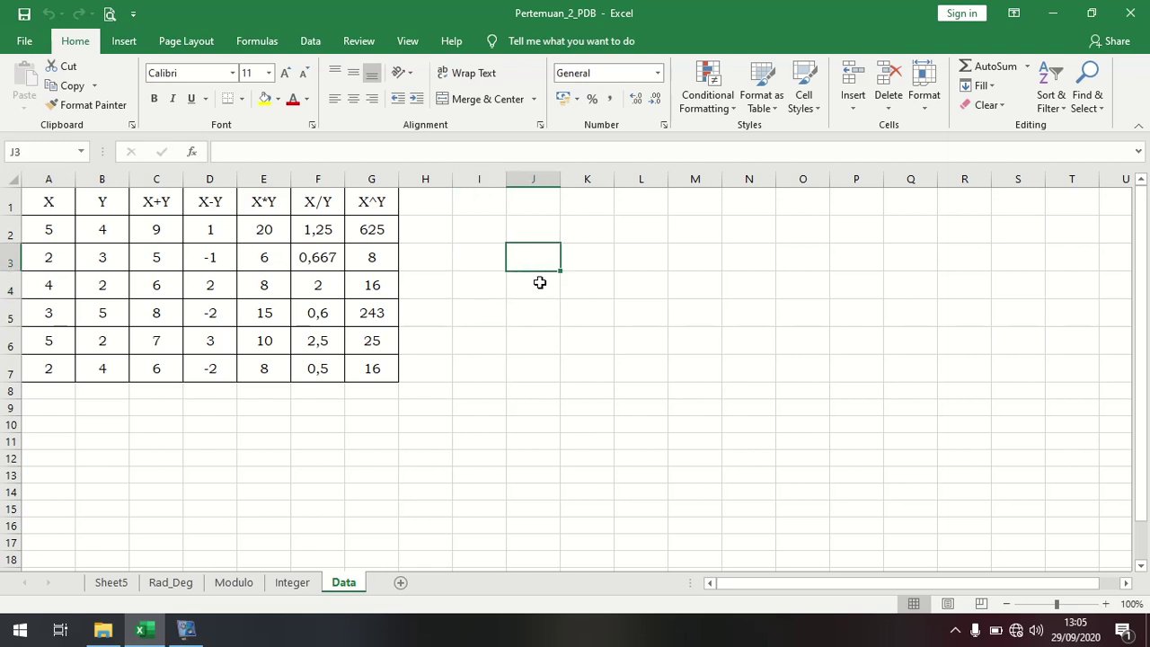
{"action": "left_click", "coordinate": [537, 285]}
{"action": "left_click", "coordinate": [494, 279]}
{"action": "left_click", "coordinate": [490, 259]}
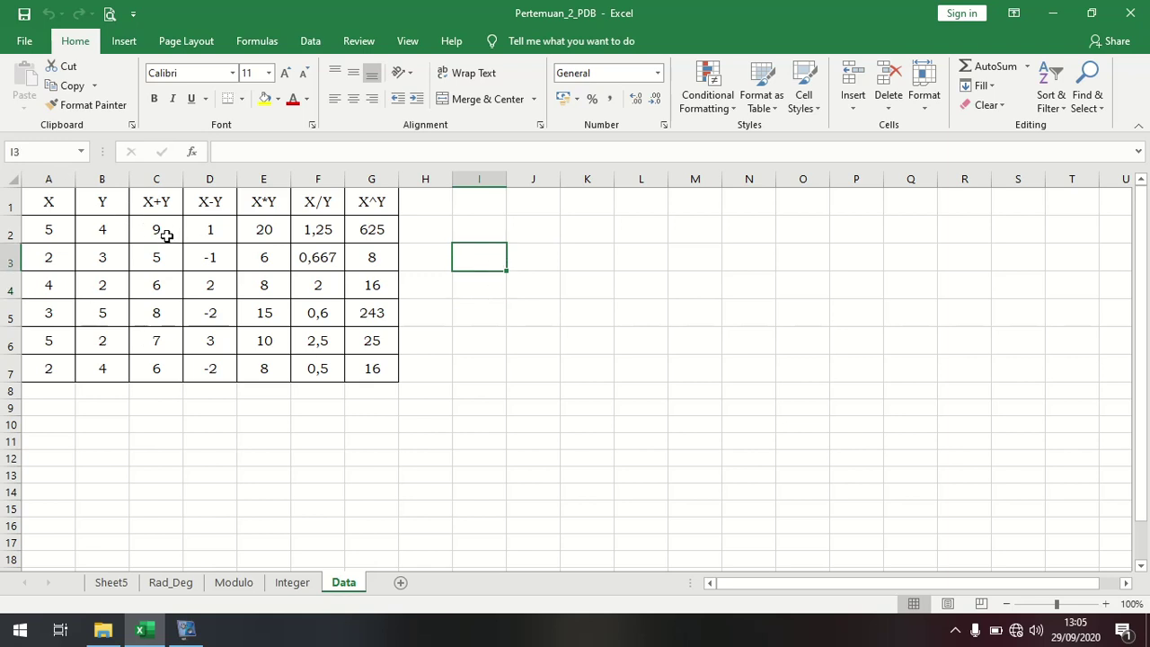
Clear the calculated results in C2:G7 of the Data sheet, keeping the headers and the X and Y values
{"action": "left_click_drag", "start_coordinate": [166, 235], "coordinate": [396, 363]}
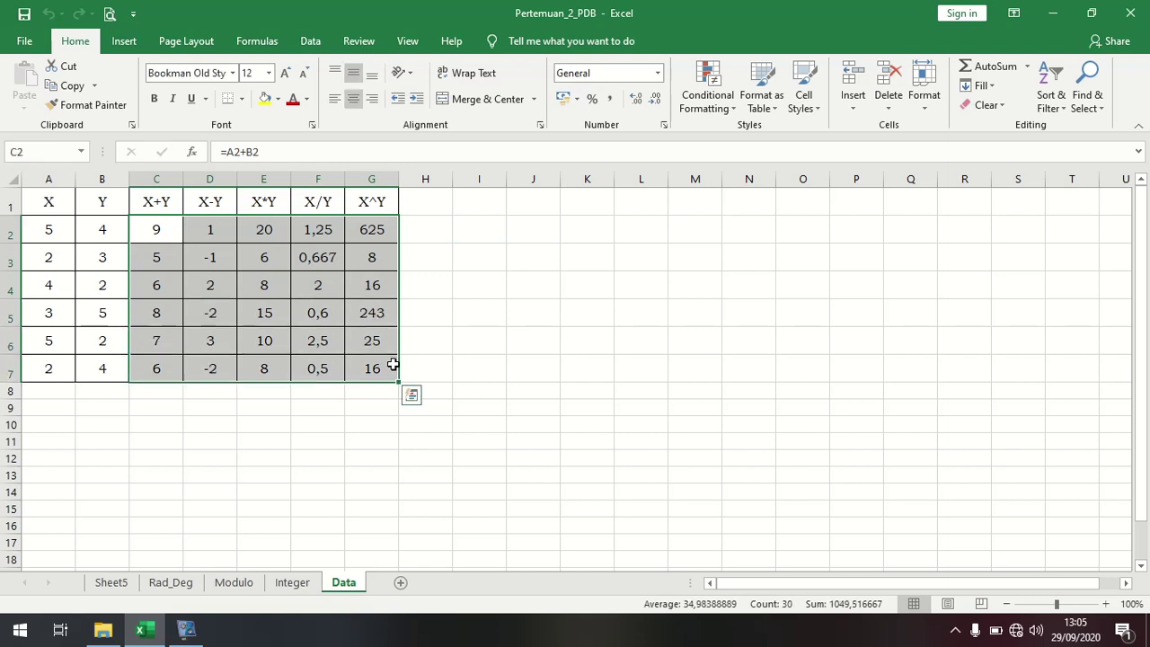
{"action": "key", "text": "Delete"}
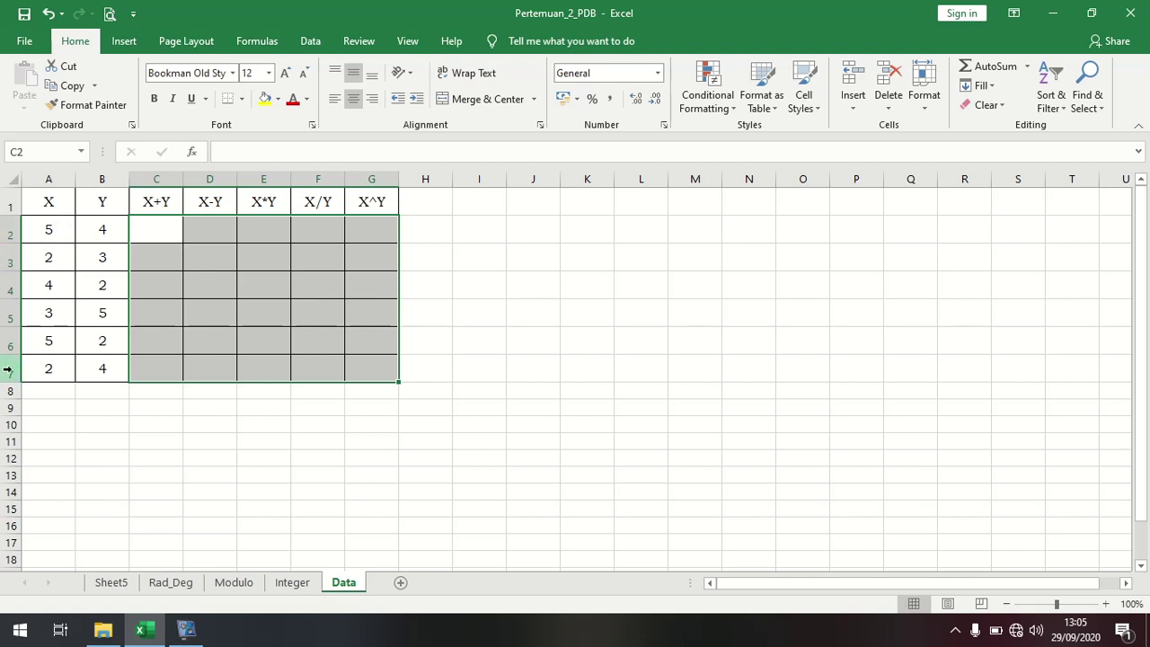
Examine the X and Y input values row by row in A2:B7
{"action": "left_click", "coordinate": [52, 233]}
{"action": "left_click", "coordinate": [101, 232]}
{"action": "left_click", "coordinate": [111, 260]}
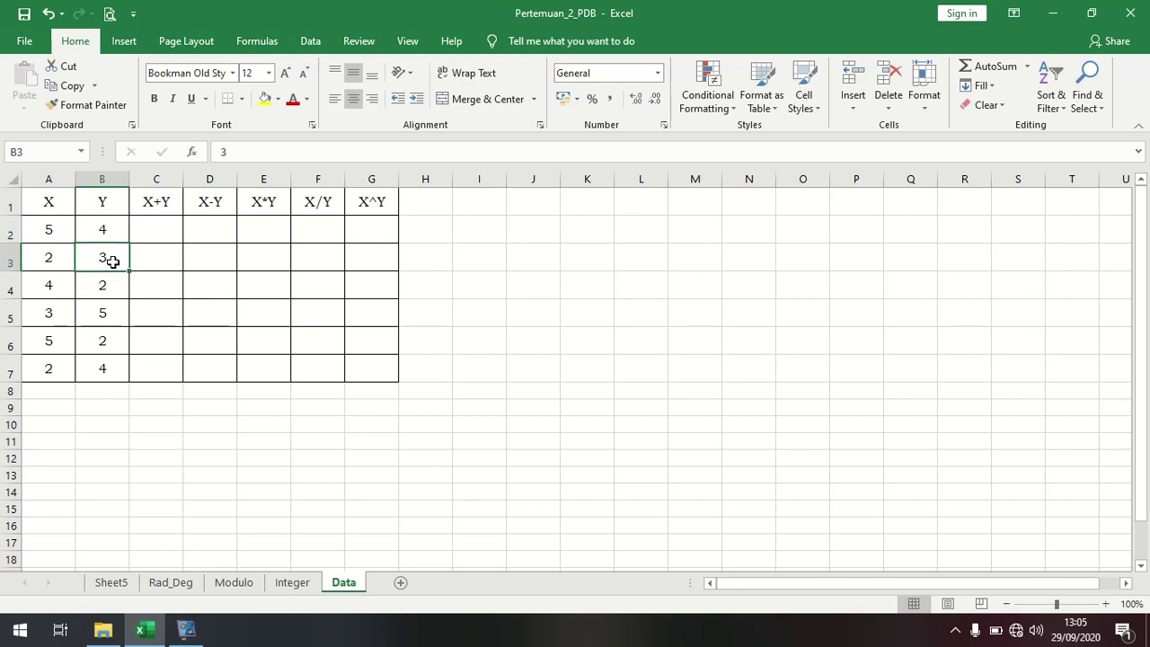
{"action": "left_click", "coordinate": [60, 258]}
{"action": "left_click", "coordinate": [72, 288]}
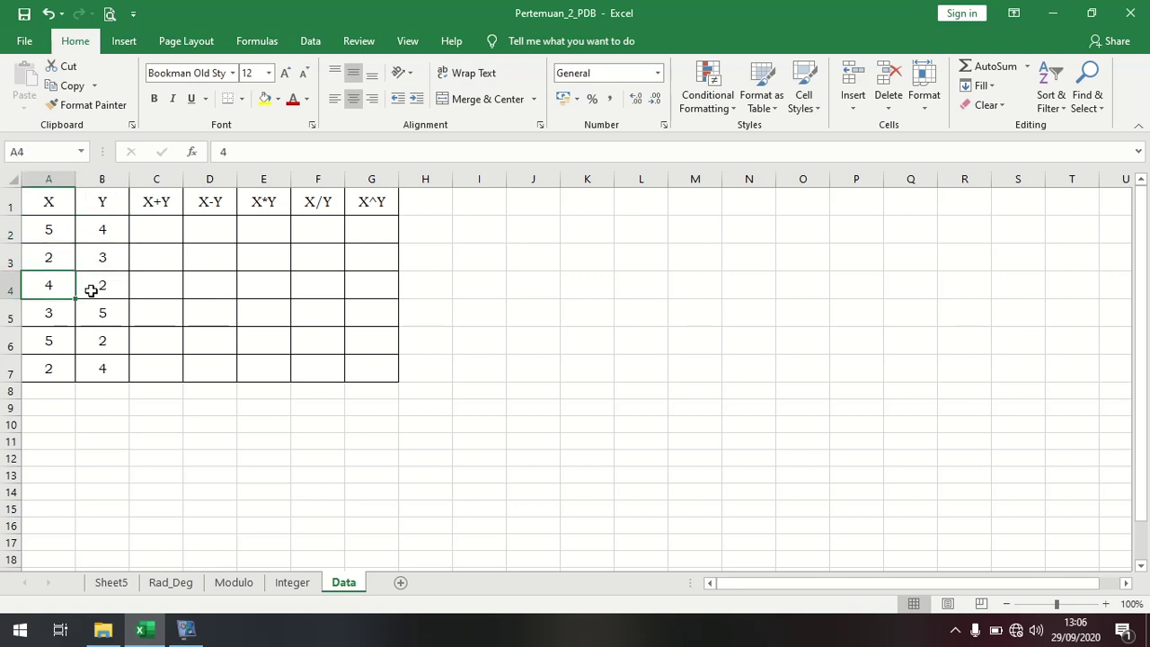
{"action": "left_click", "coordinate": [91, 290]}
{"action": "left_click", "coordinate": [101, 315]}
{"action": "left_click", "coordinate": [64, 317]}
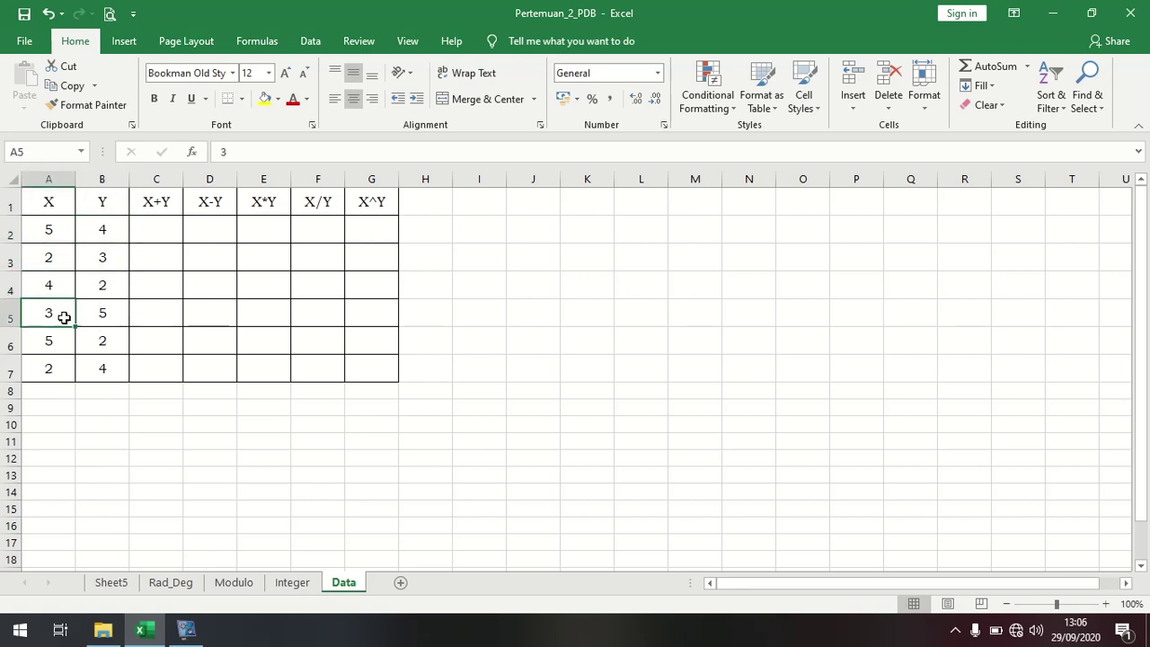
{"action": "left_click", "coordinate": [66, 340]}
{"action": "left_click", "coordinate": [96, 340]}
{"action": "left_click", "coordinate": [99, 372]}
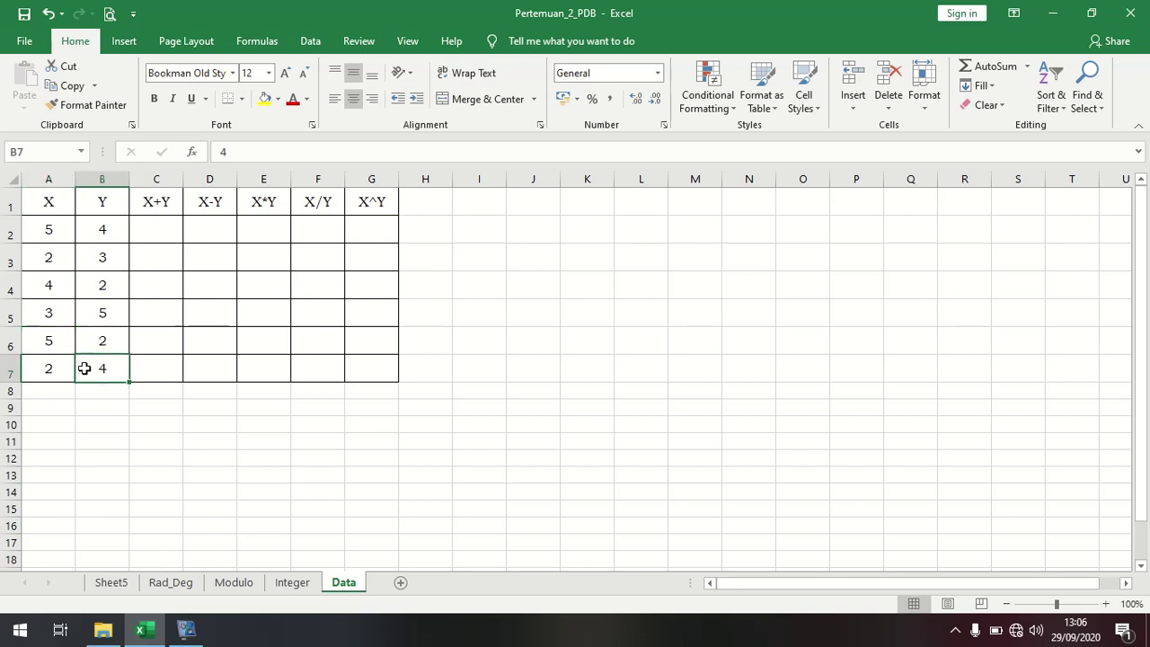
{"action": "left_click", "coordinate": [59, 367]}
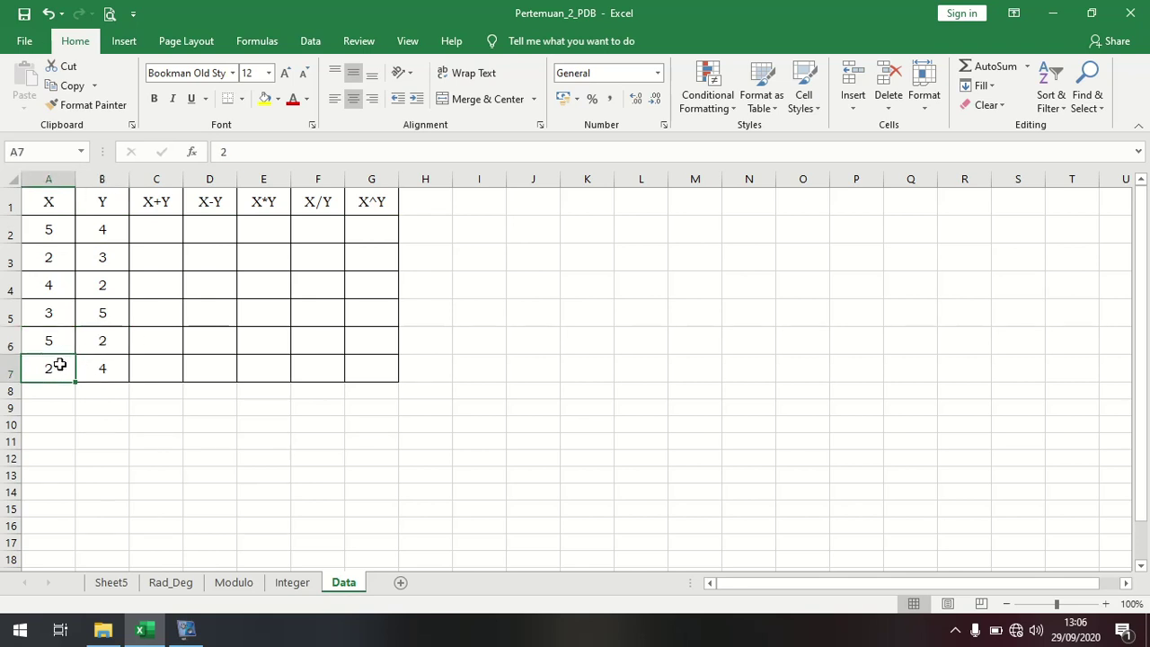
Enter the formula =A2+B2 in cell C2 of the X+Y column and reselect the cell to check it
{"action": "left_click", "coordinate": [156, 228]}
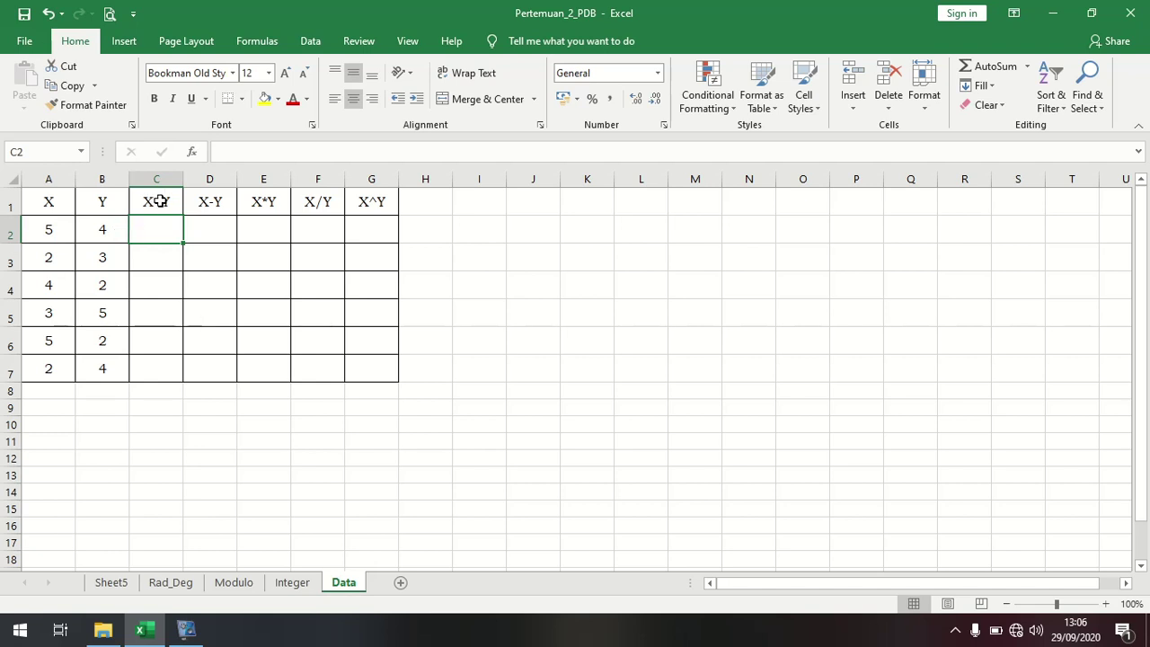
{"action": "type", "text": "="}
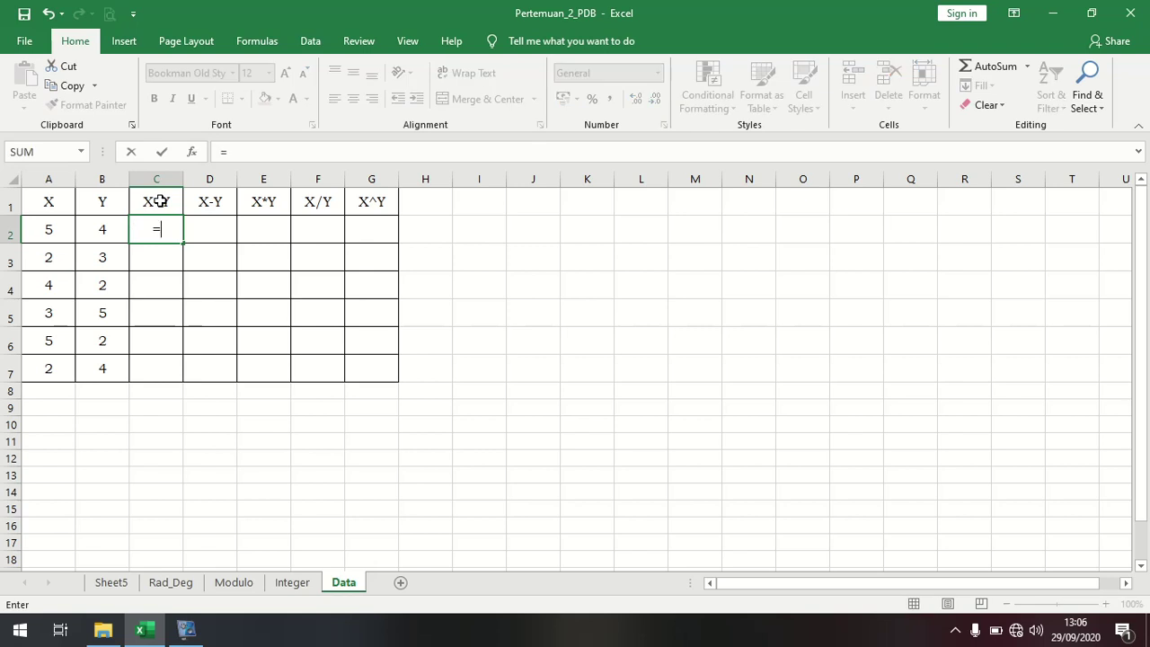
{"action": "left_click", "coordinate": [64, 226]}
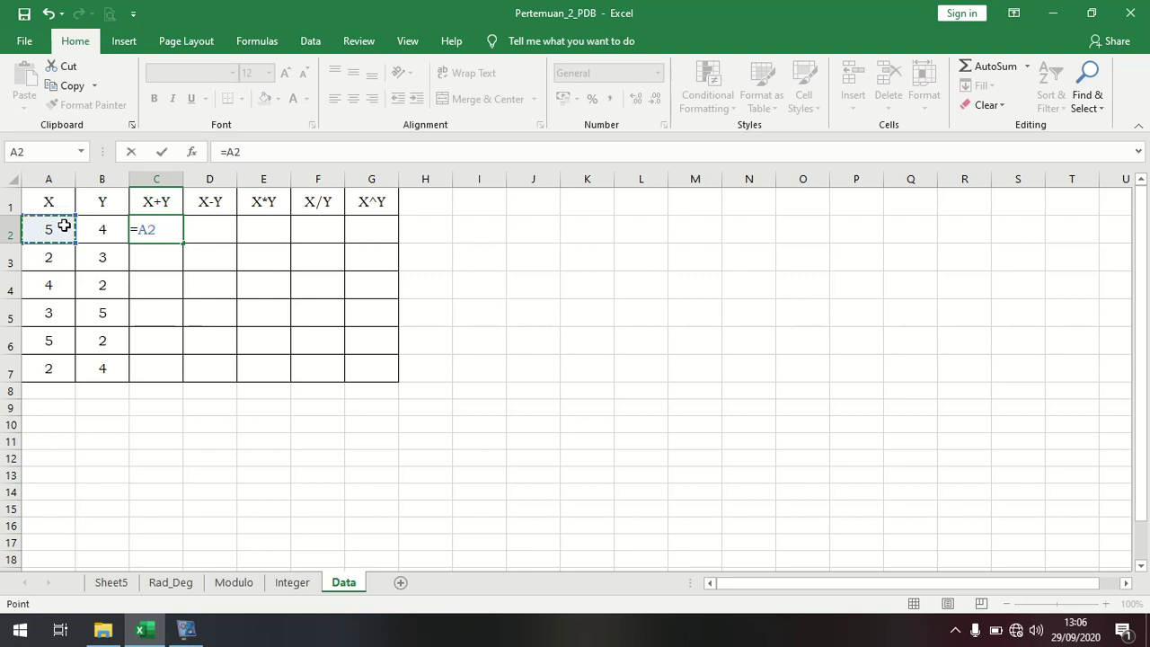
{"action": "type", "text": "+"}
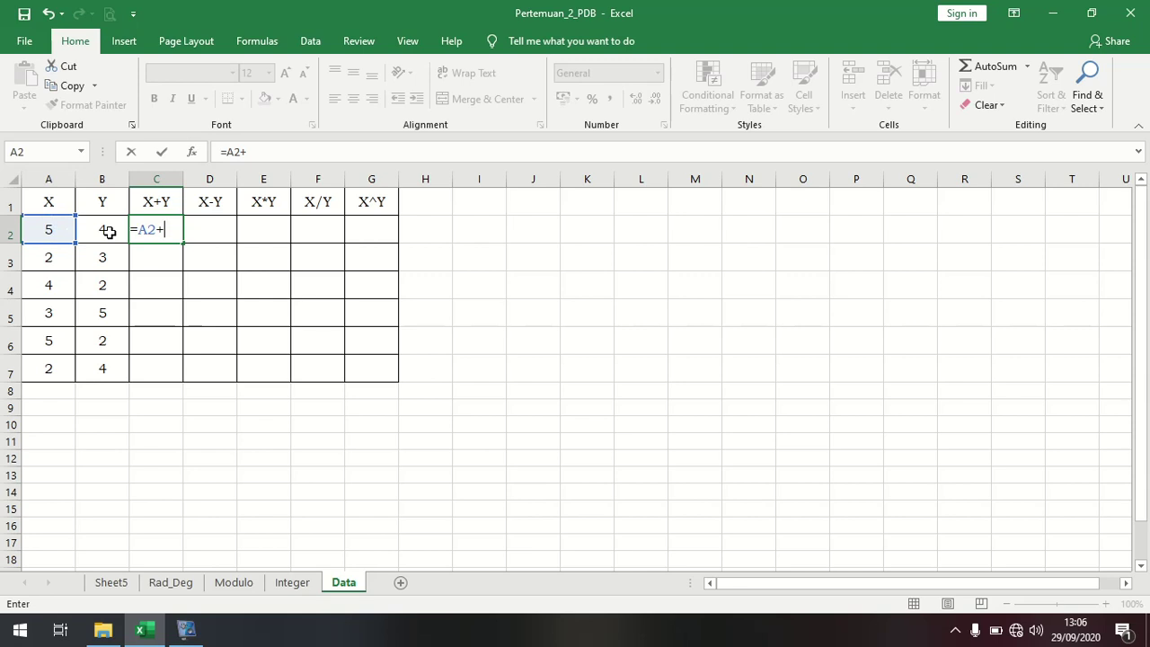
{"action": "left_click", "coordinate": [108, 232]}
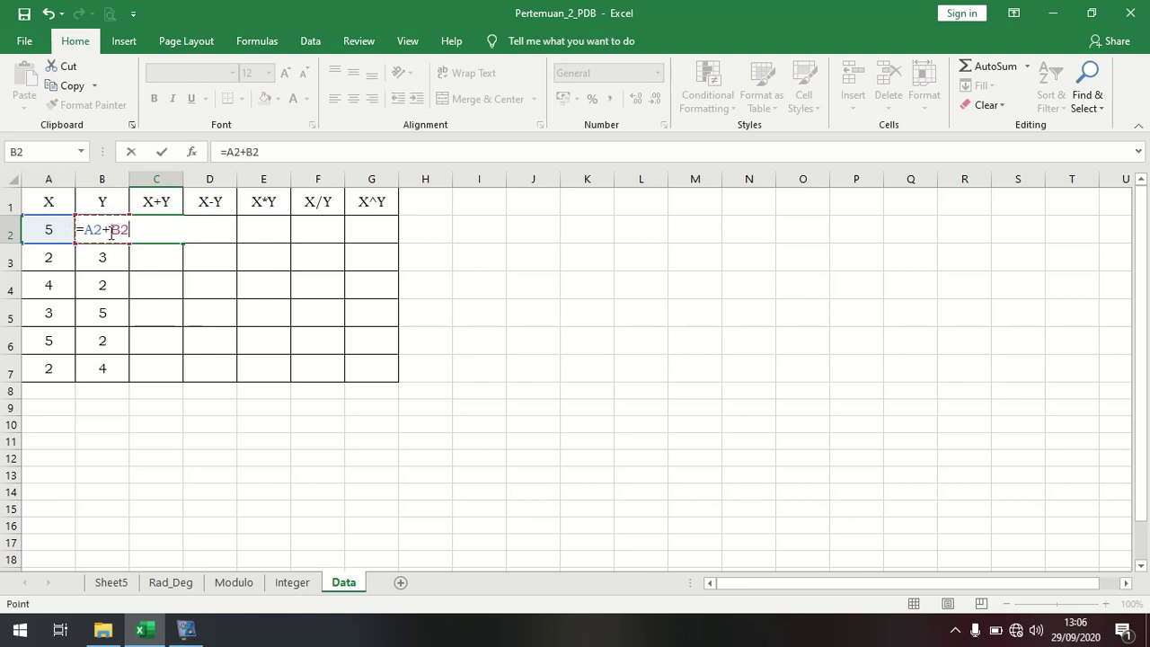
{"action": "key", "text": "Return"}
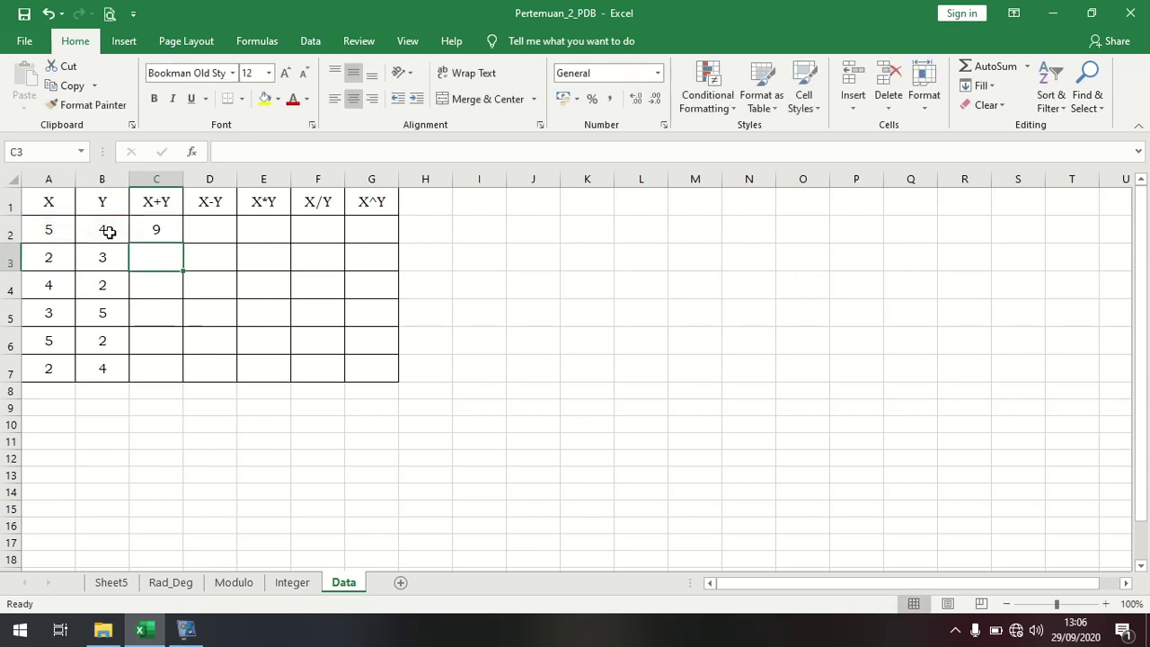
{"action": "left_click", "coordinate": [155, 231]}
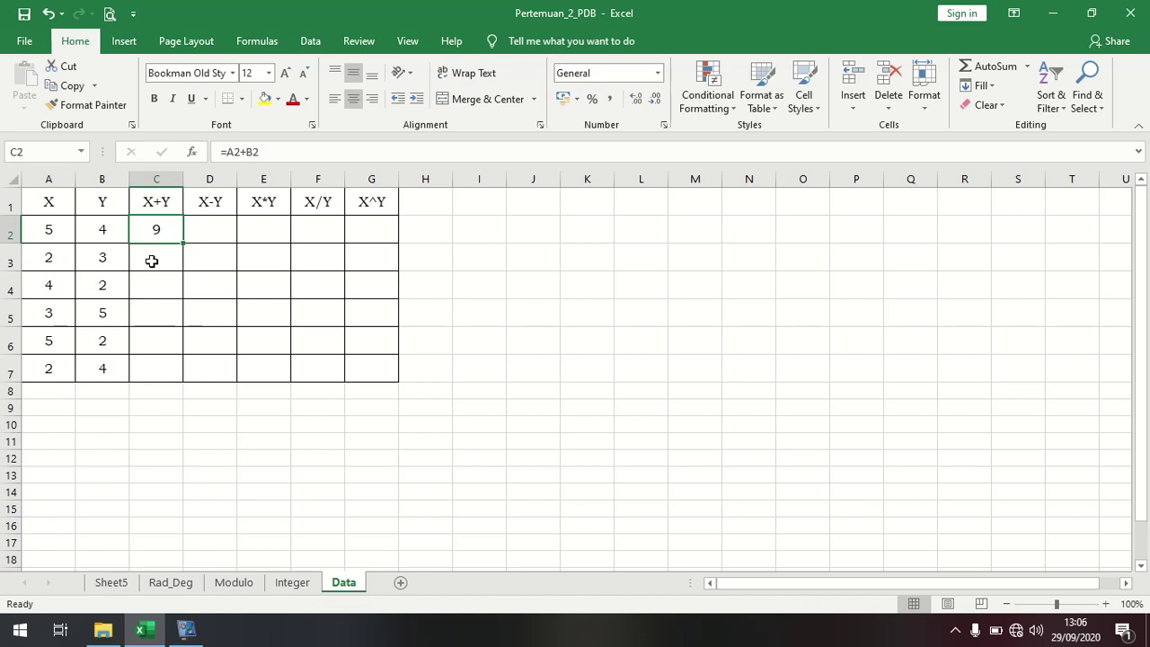
Enter the formula =A3+B3 in cell C3 of the X+Y column
{"action": "left_click", "coordinate": [151, 261]}
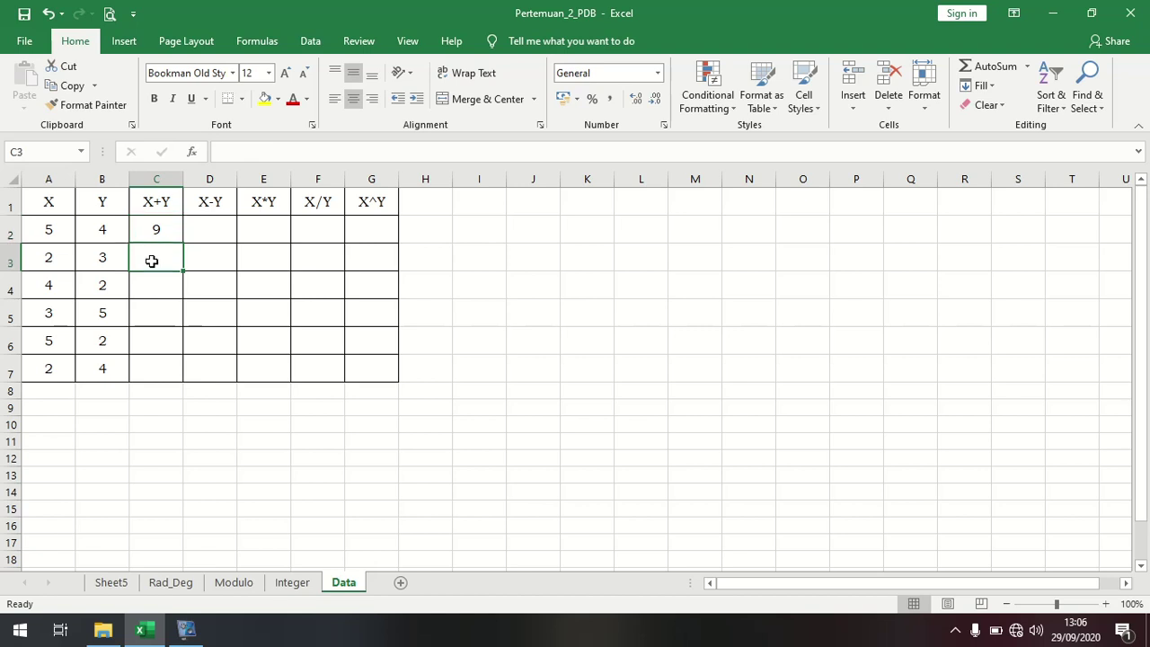
{"action": "type", "text": "="}
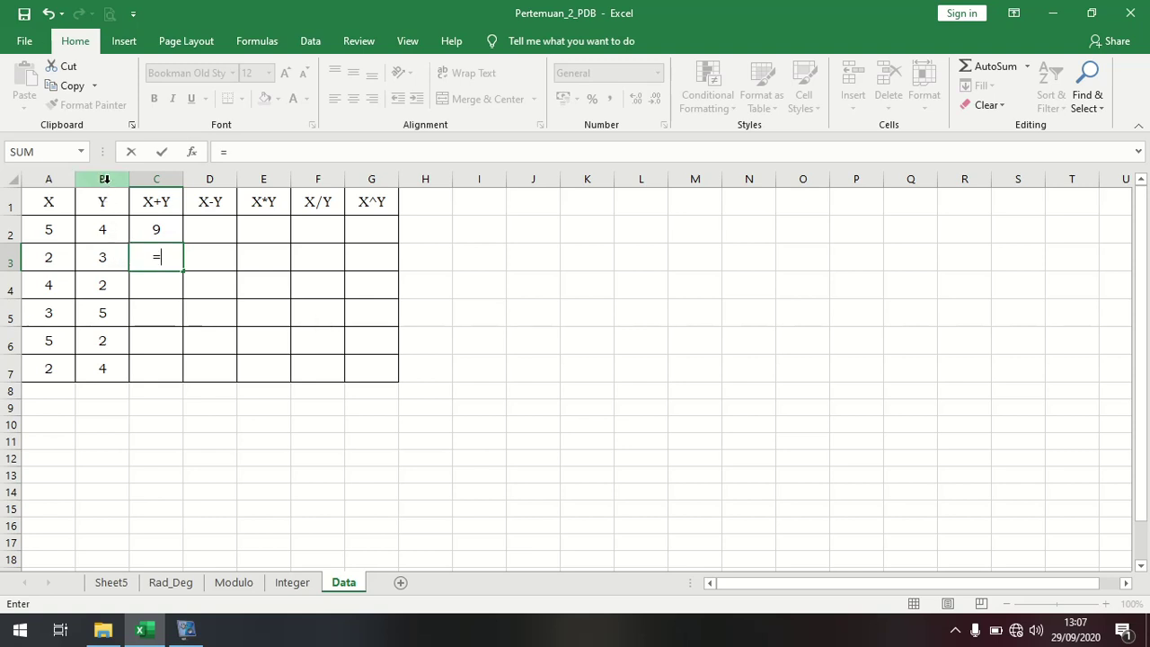
{"action": "left_click", "coordinate": [54, 257]}
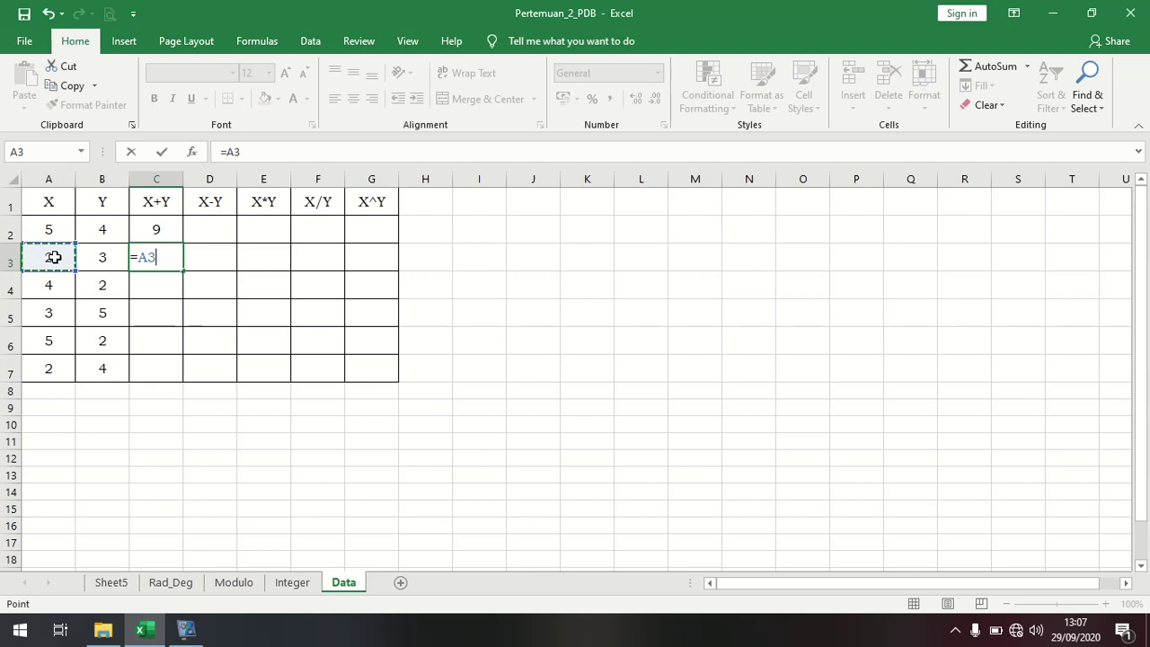
{"action": "type", "text": "+"}
{"action": "left_click", "coordinate": [103, 261]}
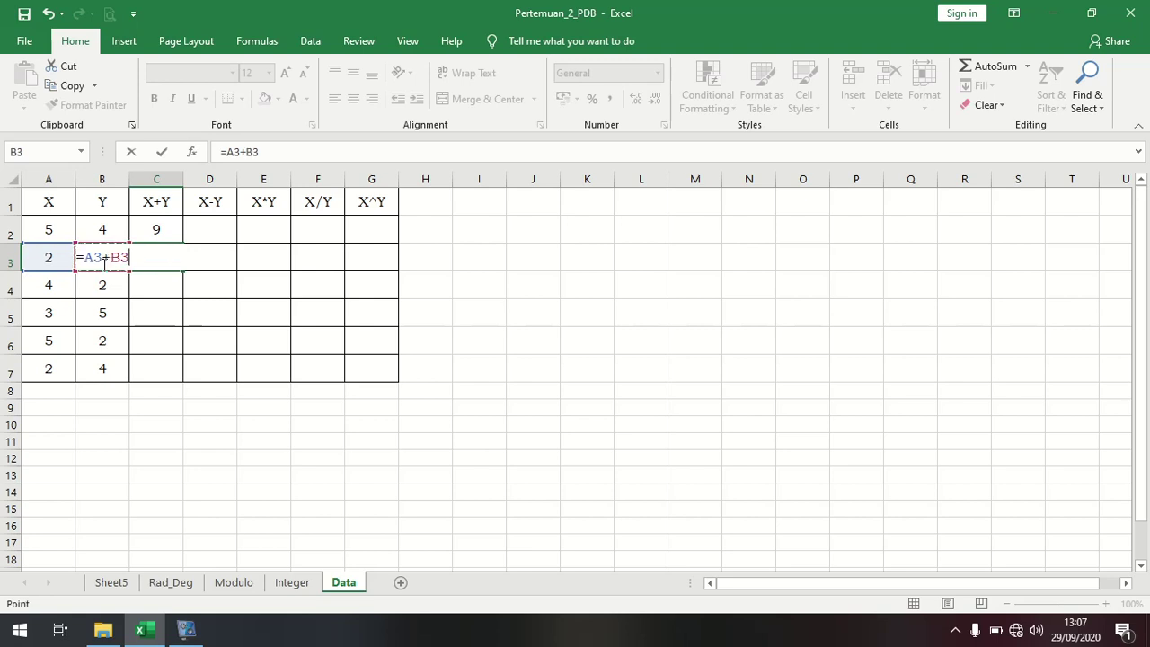
{"action": "key", "text": "Return"}
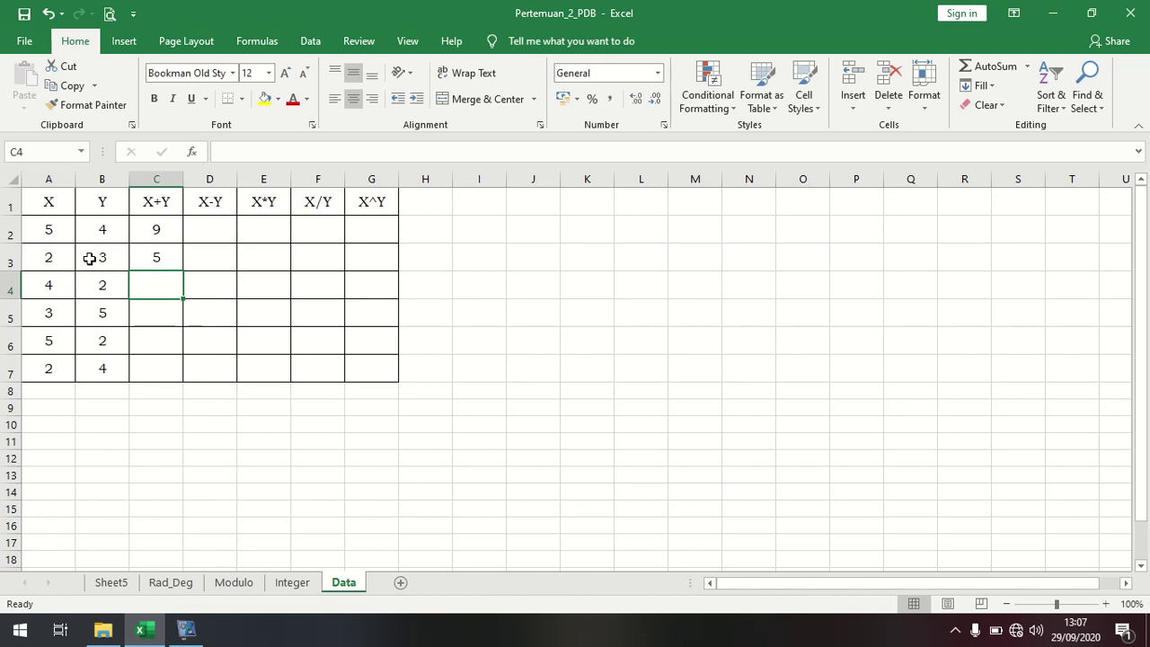
Compare the formulas in C2 and C3, and clear the contents of C3
{"action": "left_click", "coordinate": [161, 259]}
{"action": "left_click", "coordinate": [166, 233]}
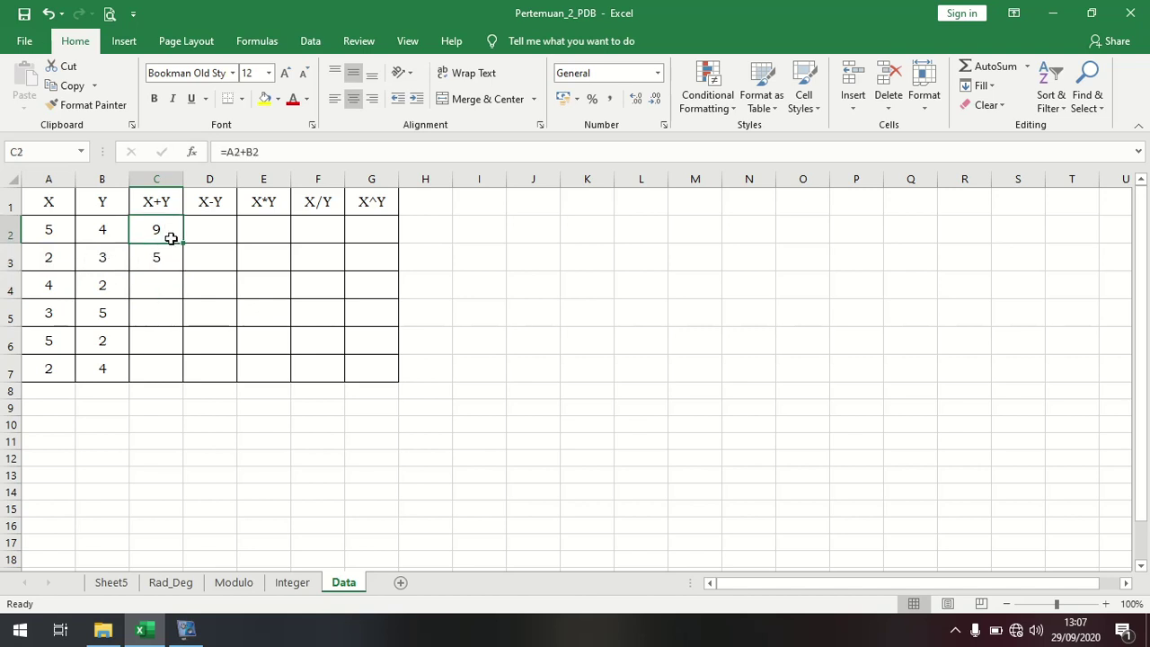
{"action": "left_click", "coordinate": [170, 257]}
{"action": "left_click", "coordinate": [175, 232]}
{"action": "left_click", "coordinate": [161, 259]}
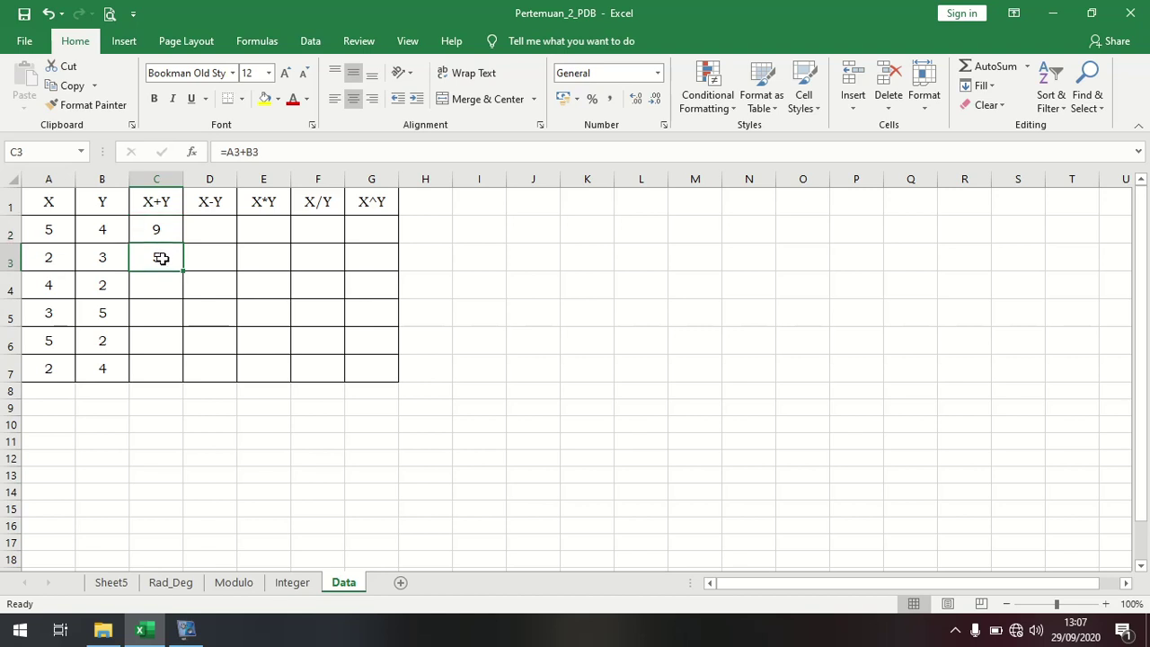
{"action": "key", "text": "Delete"}
Review the formula in C2 and the empty X+Y cells C3 through C7
{"action": "left_click", "coordinate": [159, 231]}
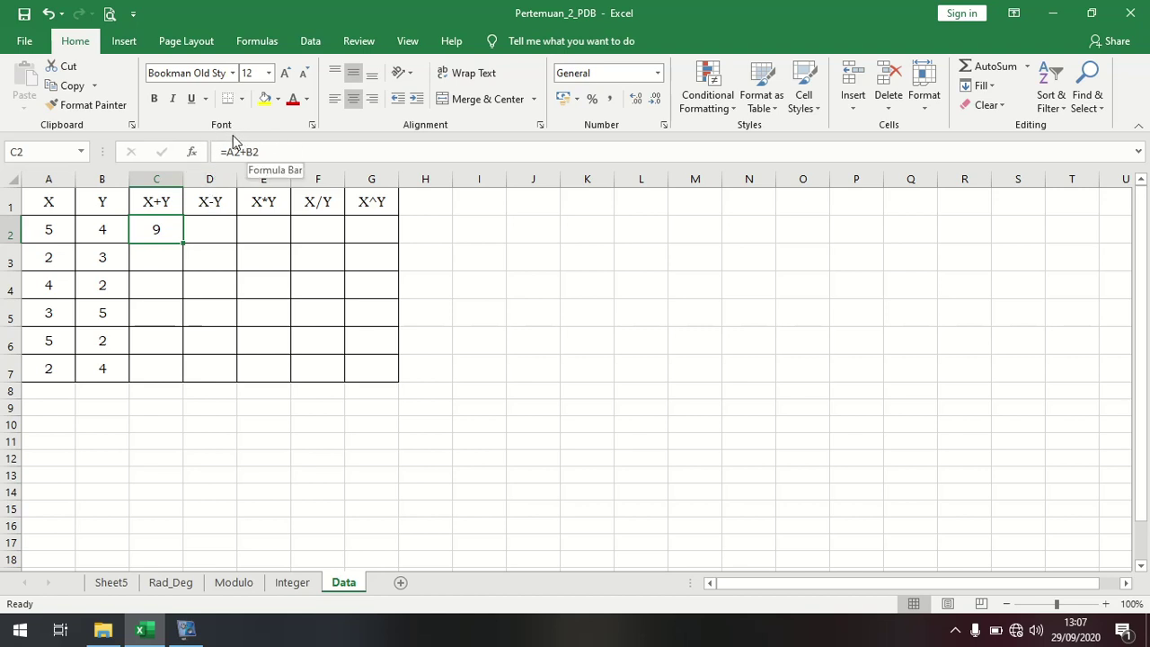
{"action": "left_click", "coordinate": [151, 261]}
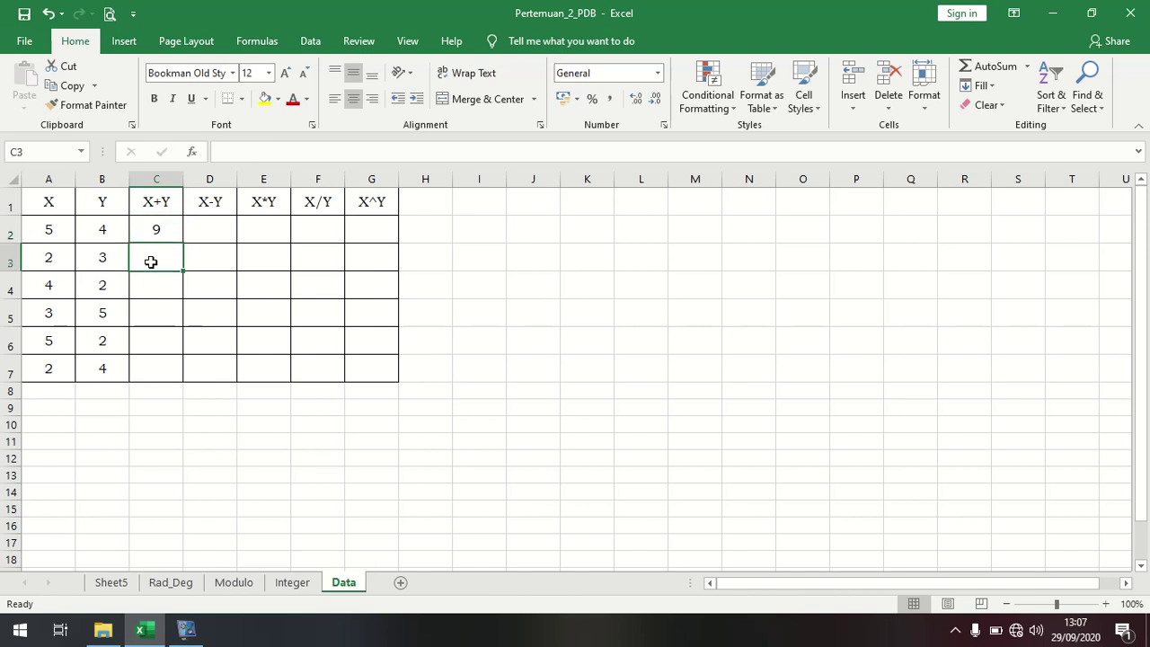
{"action": "left_click", "coordinate": [167, 291]}
{"action": "left_click", "coordinate": [174, 316]}
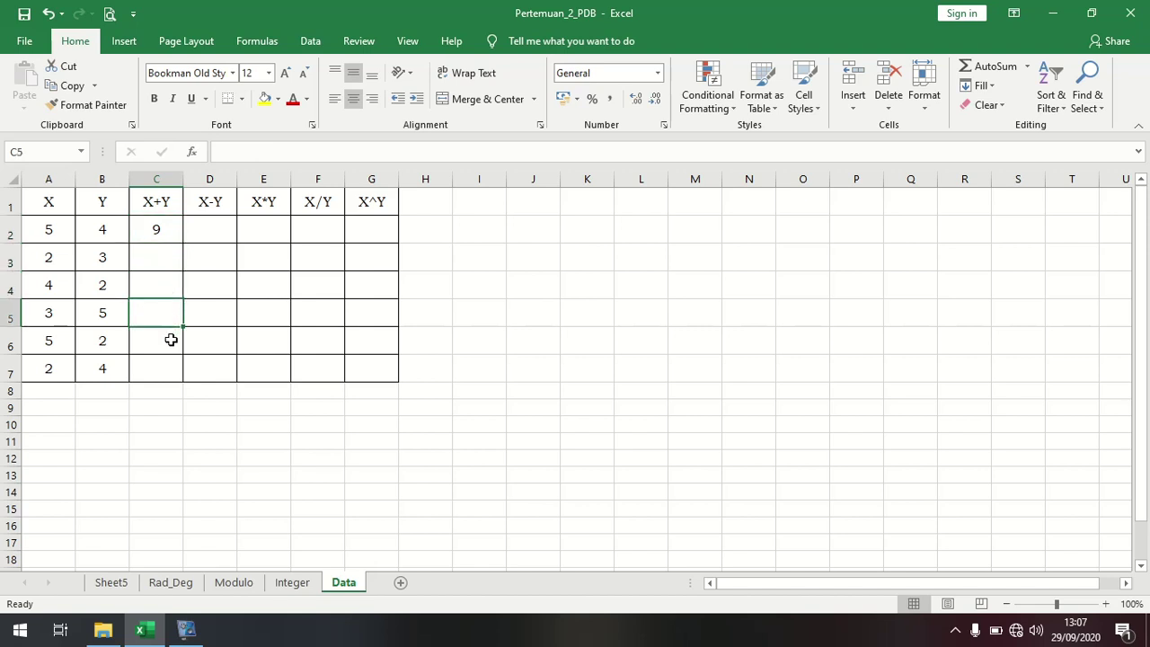
{"action": "left_click", "coordinate": [170, 339]}
{"action": "left_click", "coordinate": [176, 371]}
{"action": "left_click", "coordinate": [148, 262]}
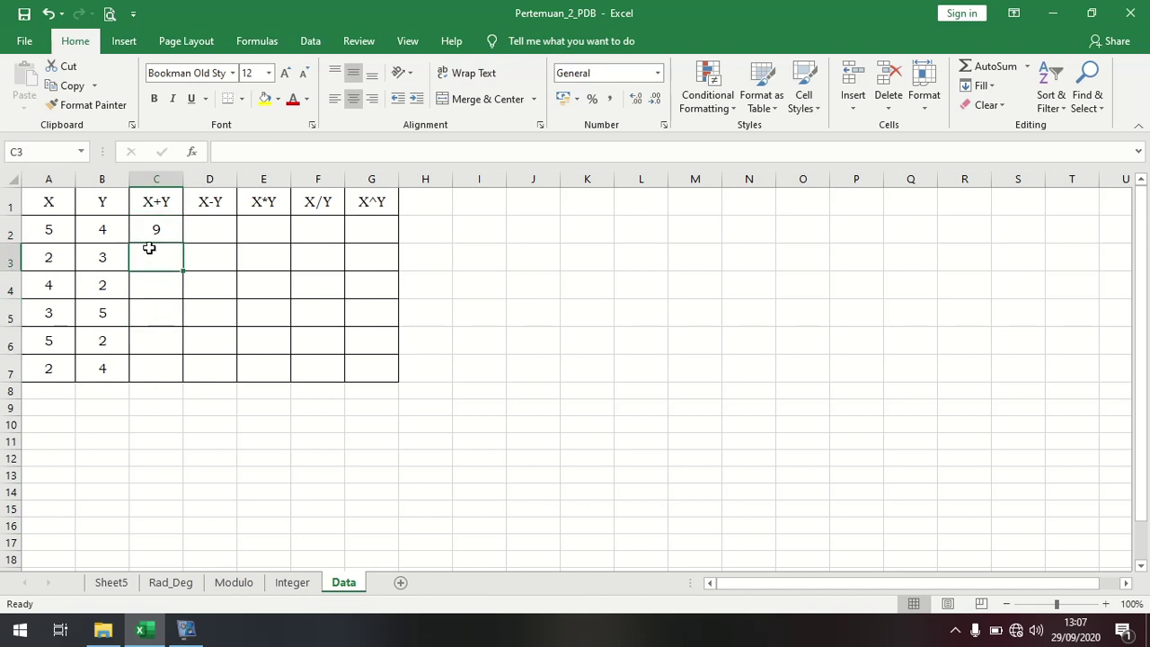
Fill the X+Y formula from C2 down through C7 and inspect the cell references in C2
{"action": "left_click", "coordinate": [150, 231]}
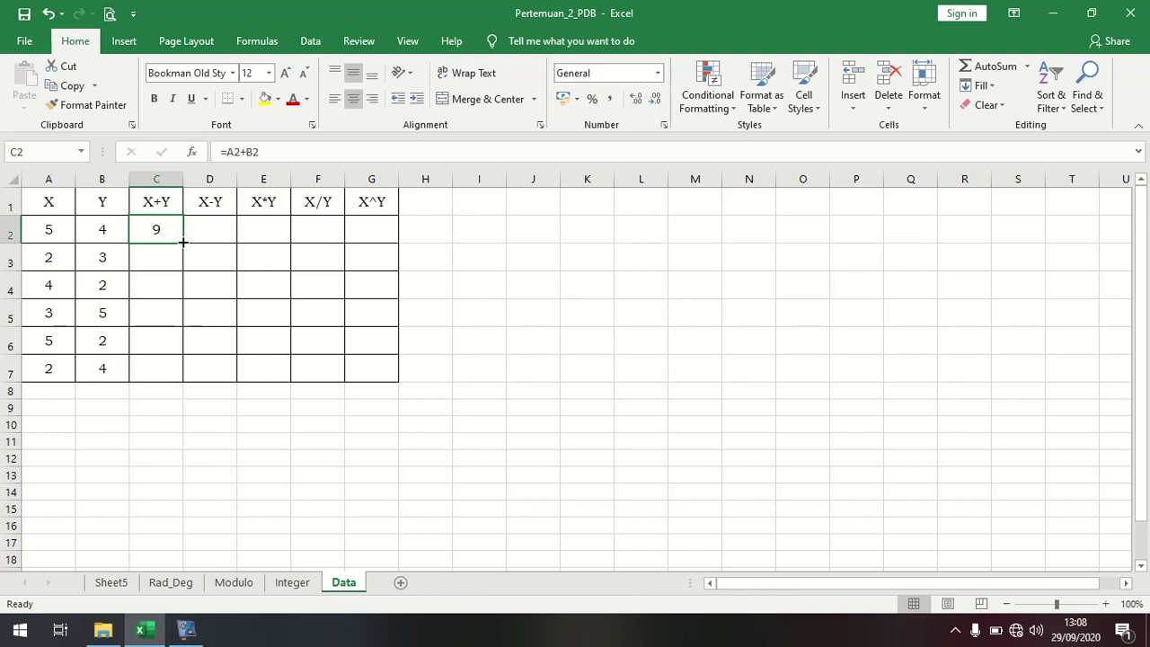
{"action": "left_click_drag", "start_coordinate": [183, 242], "coordinate": [191, 374]}
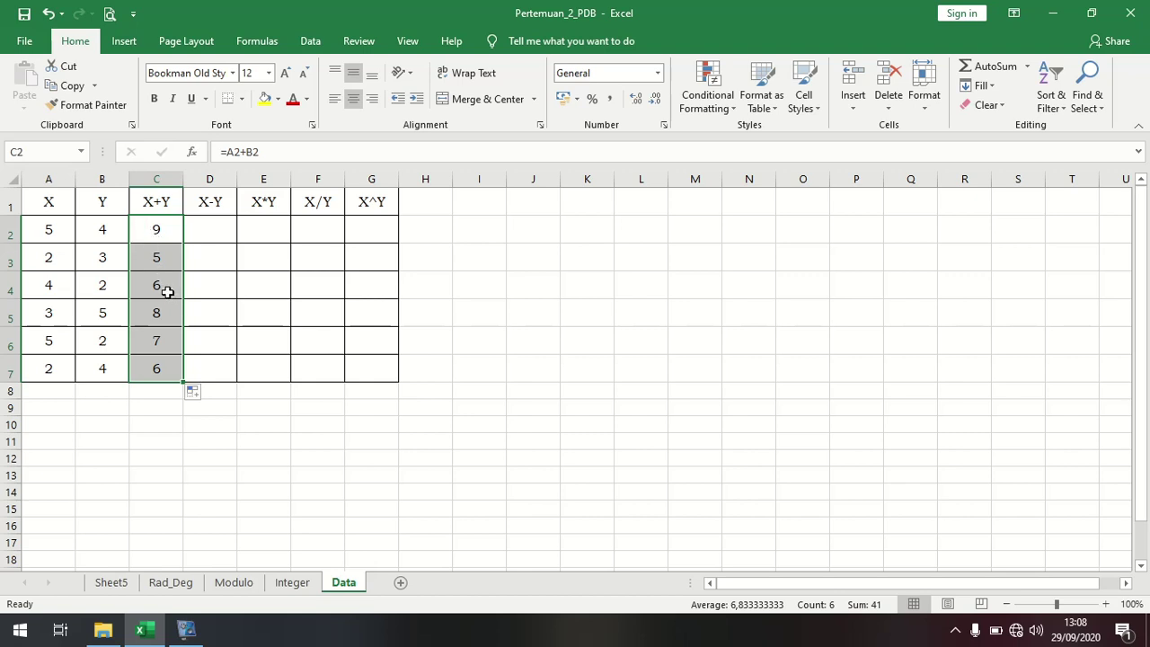
{"action": "left_click", "coordinate": [147, 230]}
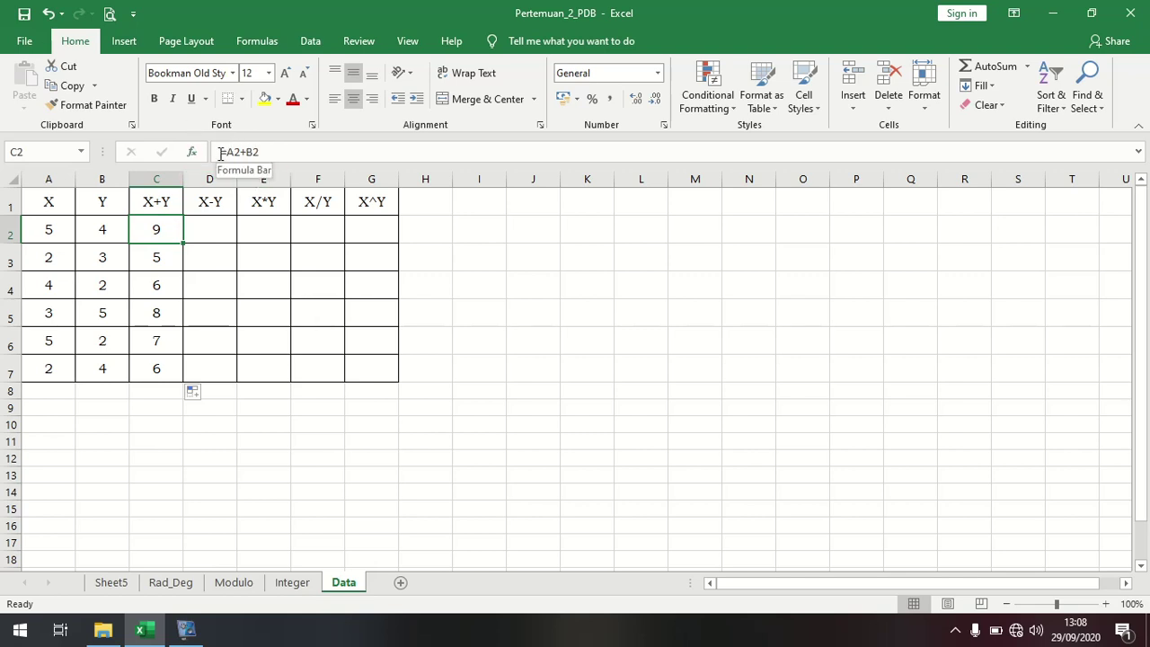
{"action": "double_click", "coordinate": [161, 230]}
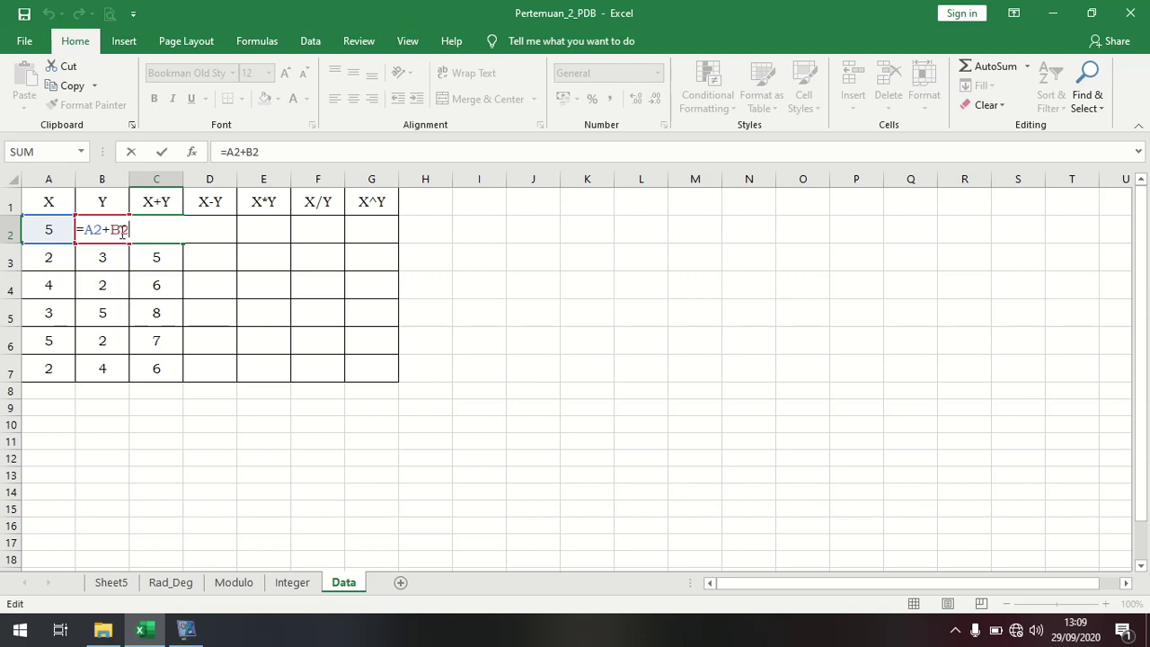
{"action": "key", "text": "Return"}
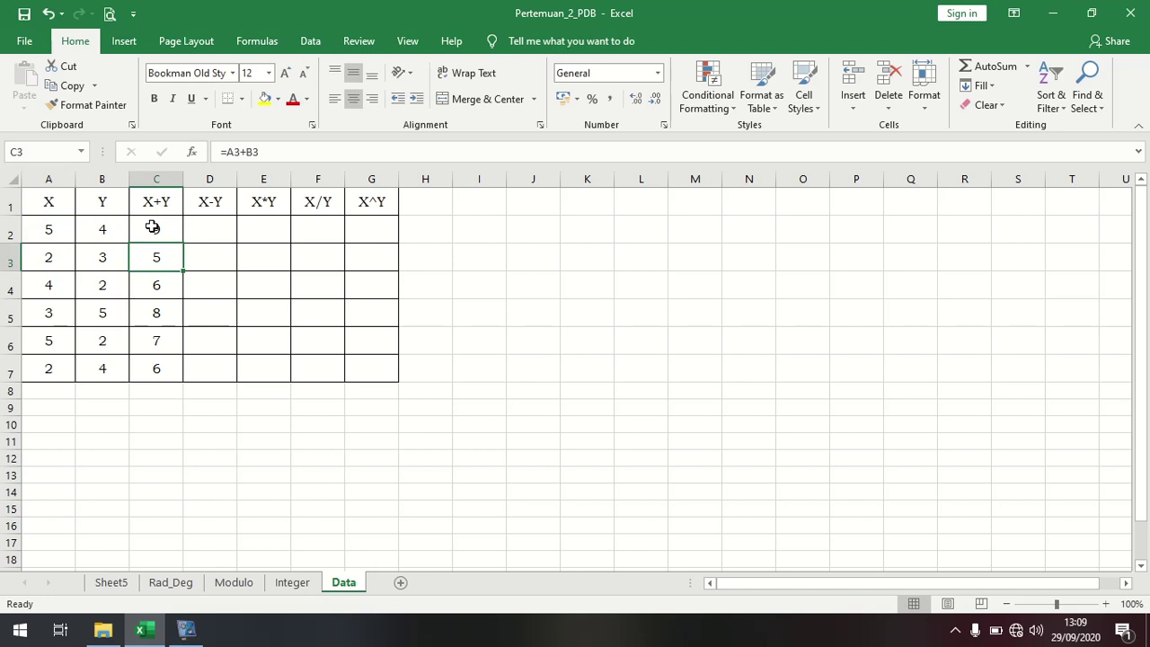
{"action": "left_click", "coordinate": [152, 227]}
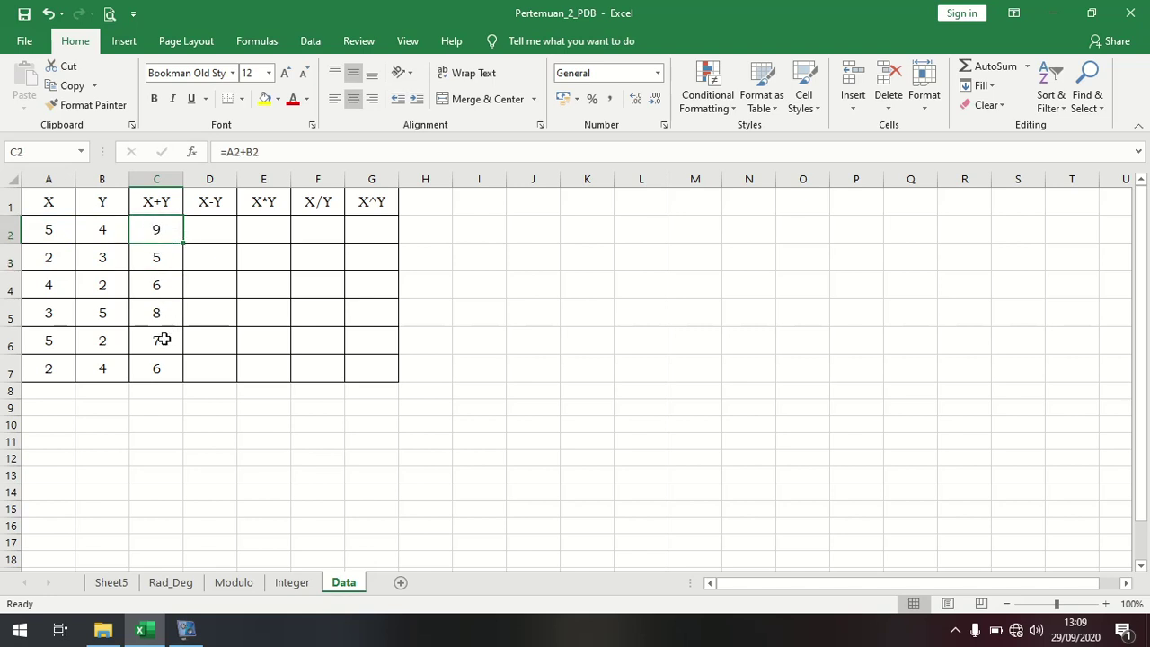
Enter the formula =A2-B2 in cell D2 of the X-Y column
{"action": "left_click", "coordinate": [202, 232]}
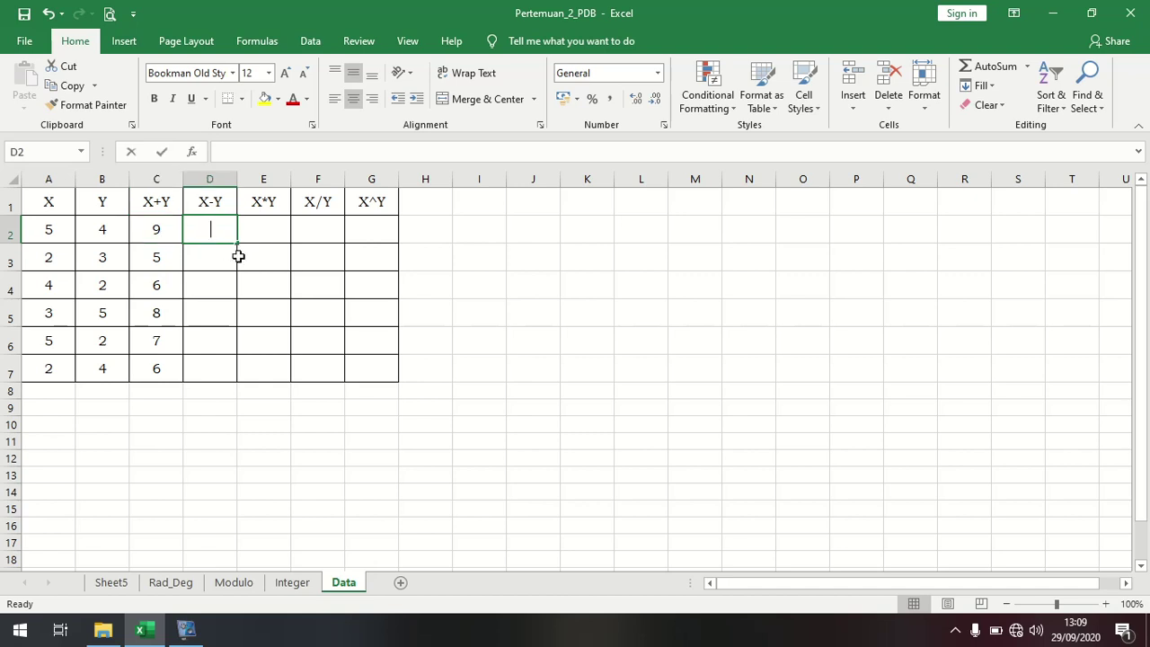
{"action": "type", "text": "="}
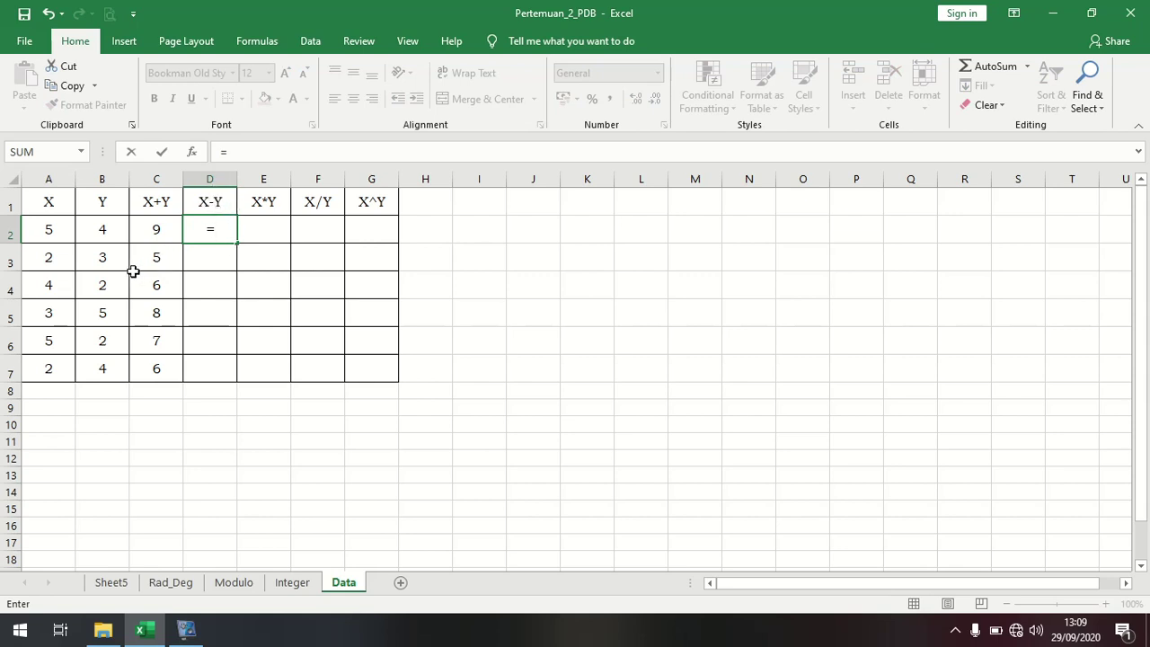
{"action": "left_click", "coordinate": [54, 232]}
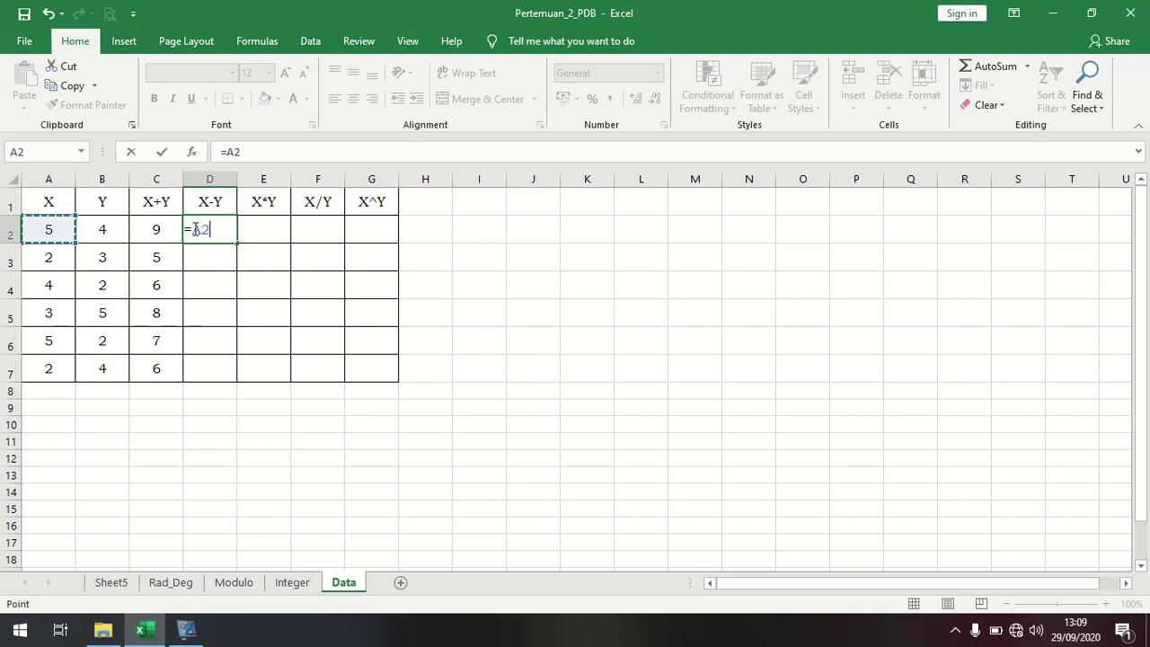
{"action": "type", "text": "-"}
{"action": "left_click", "coordinate": [112, 225]}
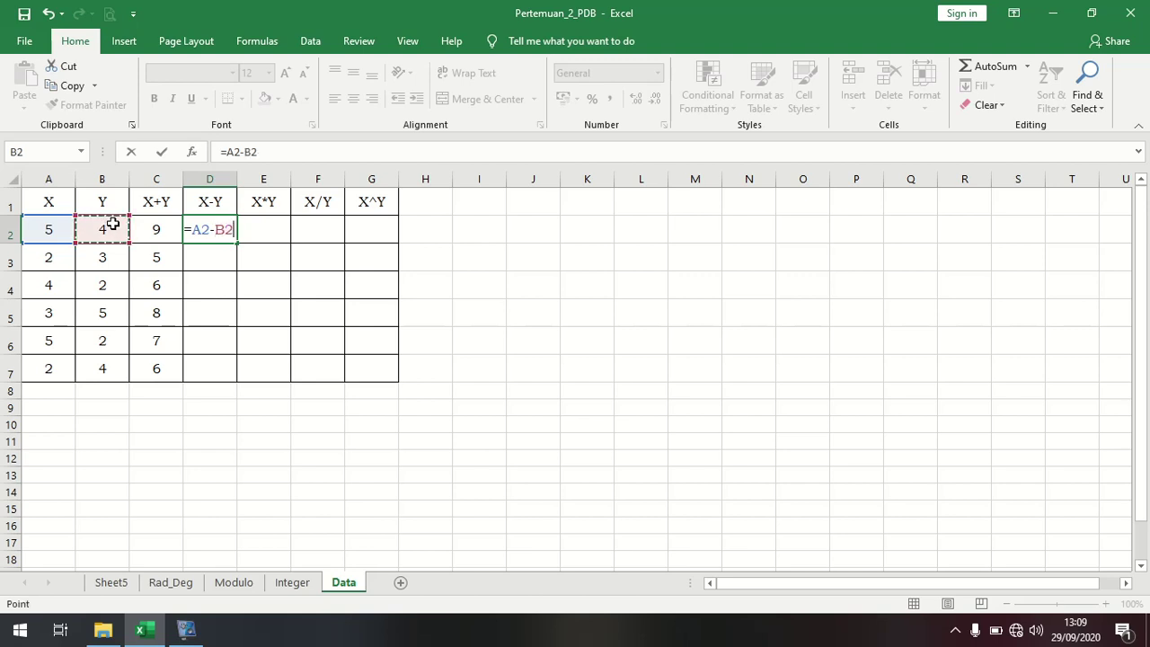
{"action": "key", "text": "Return"}
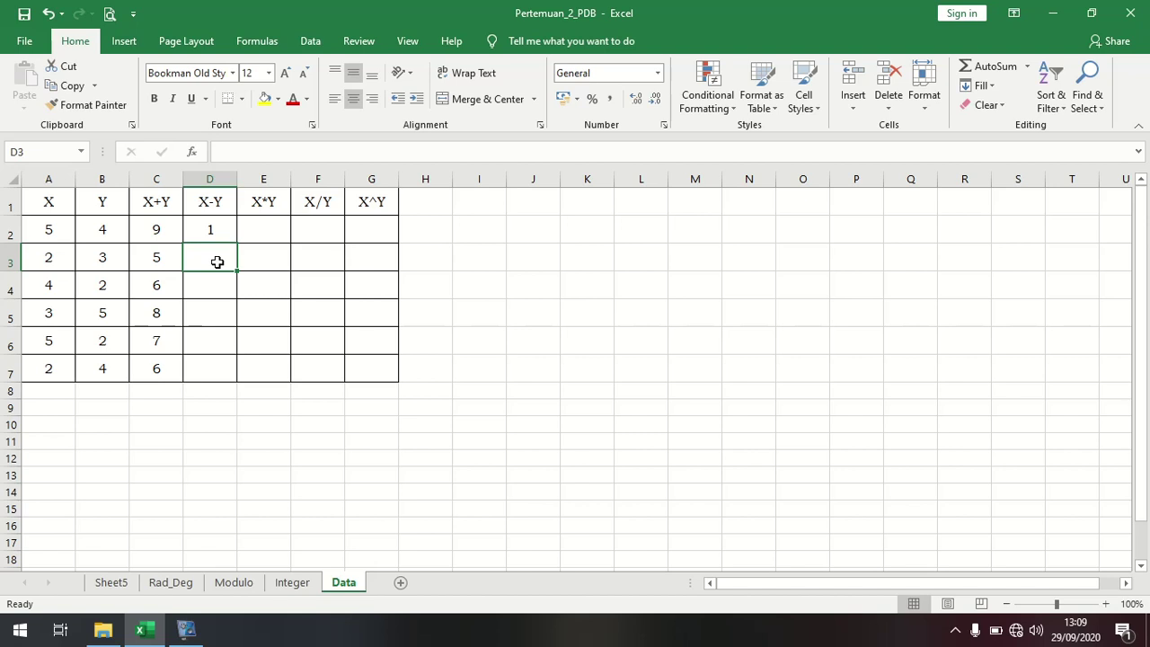
Enter the formula =A2*B2 in cell E2 of the X*Y column
{"action": "left_click", "coordinate": [270, 231]}
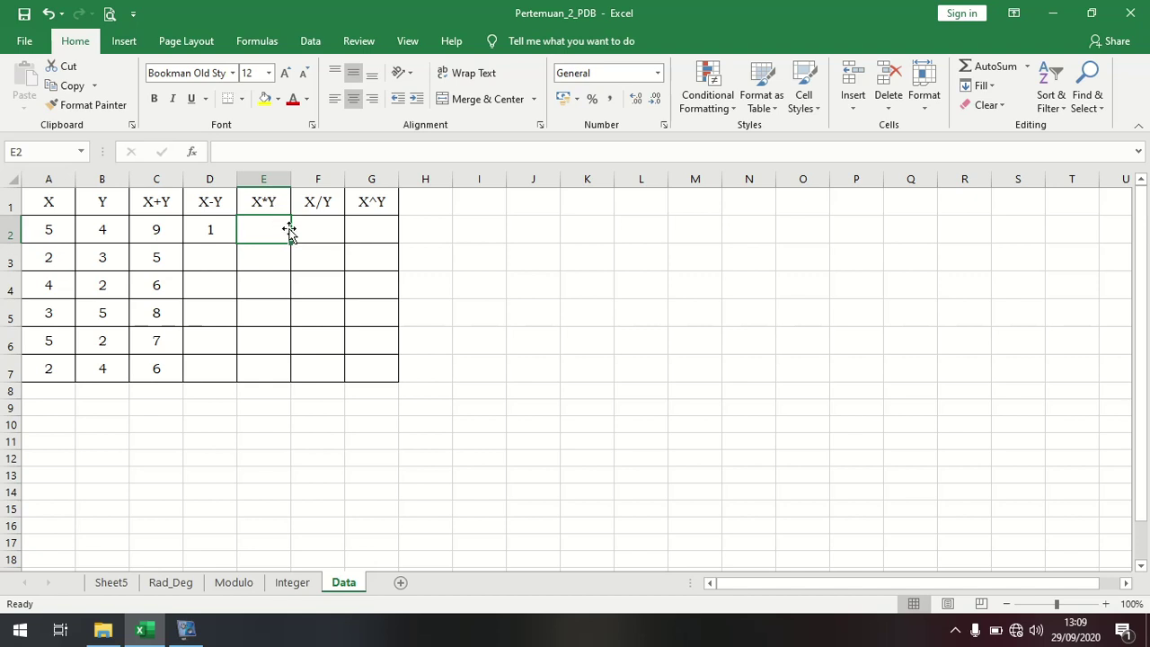
{"action": "type", "text": "="}
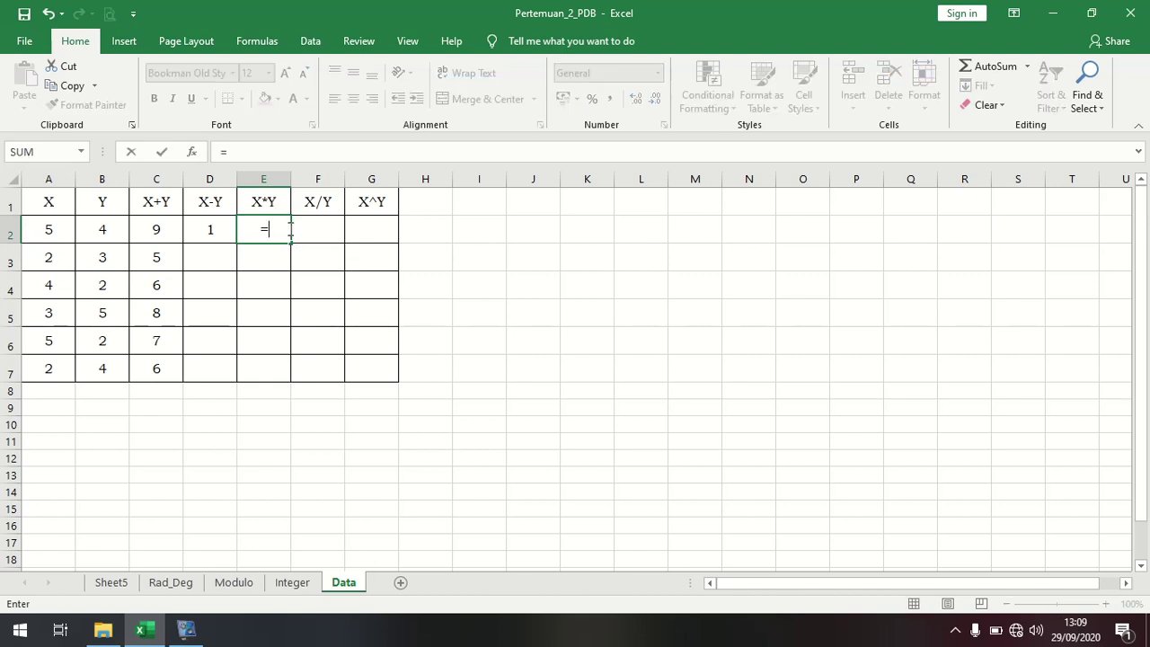
{"action": "left_click", "coordinate": [57, 231]}
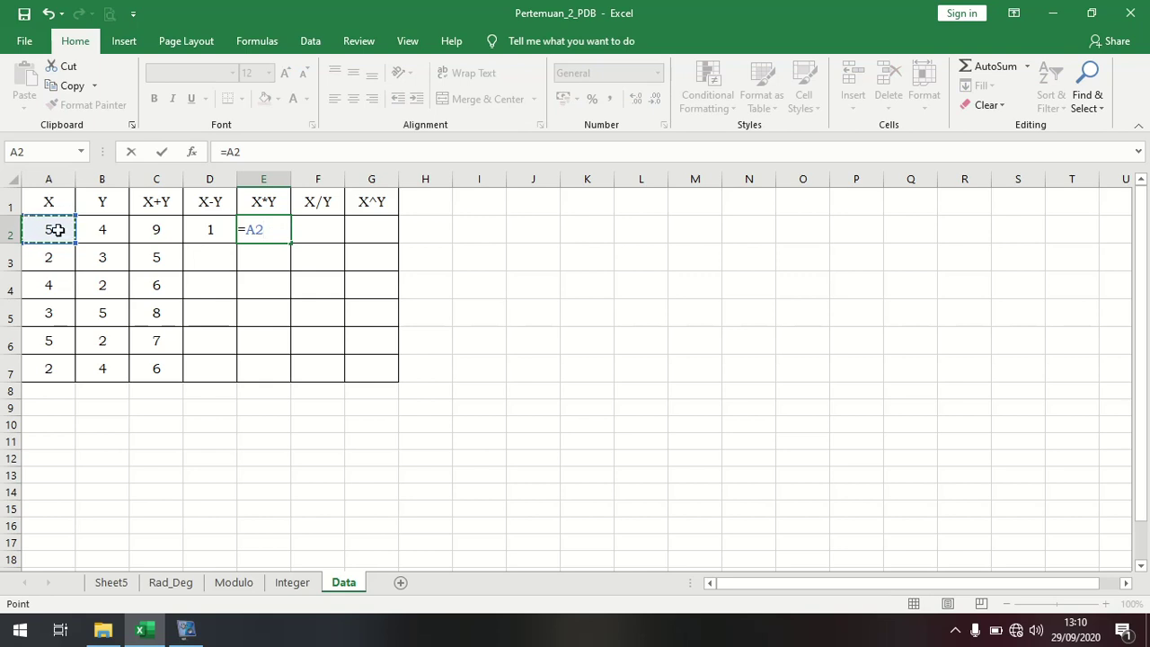
{"action": "type", "text": "*"}
{"action": "left_click", "coordinate": [106, 232]}
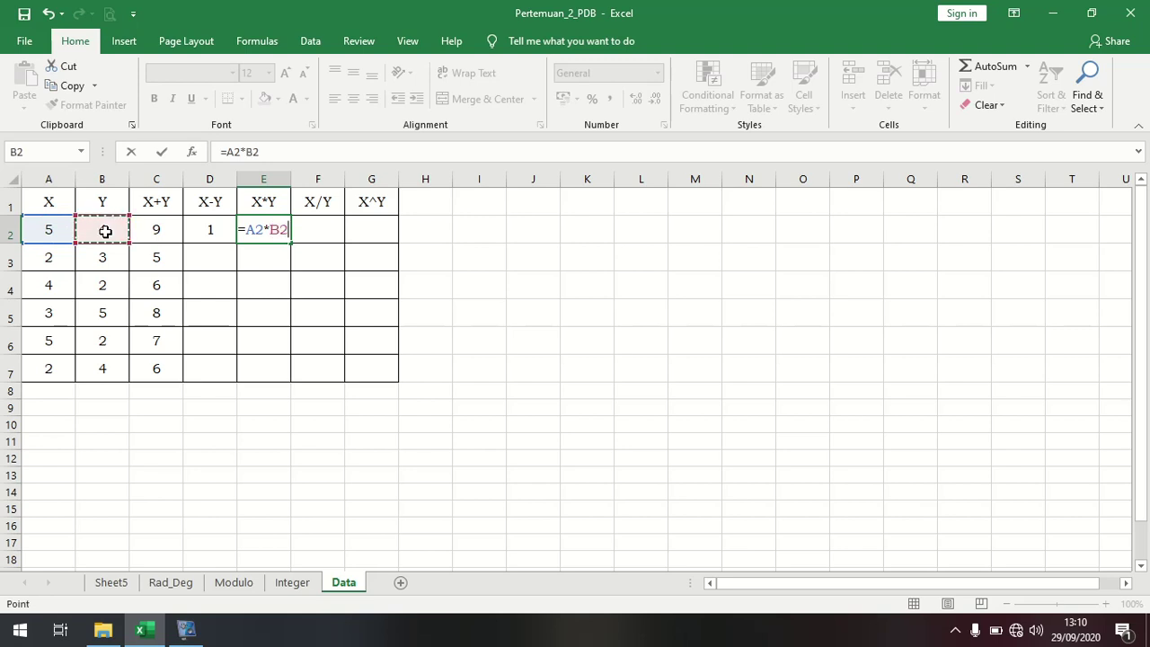
{"action": "key", "text": "Return"}
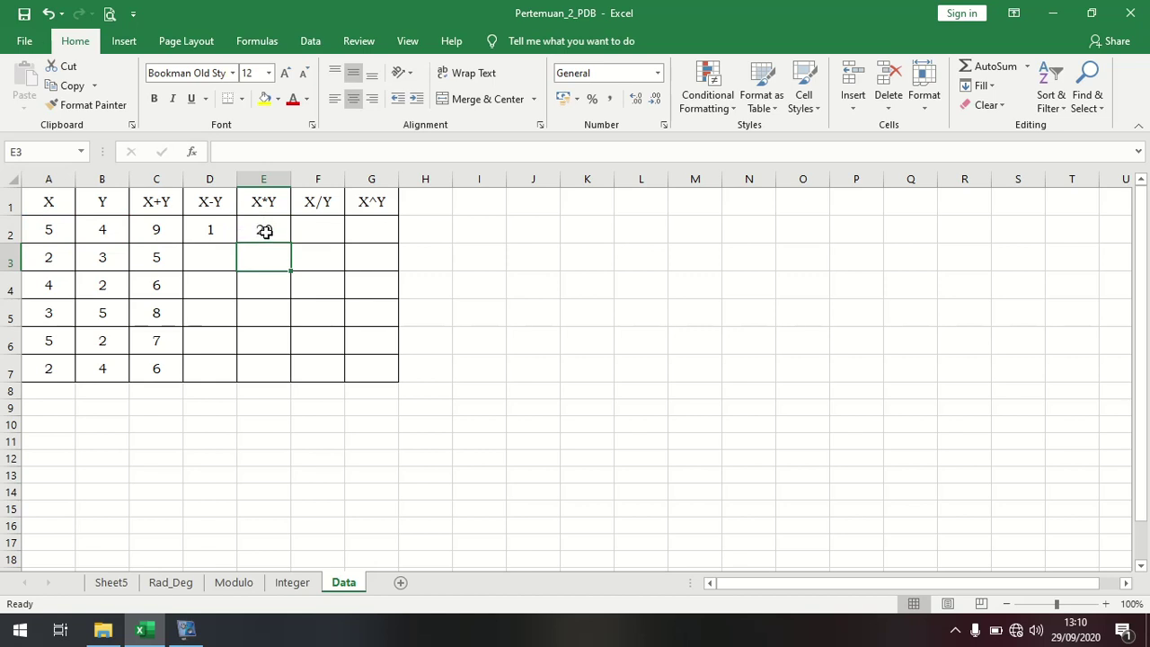
Enter the formula =A2/B2 in cell F2 of the X/Y column and reselect the cell to check it
{"action": "left_click", "coordinate": [322, 230]}
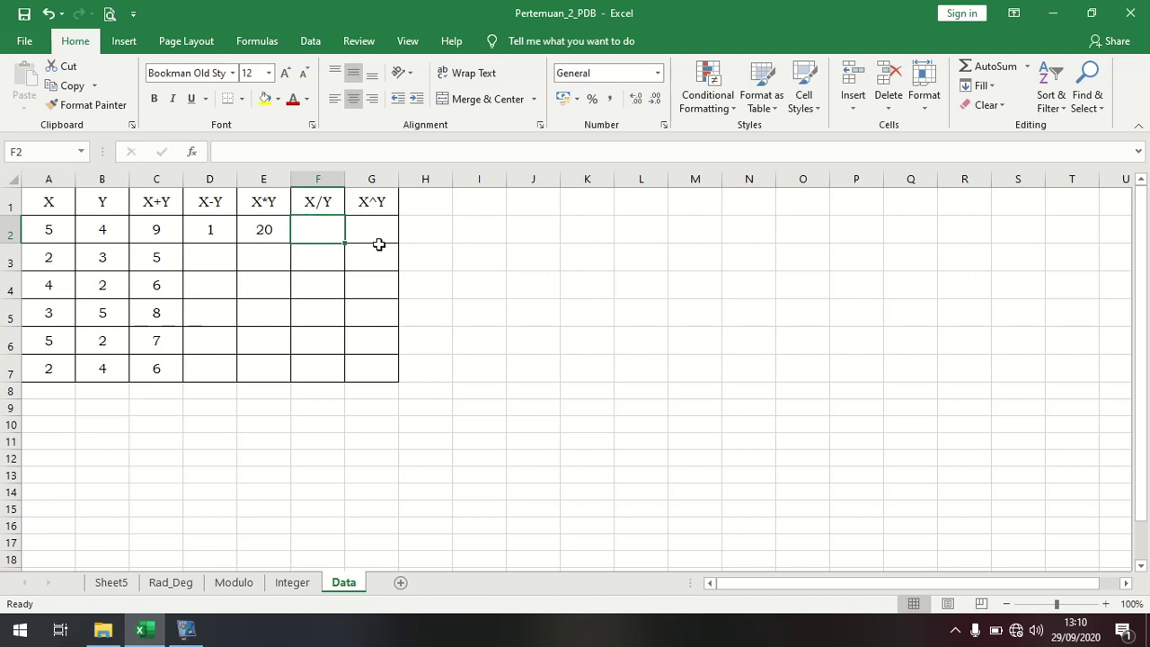
{"action": "type", "text": "="}
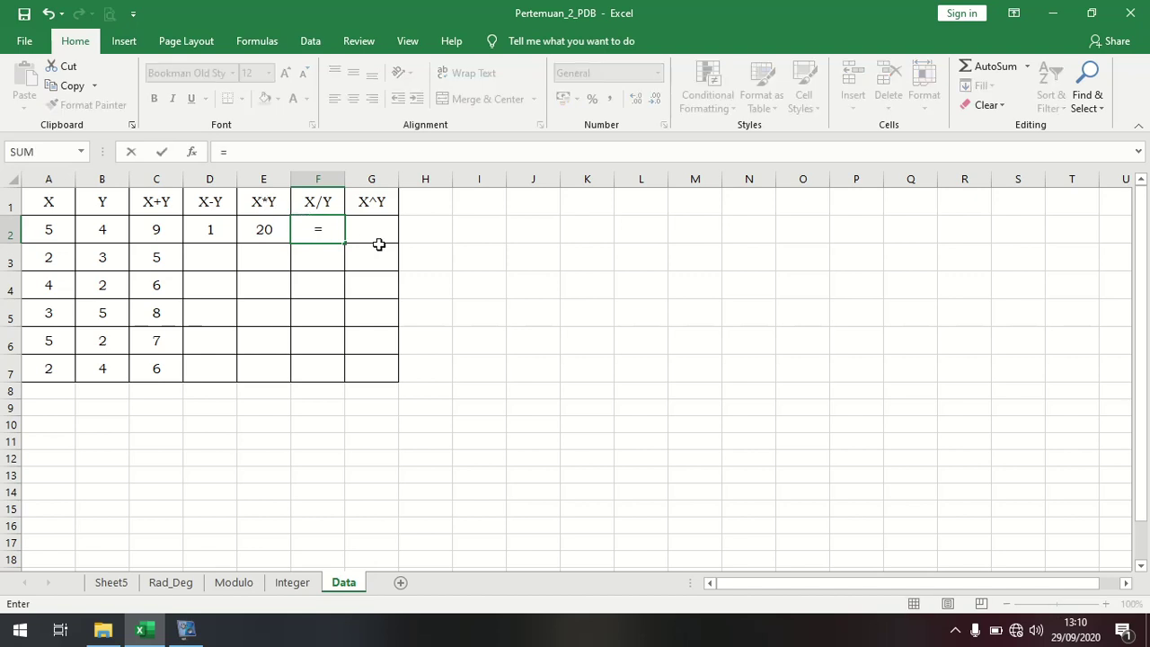
{"action": "left_click", "coordinate": [57, 235]}
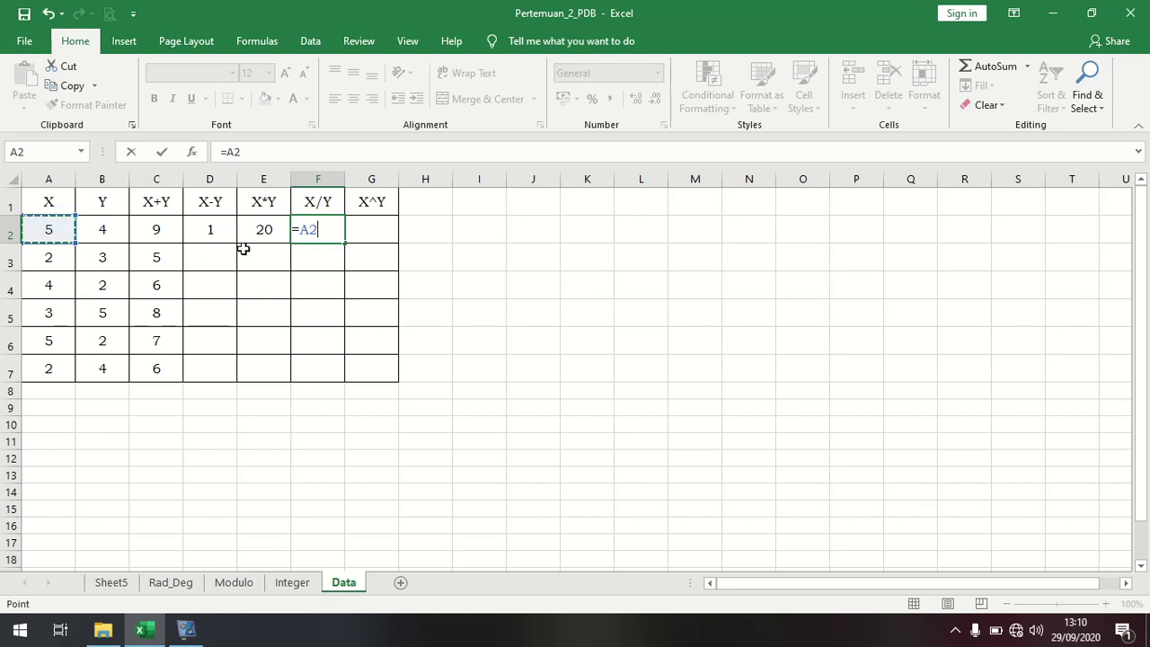
{"action": "type", "text": "/"}
{"action": "left_click", "coordinate": [117, 230]}
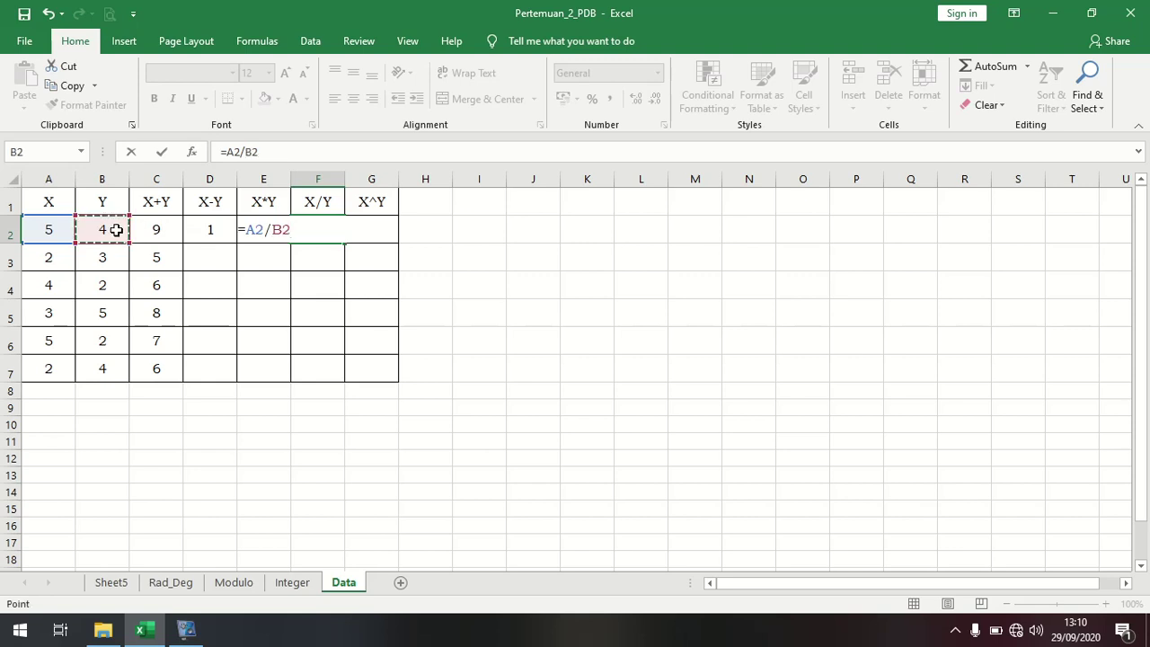
{"action": "key", "text": "Return"}
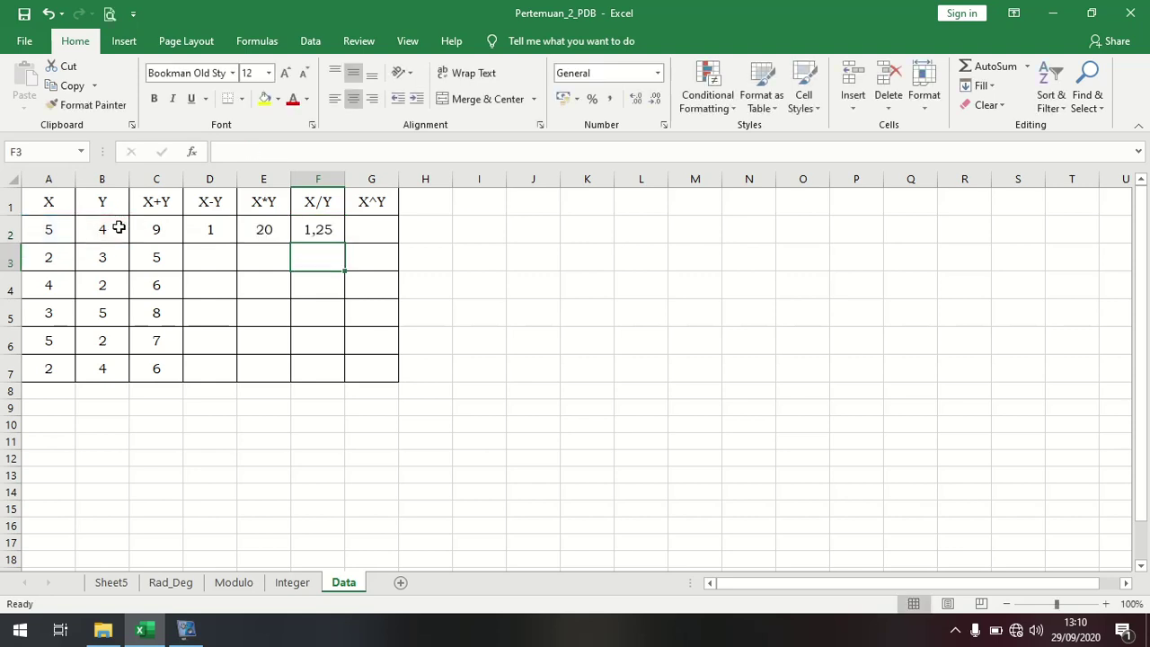
{"action": "left_click", "coordinate": [313, 232]}
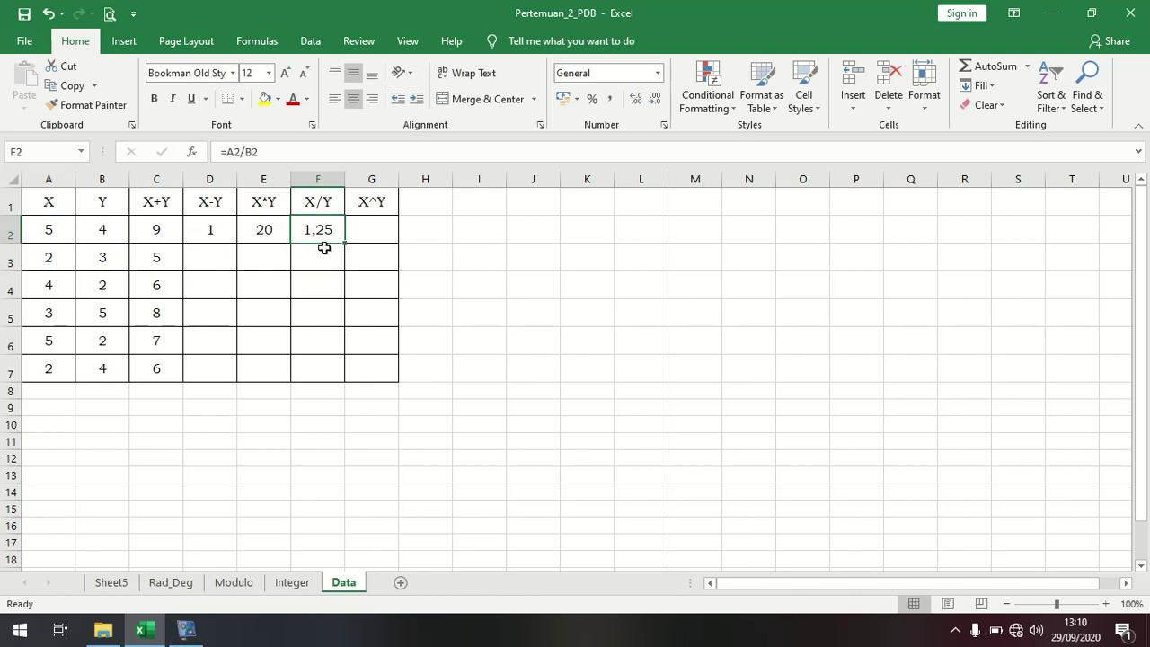
Enter the formula =A2^B2 in cell G2 of the X^Y column
{"action": "left_click", "coordinate": [372, 237]}
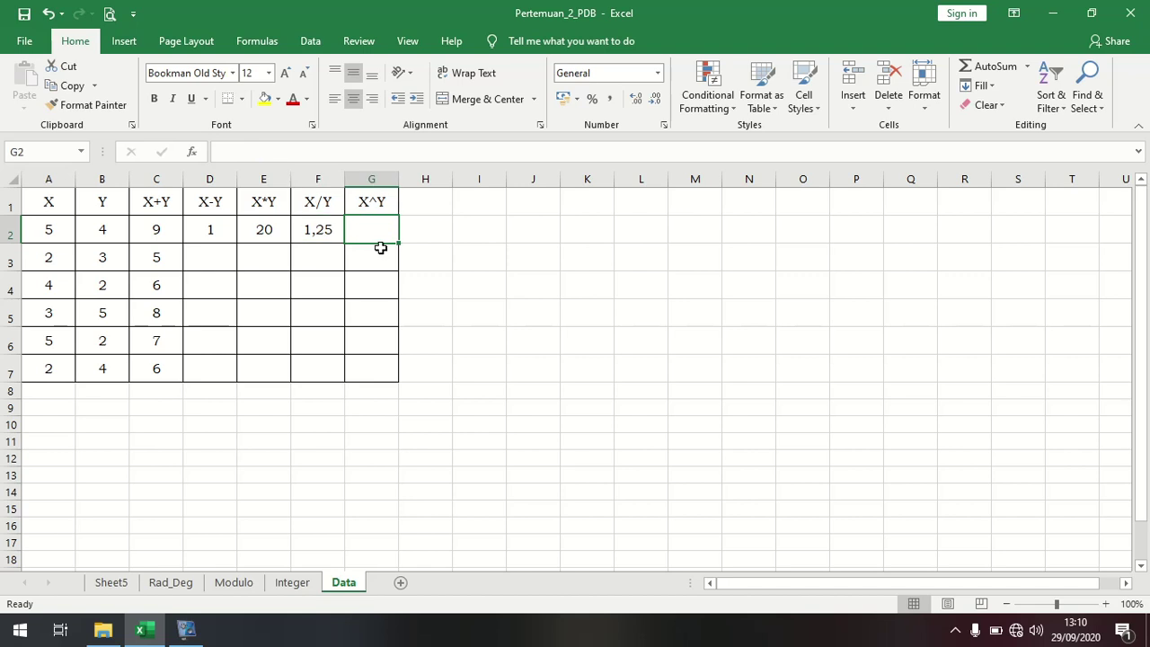
{"action": "type", "text": "="}
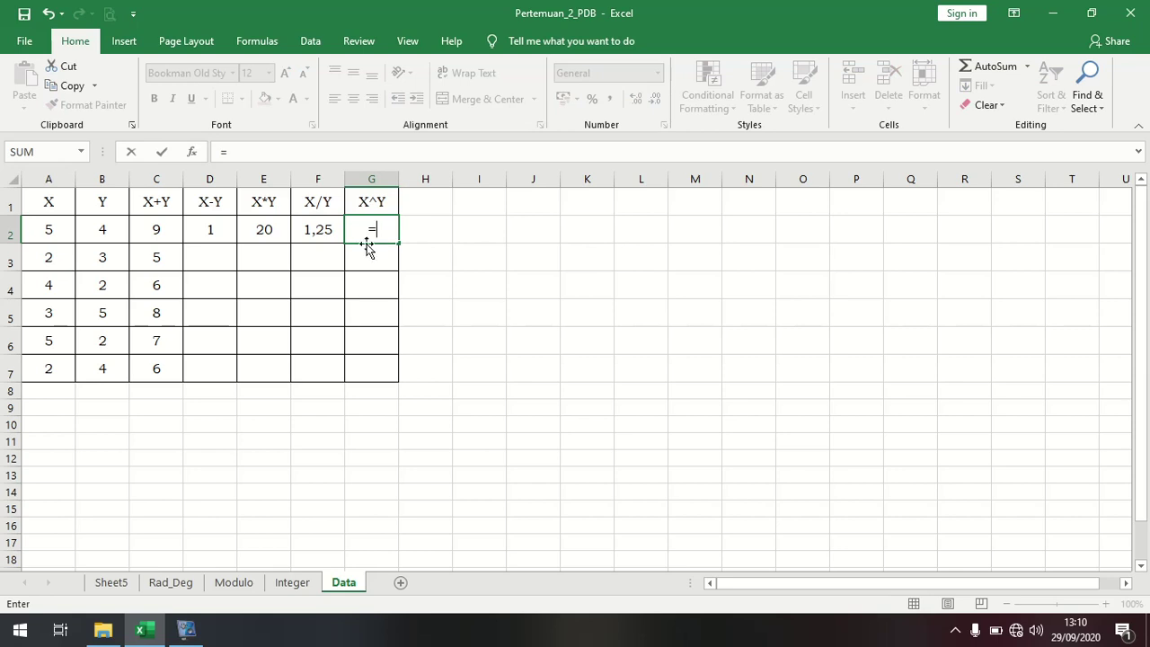
{"action": "left_click", "coordinate": [61, 231]}
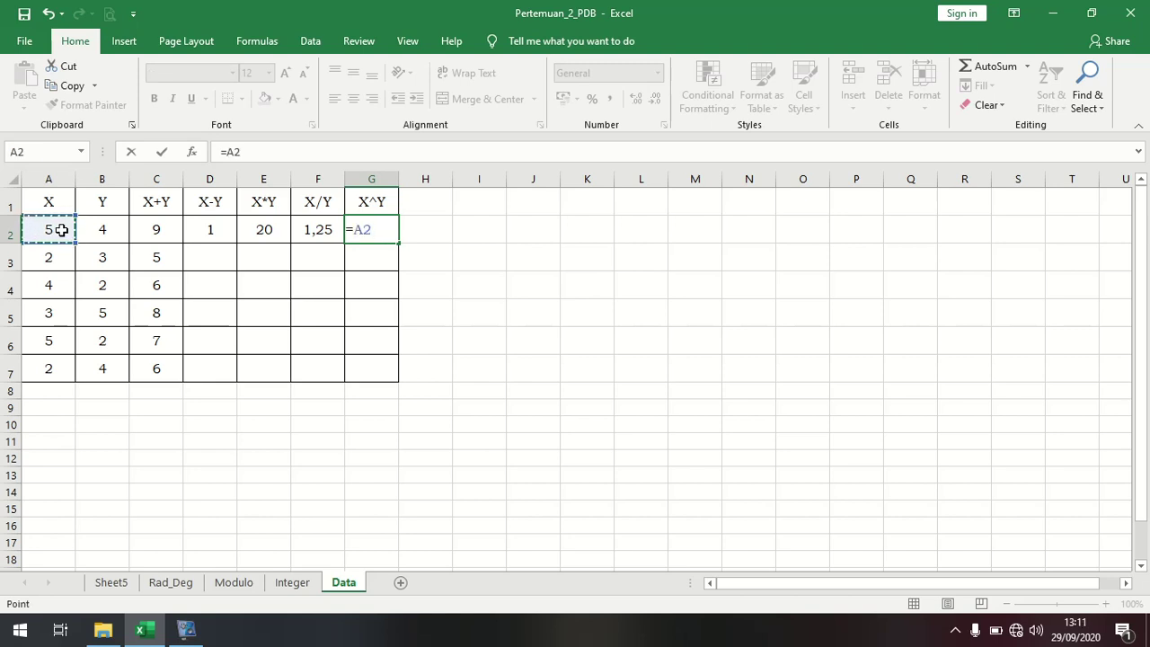
{"action": "type", "text": "^"}
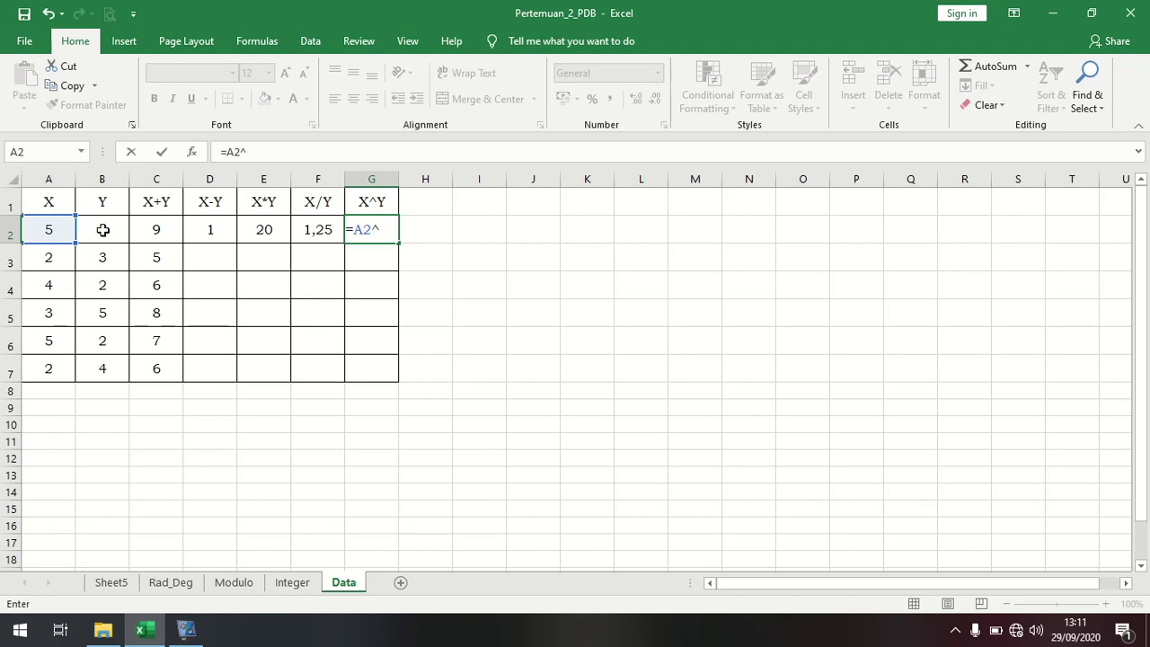
{"action": "left_click", "coordinate": [103, 230]}
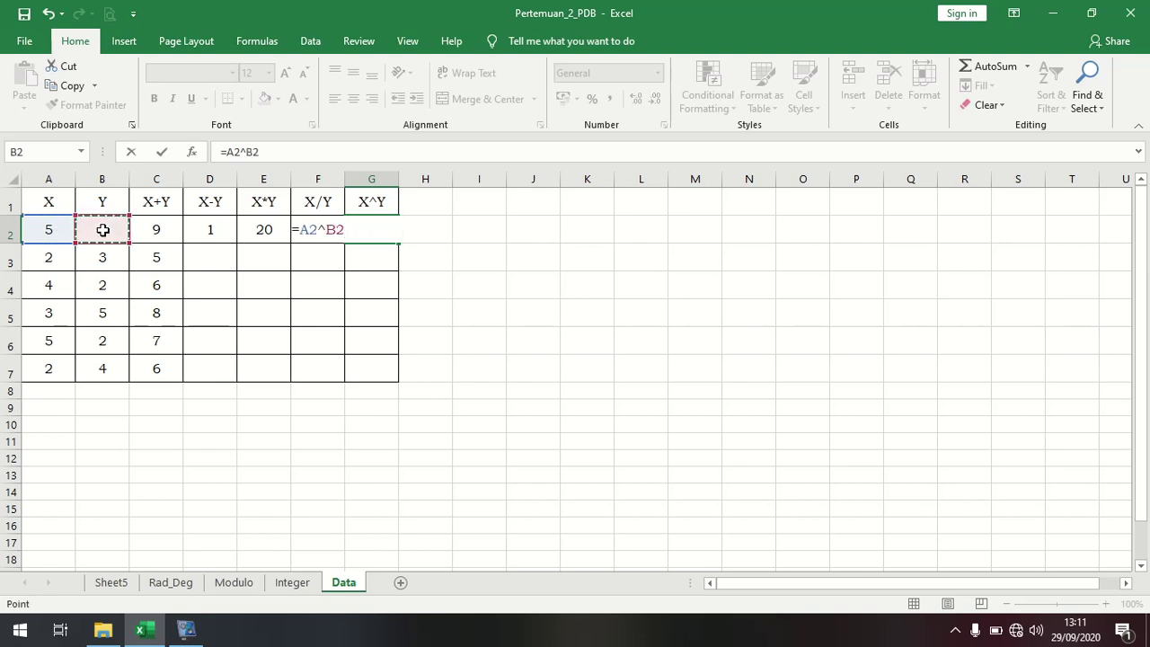
{"action": "key", "text": "Return"}
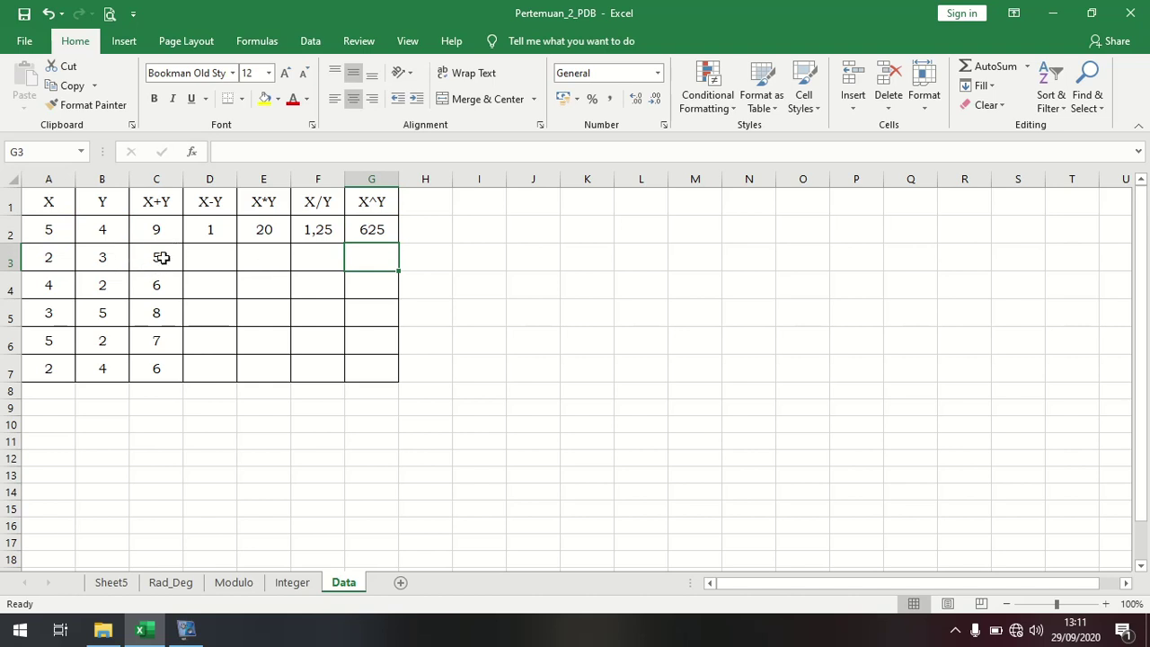
Clear the X+Y results in C3:C7 and refill them by copying the formula in C2 down through C7
{"action": "left_click_drag", "start_coordinate": [160, 259], "coordinate": [171, 367]}
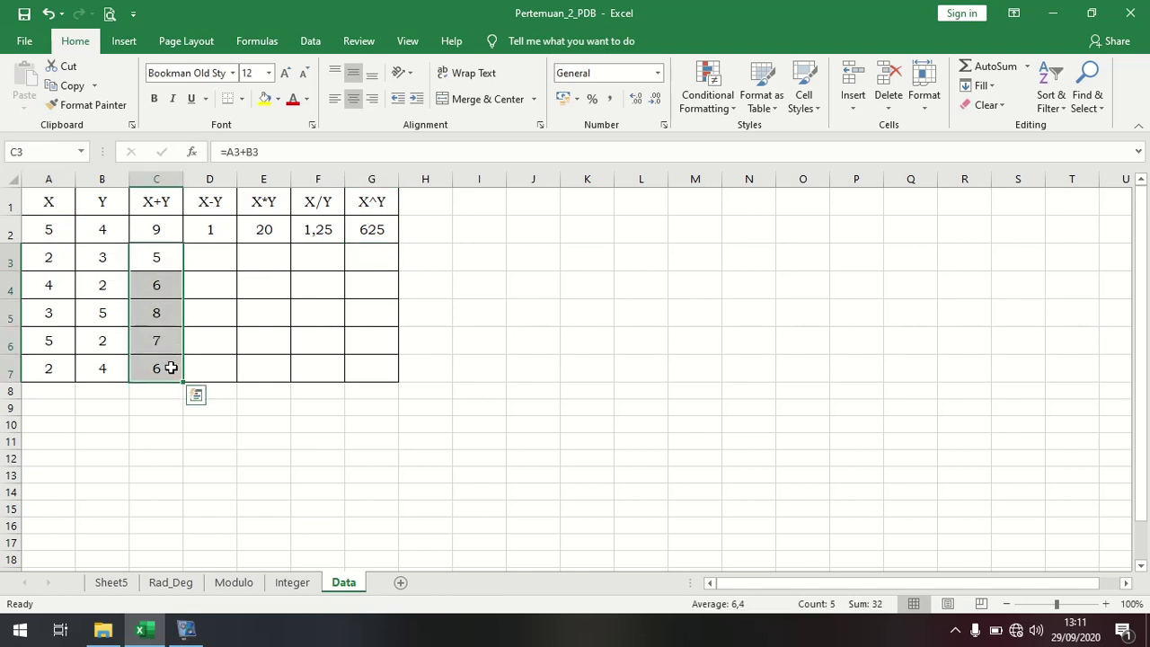
{"action": "key", "text": "Delete"}
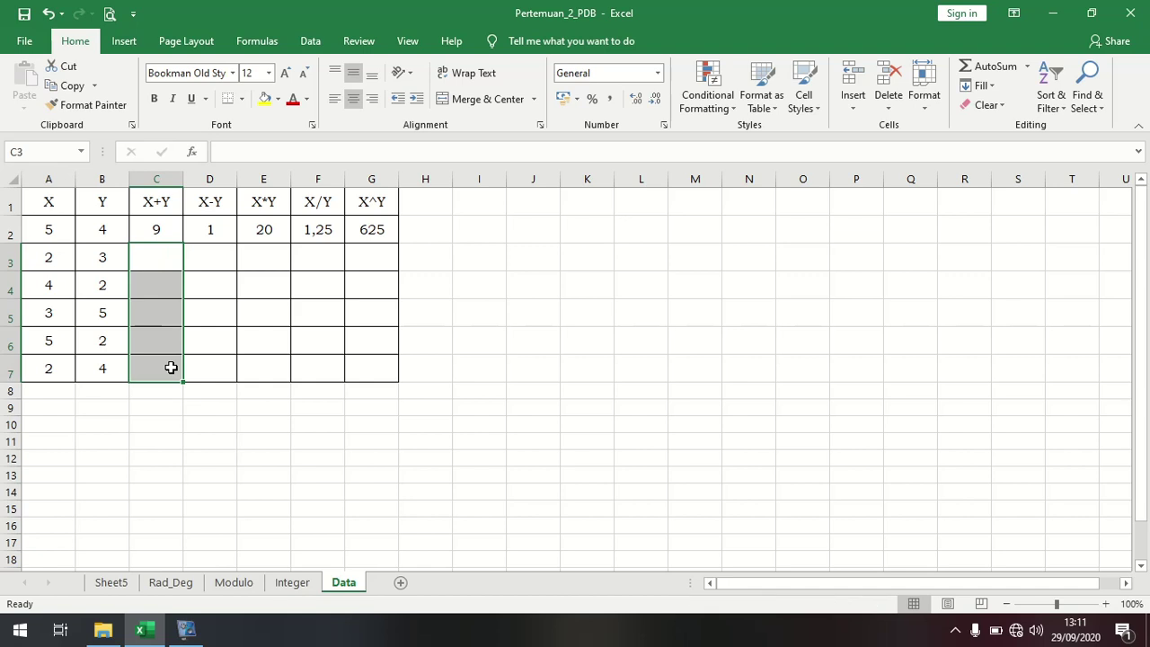
{"action": "left_click", "coordinate": [211, 257]}
{"action": "left_click", "coordinate": [160, 232]}
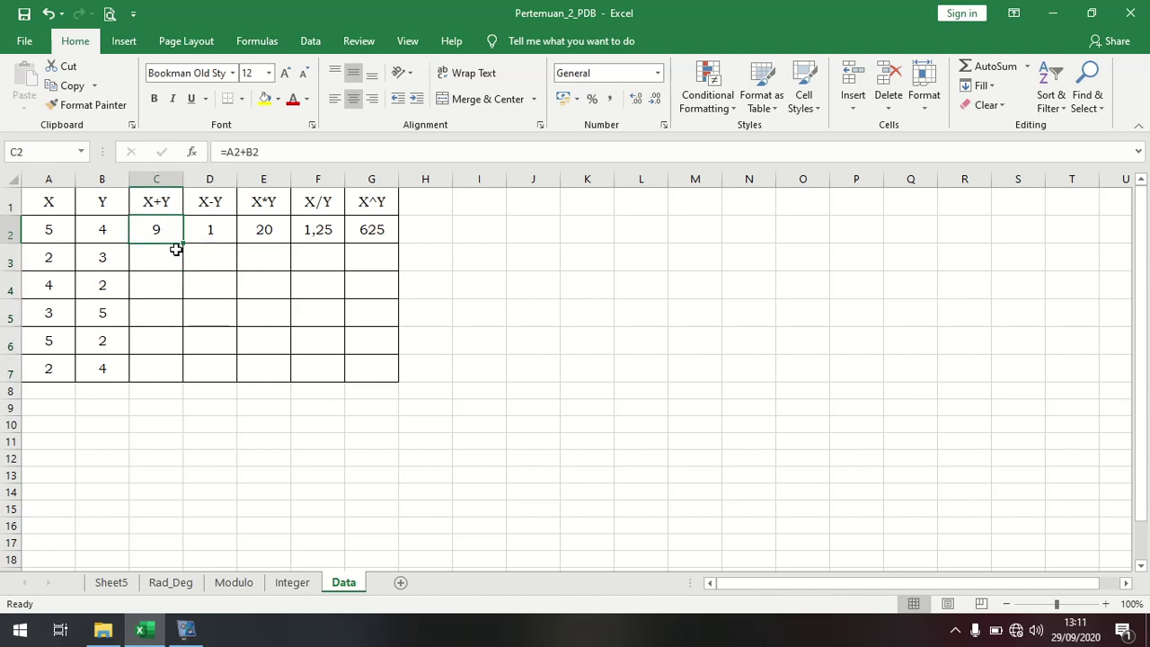
{"action": "left_click_drag", "start_coordinate": [184, 243], "coordinate": [181, 378]}
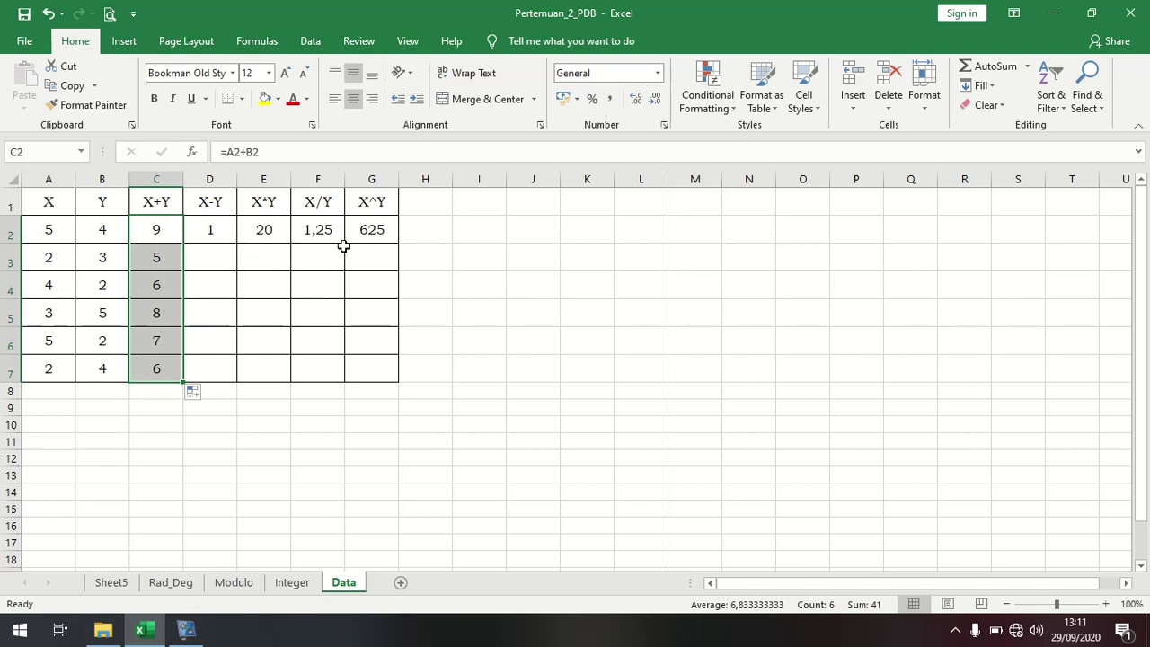
Clear the refilled X+Y formulas from cells C3:C7 again
{"action": "left_click", "coordinate": [161, 254]}
{"action": "left_click_drag", "start_coordinate": [161, 254], "coordinate": [170, 362]}
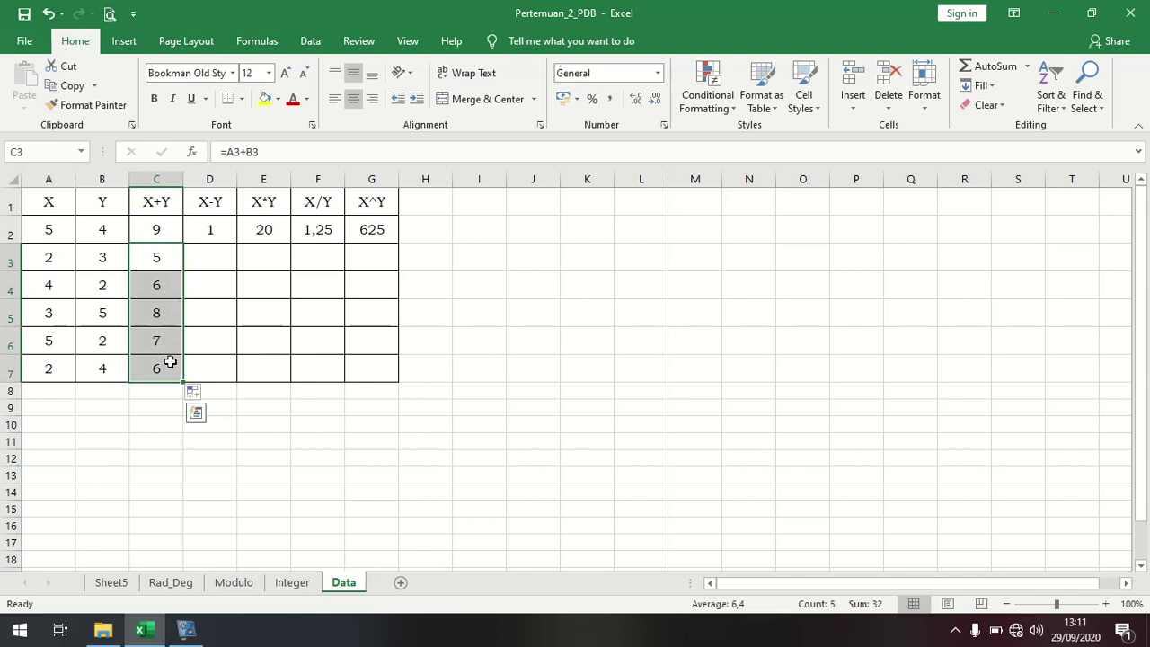
{"action": "key", "text": "Delete"}
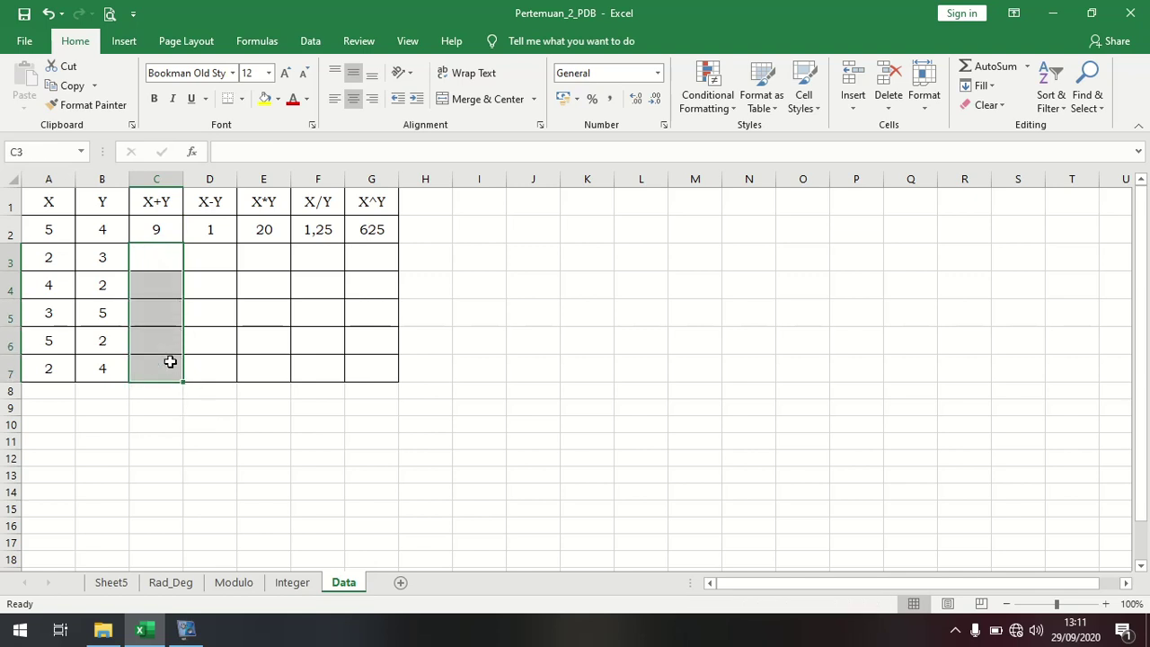
Fill all five row 2 formulas in C2:G2 down together through row 7
{"action": "left_click", "coordinate": [159, 231]}
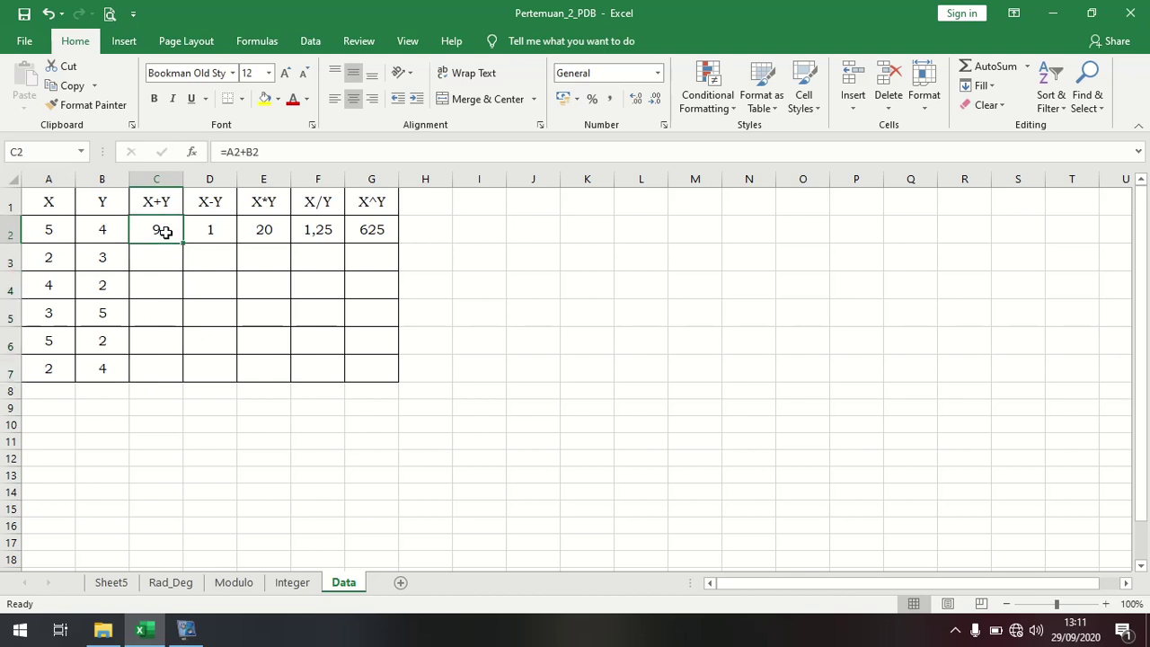
{"action": "left_click_drag", "start_coordinate": [174, 234], "coordinate": [352, 234]}
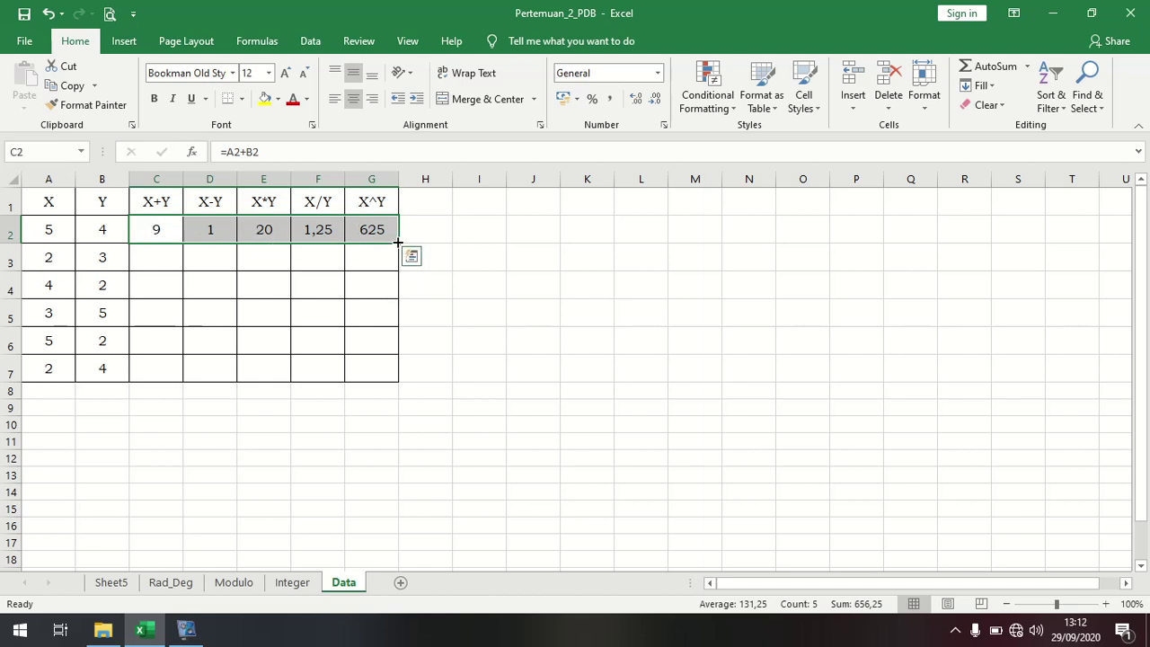
{"action": "left_click_drag", "start_coordinate": [398, 238], "coordinate": [400, 370]}
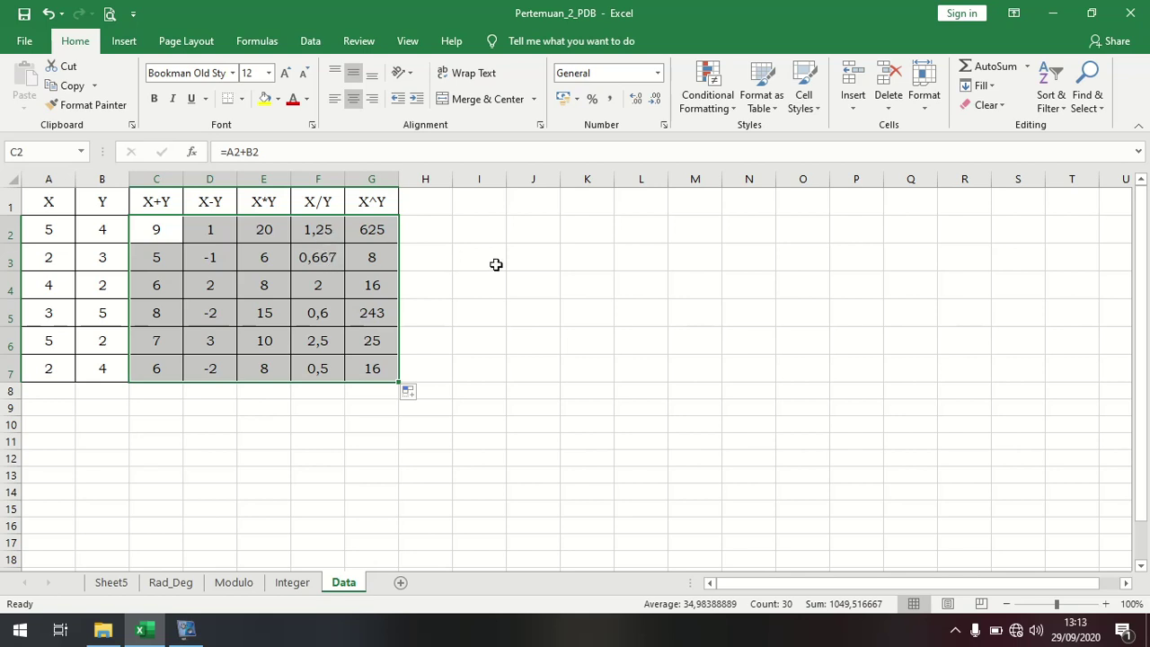
{"action": "left_click", "coordinate": [496, 262]}
Format the X/Y results in F2:F7 as Number with 2 decimal places
{"action": "left_click_drag", "start_coordinate": [324, 226], "coordinate": [333, 365]}
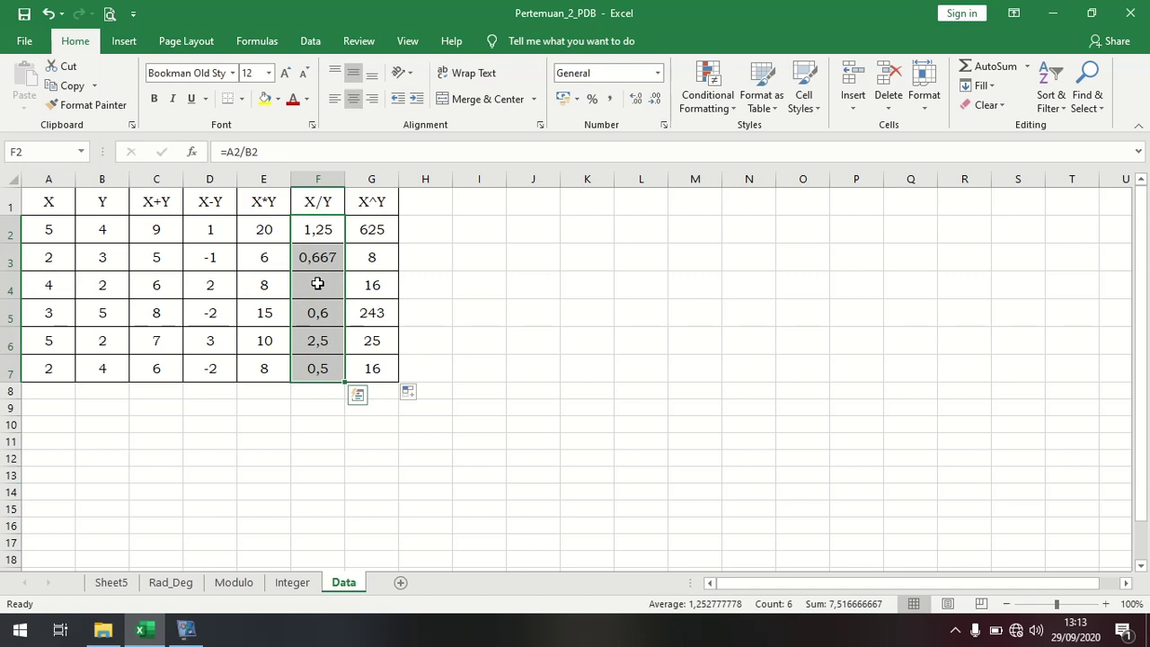
{"action": "right_click", "coordinate": [318, 286]}
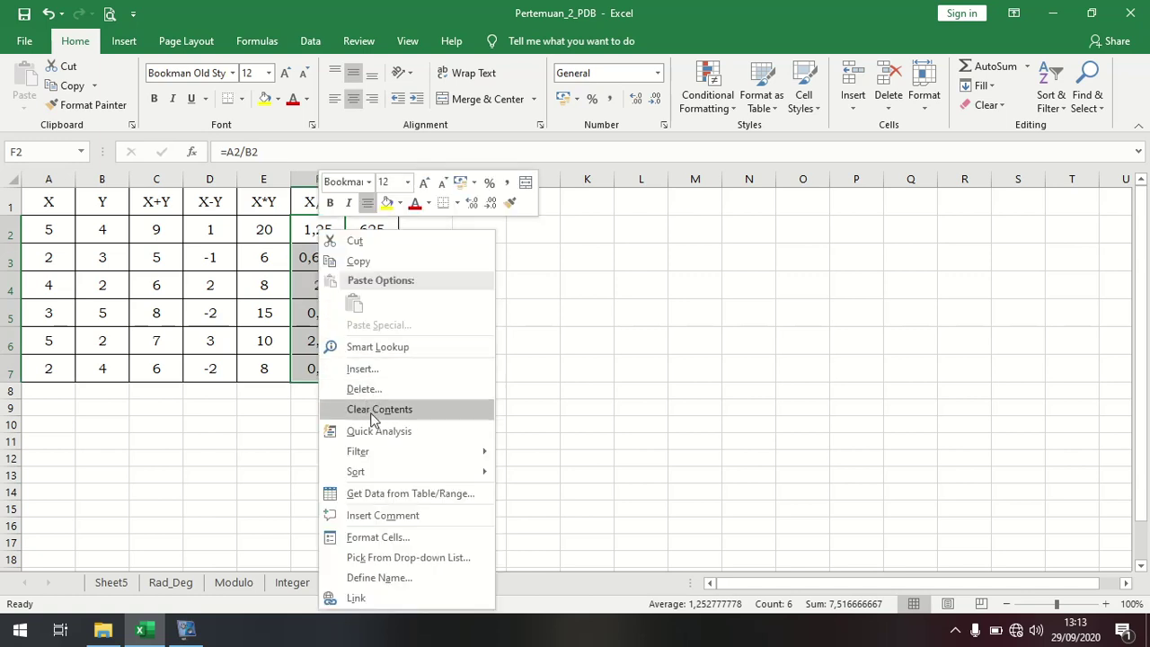
{"action": "left_click", "coordinate": [400, 537]}
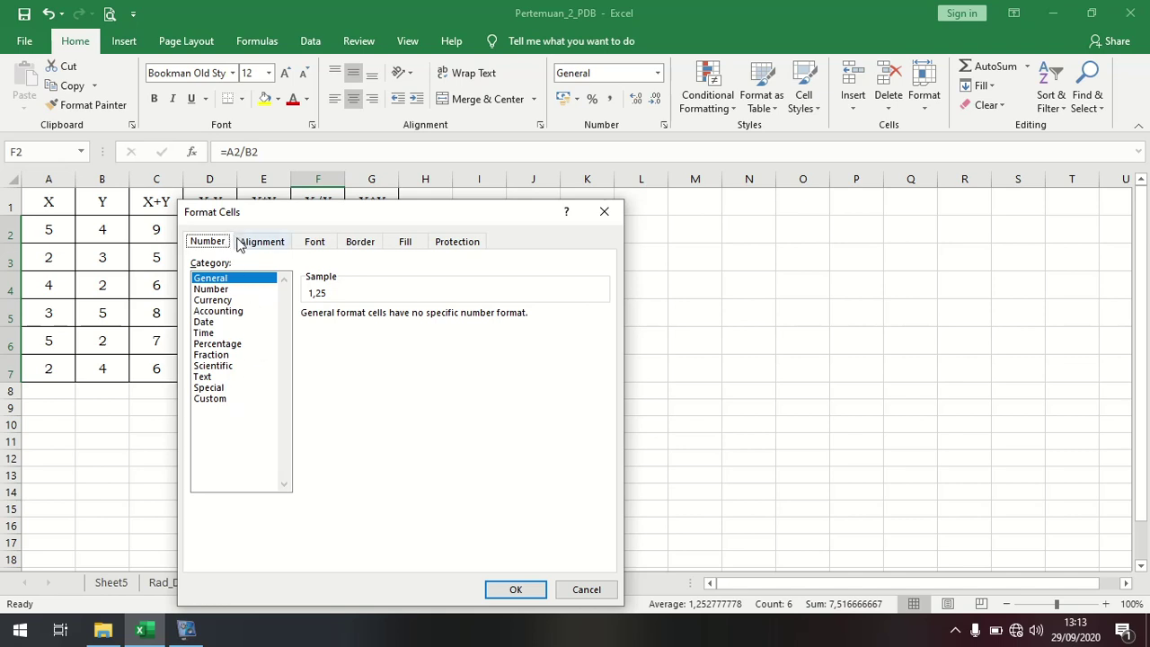
{"action": "left_click", "coordinate": [213, 288]}
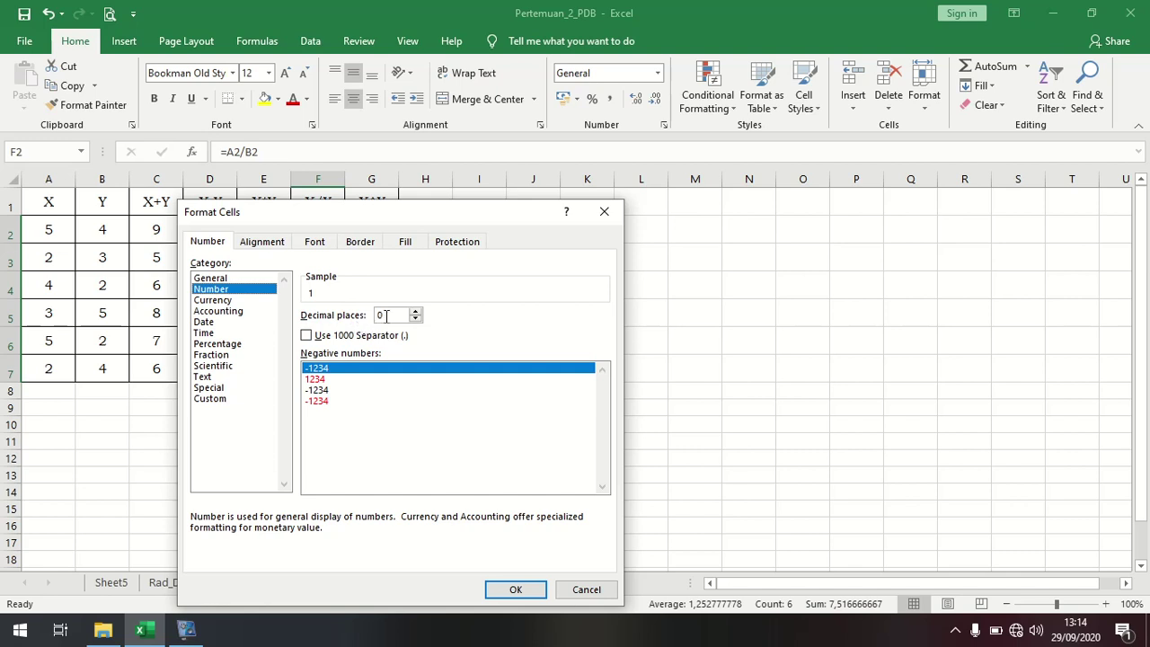
{"action": "left_click", "coordinate": [415, 311]}
{"action": "left_click", "coordinate": [416, 311]}
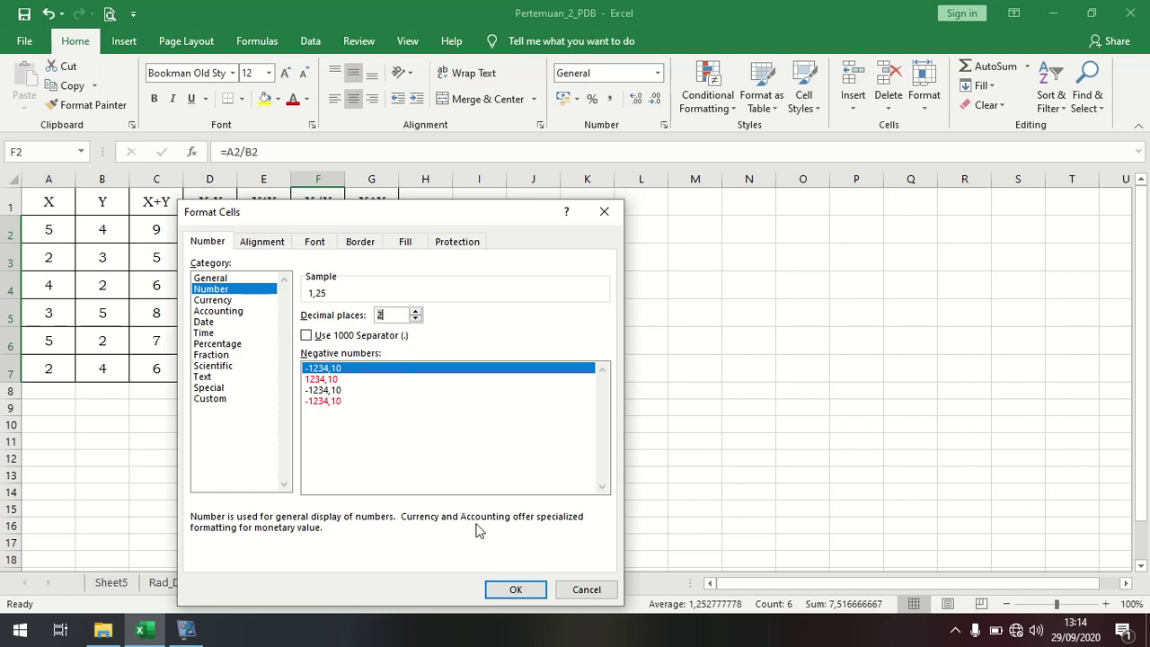
{"action": "left_click", "coordinate": [516, 589]}
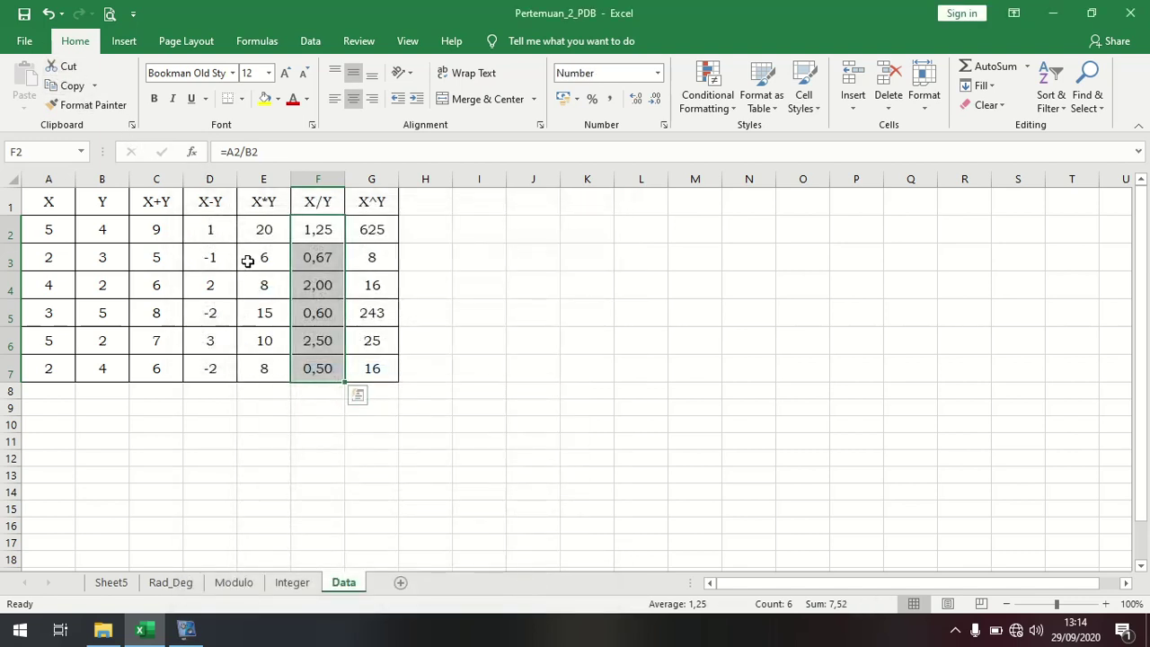
Examine the formatted X/Y results and their formulas cell by cell in F2:F7
{"action": "left_click_drag", "start_coordinate": [338, 317], "coordinate": [332, 337]}
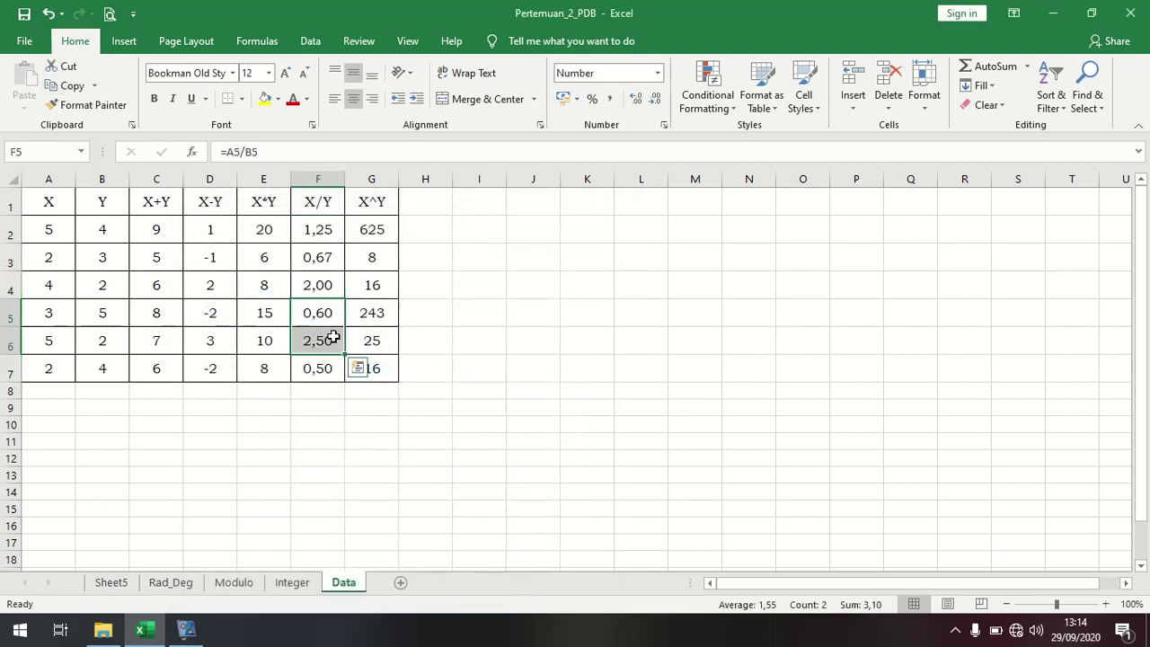
{"action": "left_click", "coordinate": [331, 340]}
{"action": "left_click", "coordinate": [326, 314]}
{"action": "left_click", "coordinate": [322, 285]}
{"action": "left_click", "coordinate": [321, 255]}
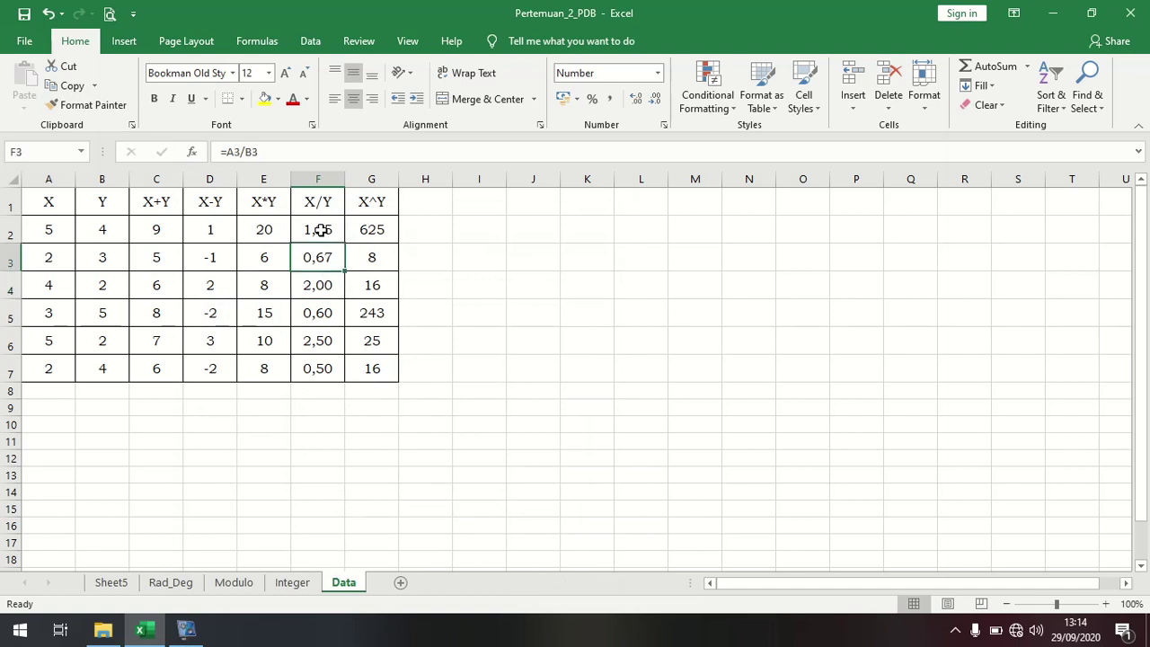
{"action": "left_click", "coordinate": [320, 230]}
{"action": "left_click", "coordinate": [332, 255]}
{"action": "left_click", "coordinate": [336, 285]}
{"action": "left_click", "coordinate": [335, 312]}
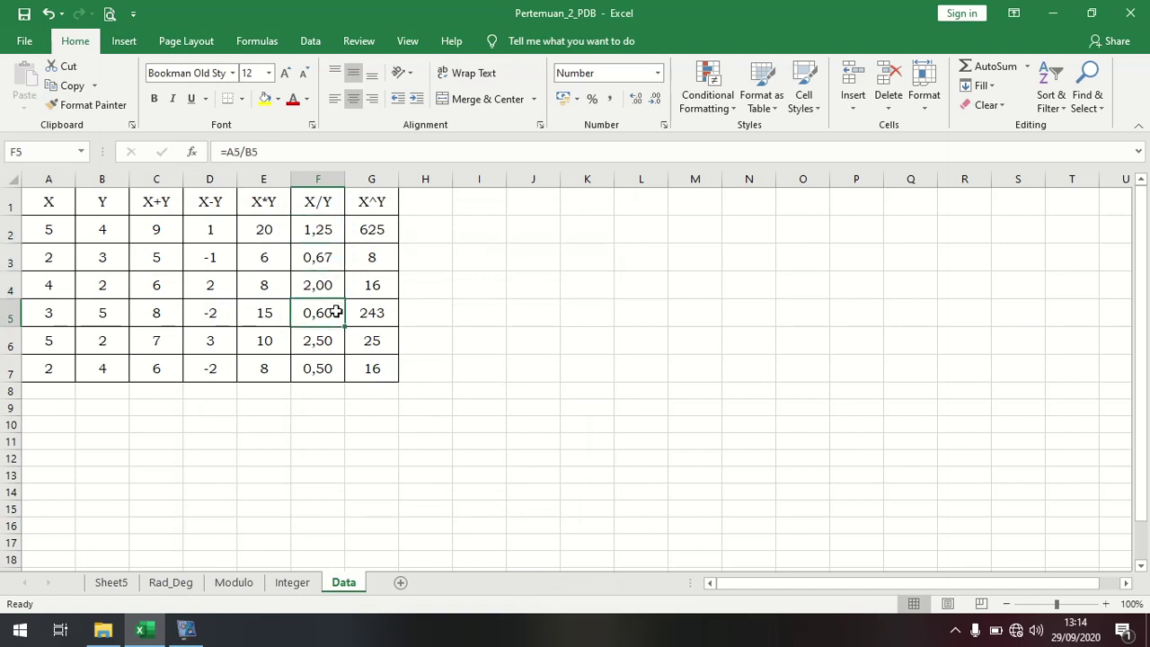
{"action": "left_click", "coordinate": [329, 342]}
{"action": "left_click", "coordinate": [326, 367]}
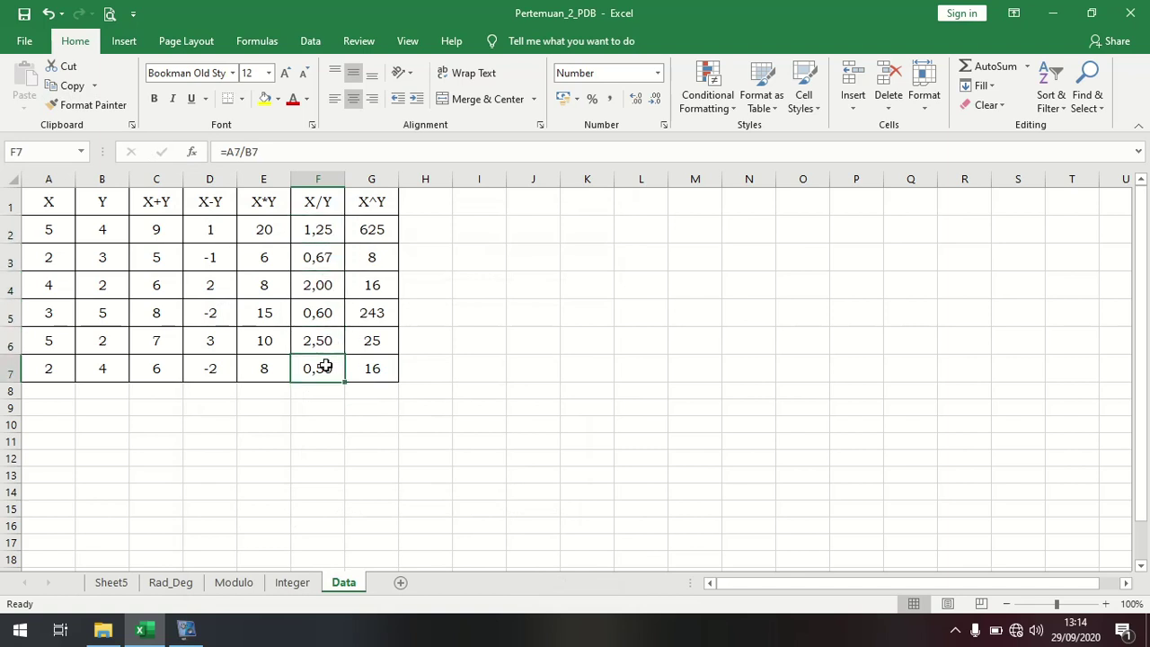
{"action": "left_click", "coordinate": [318, 230]}
{"action": "left_click", "coordinate": [323, 255]}
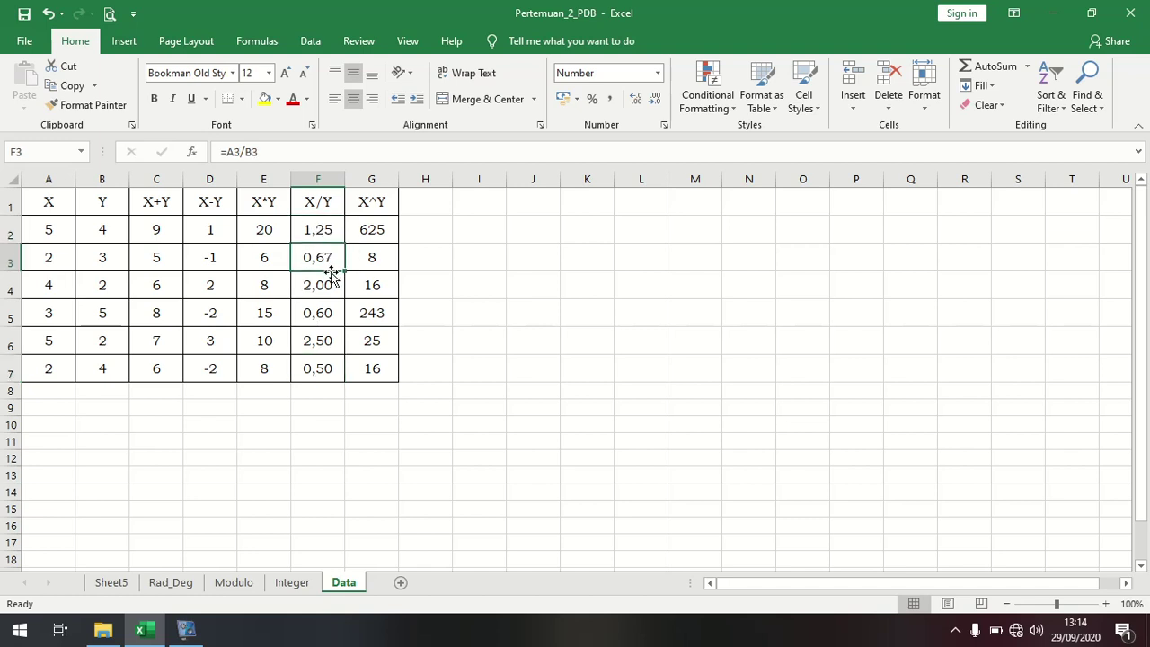
{"action": "left_click", "coordinate": [334, 285]}
{"action": "left_click", "coordinate": [326, 311]}
{"action": "left_click", "coordinate": [323, 340]}
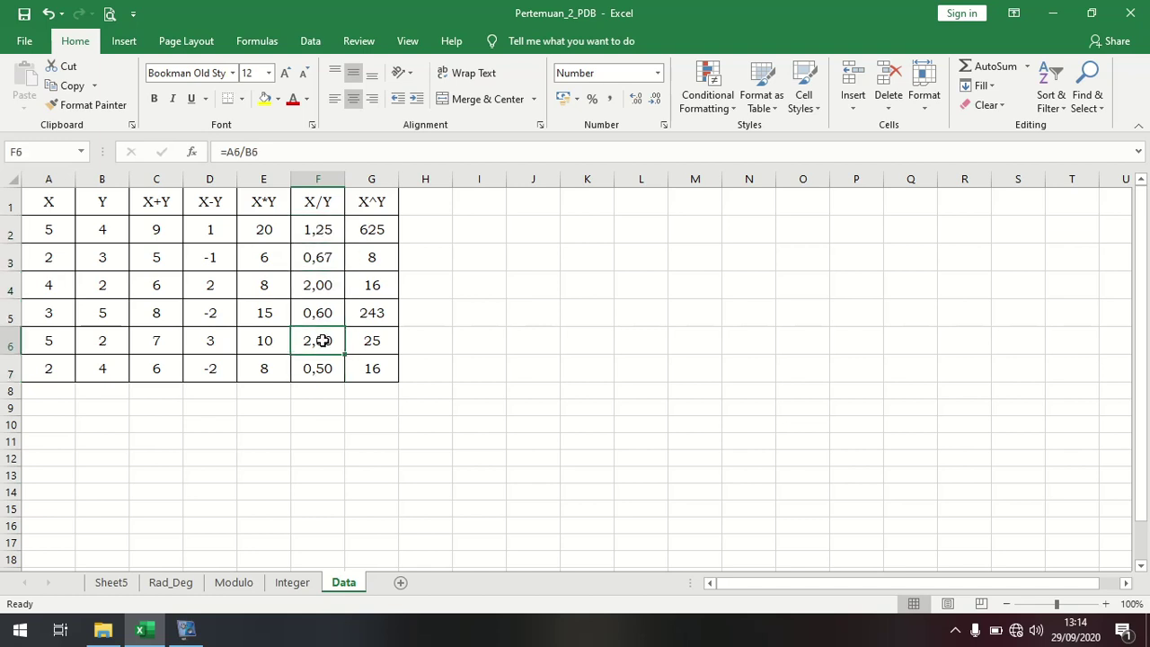
{"action": "left_click", "coordinate": [323, 363]}
{"action": "left_click", "coordinate": [321, 230]}
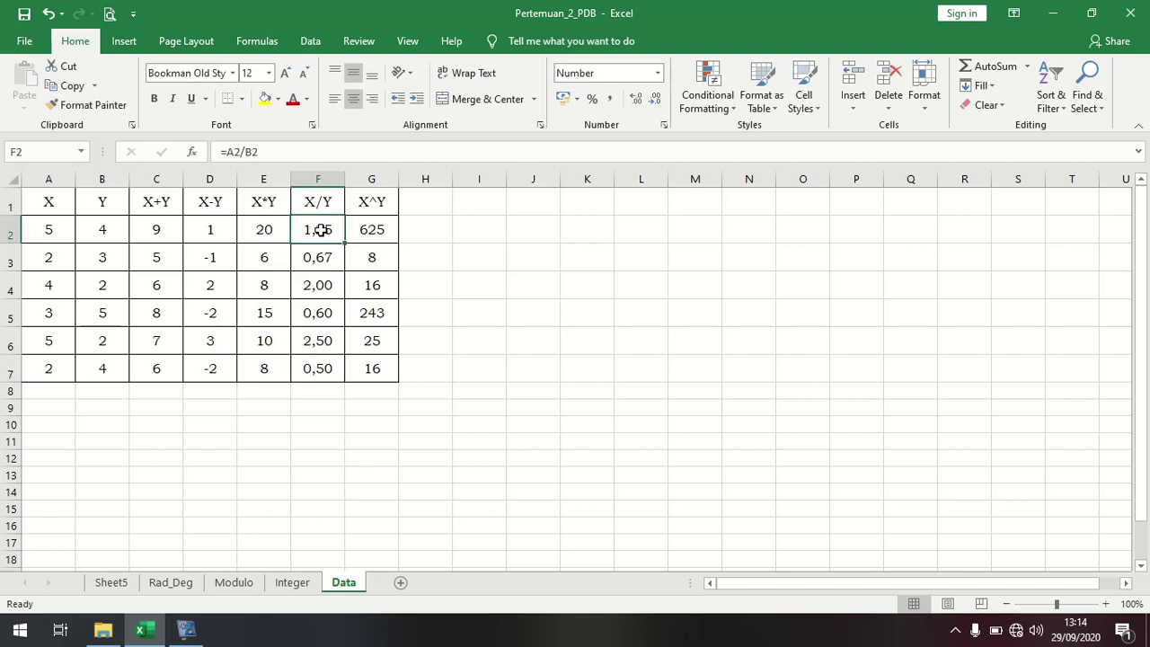
{"action": "left_click", "coordinate": [321, 257]}
{"action": "left_click", "coordinate": [323, 286]}
{"action": "left_click", "coordinate": [318, 312]}
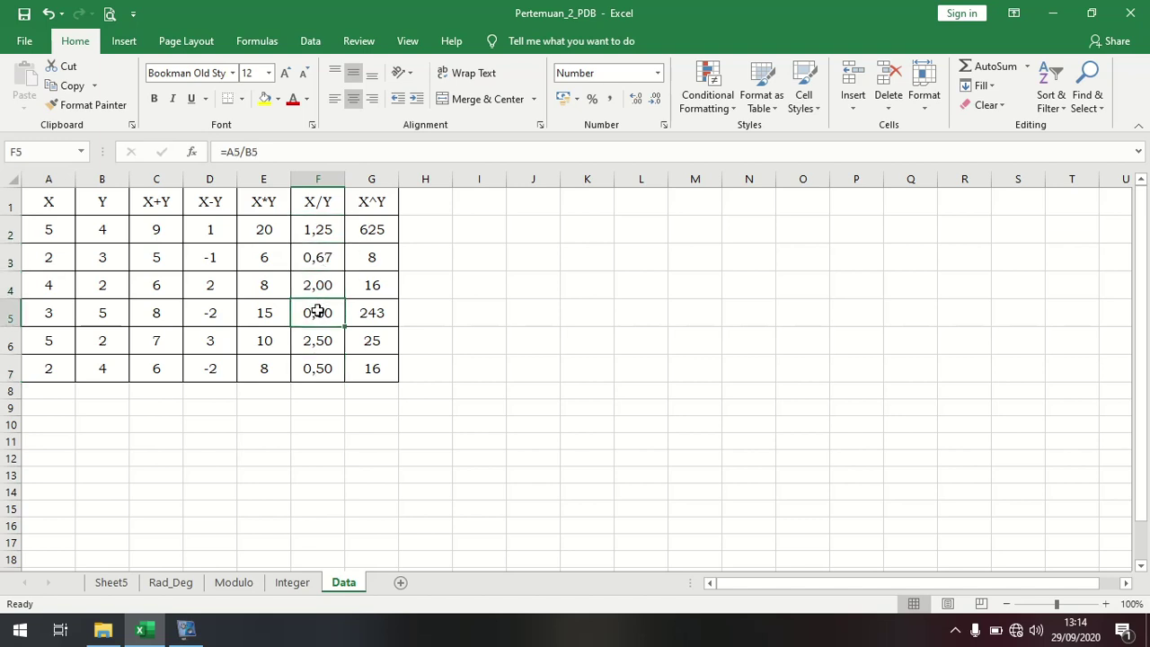
{"action": "left_click", "coordinate": [321, 340]}
{"action": "left_click", "coordinate": [320, 368]}
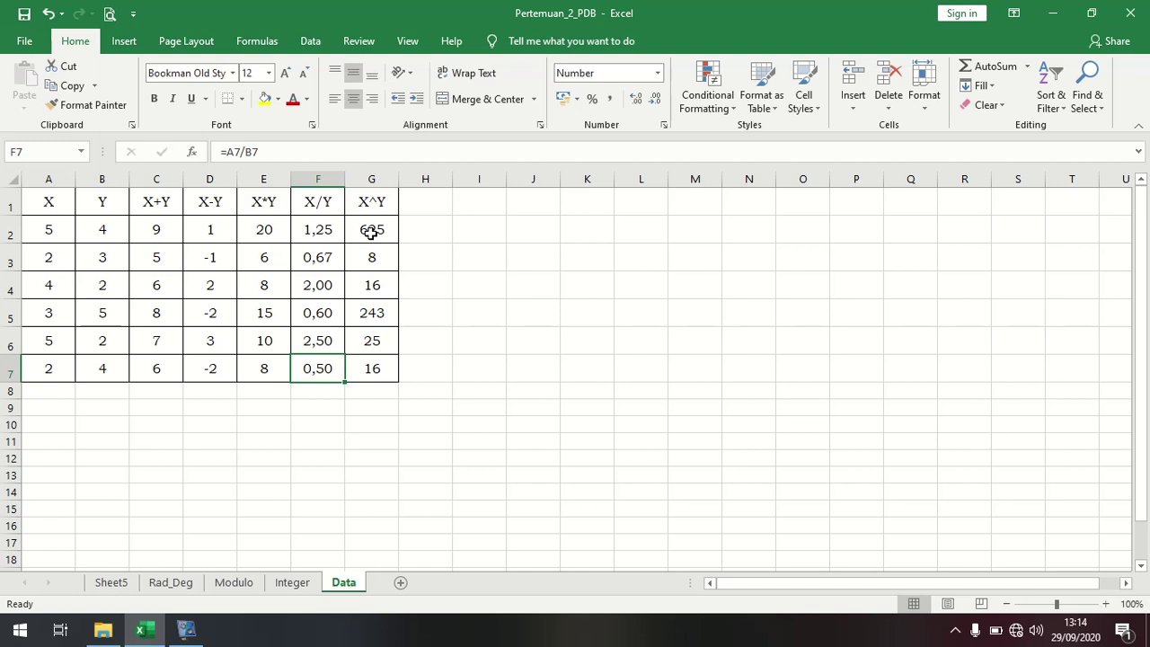
{"action": "left_click", "coordinate": [512, 303]}
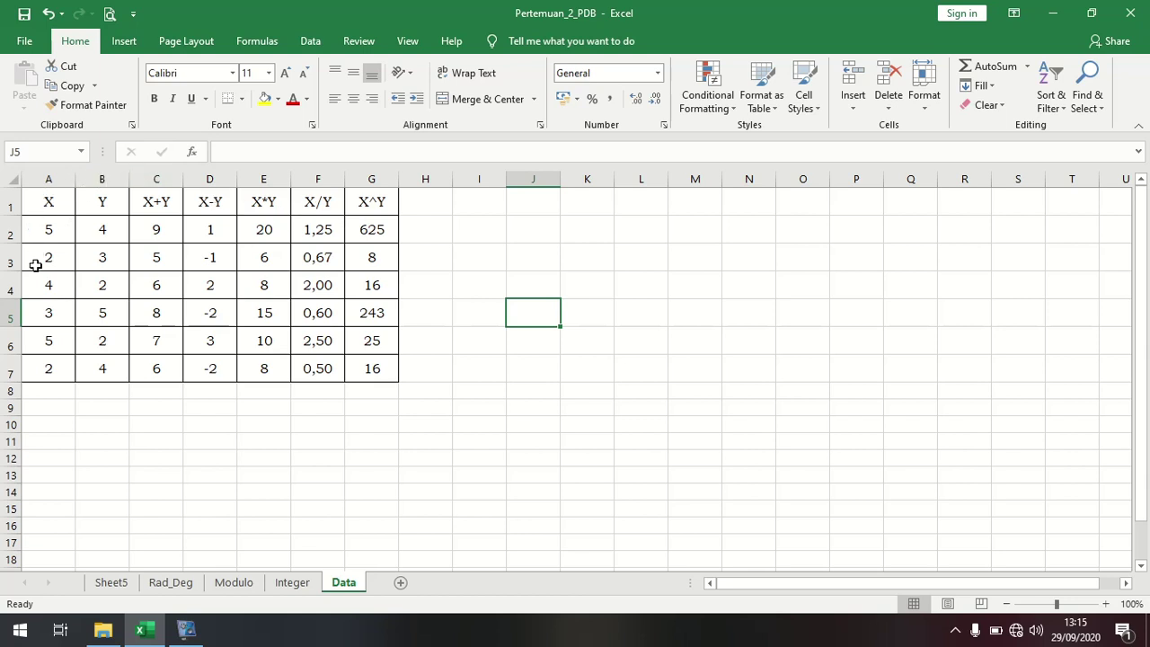
Look over the individual X and Y input values in the range A4:B7
{"action": "left_click", "coordinate": [58, 312]}
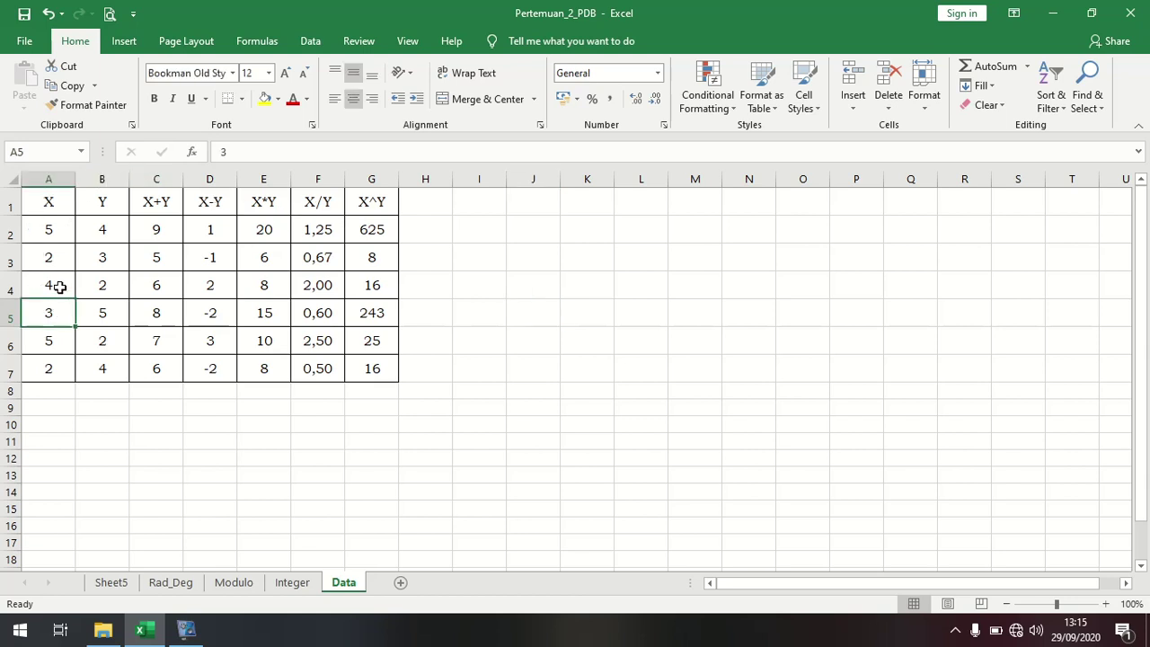
{"action": "left_click", "coordinate": [58, 286]}
{"action": "left_click", "coordinate": [102, 288]}
{"action": "left_click", "coordinate": [118, 314]}
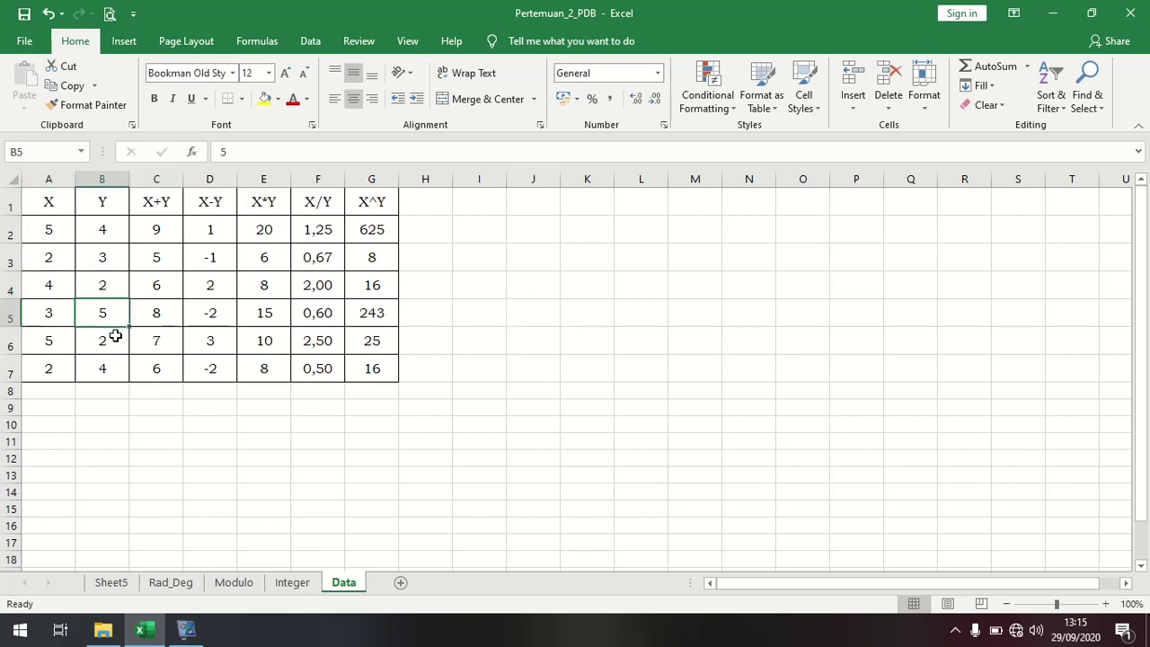
{"action": "left_click", "coordinate": [113, 335]}
{"action": "left_click", "coordinate": [66, 345]}
{"action": "left_click", "coordinate": [57, 373]}
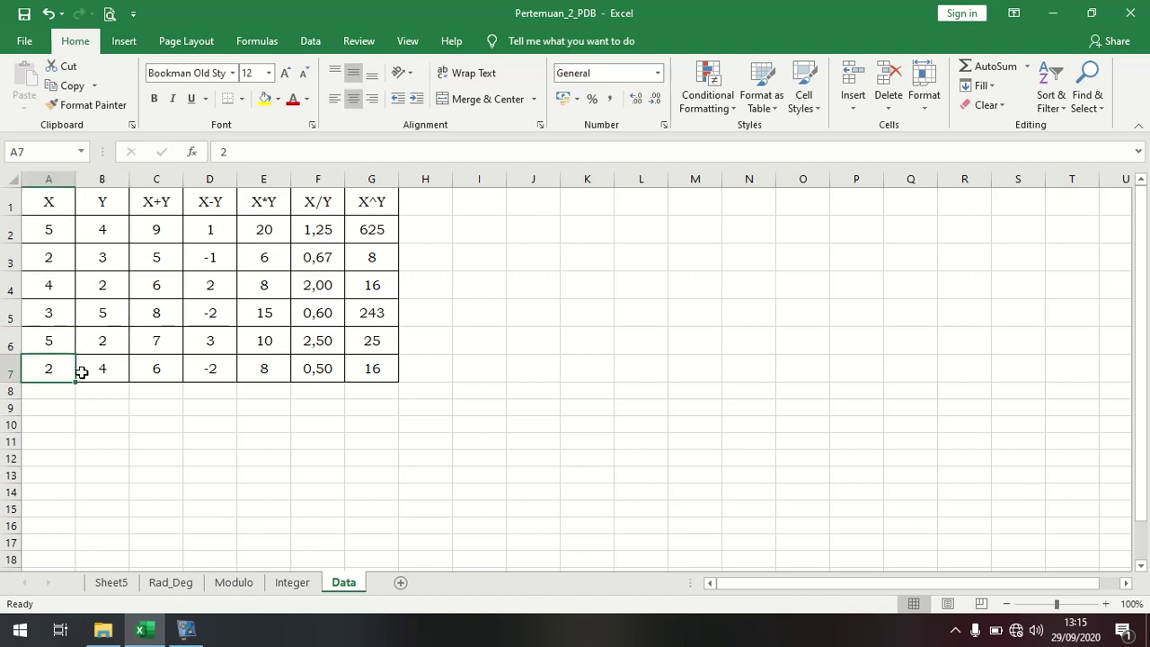
{"action": "left_click", "coordinate": [88, 366]}
{"action": "left_click", "coordinate": [98, 341]}
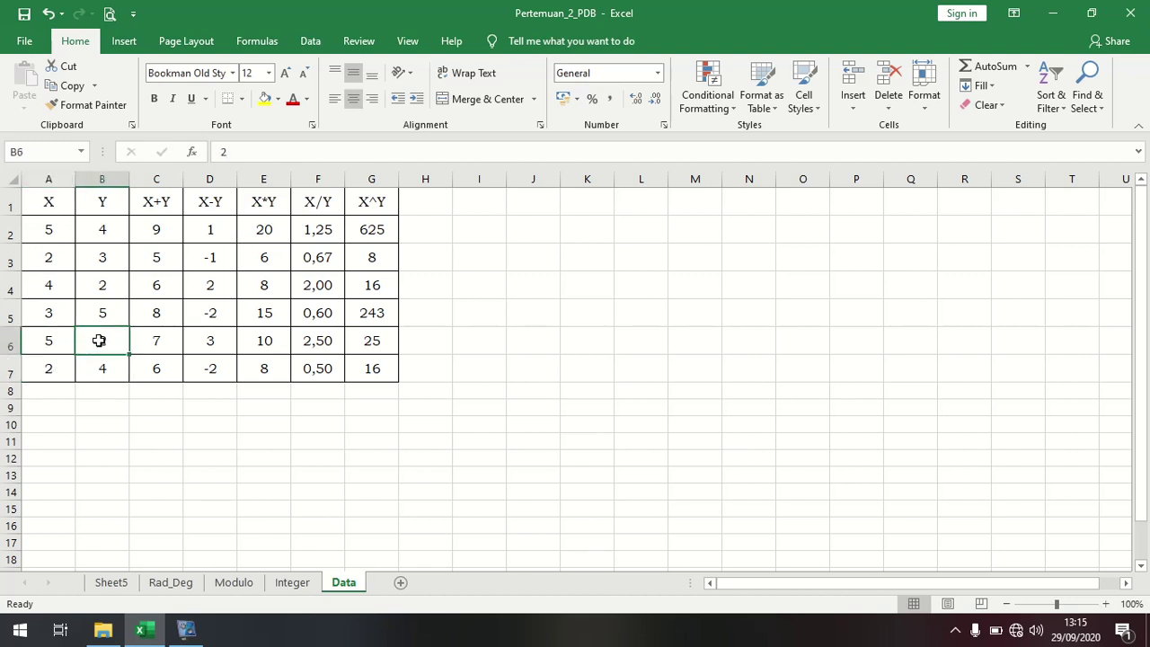
Review the X and Y input values row by row from row 6 up to row 2
{"action": "left_click", "coordinate": [51, 334]}
{"action": "left_click", "coordinate": [57, 314]}
{"action": "left_click", "coordinate": [96, 308]}
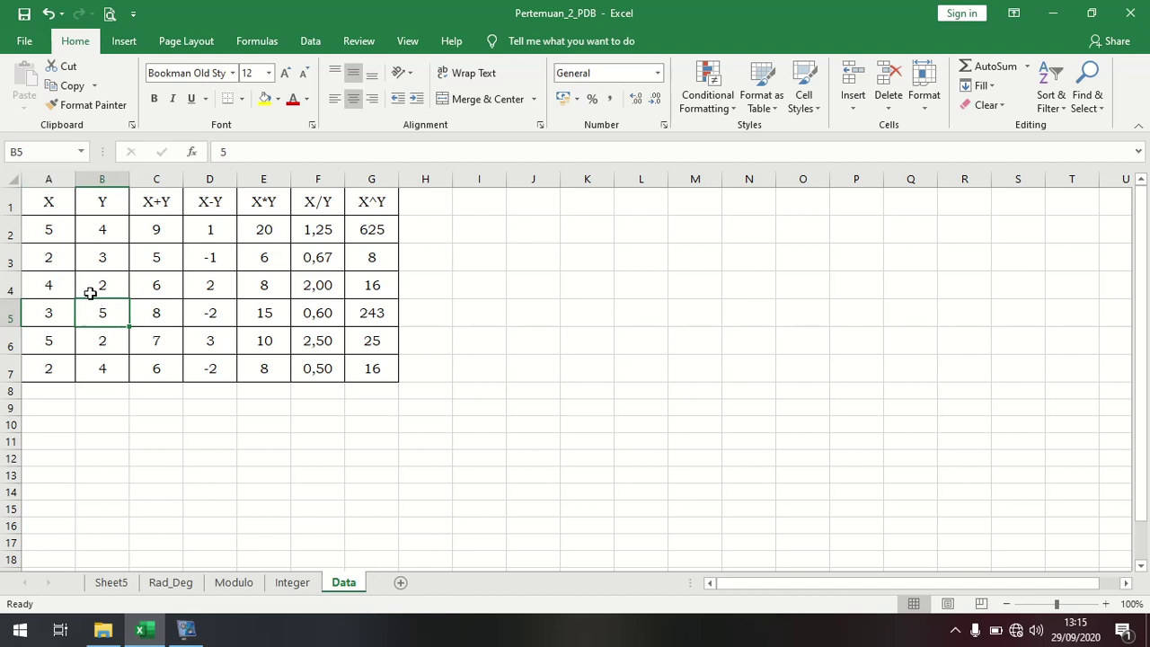
{"action": "left_click", "coordinate": [90, 288]}
{"action": "left_click", "coordinate": [56, 284]}
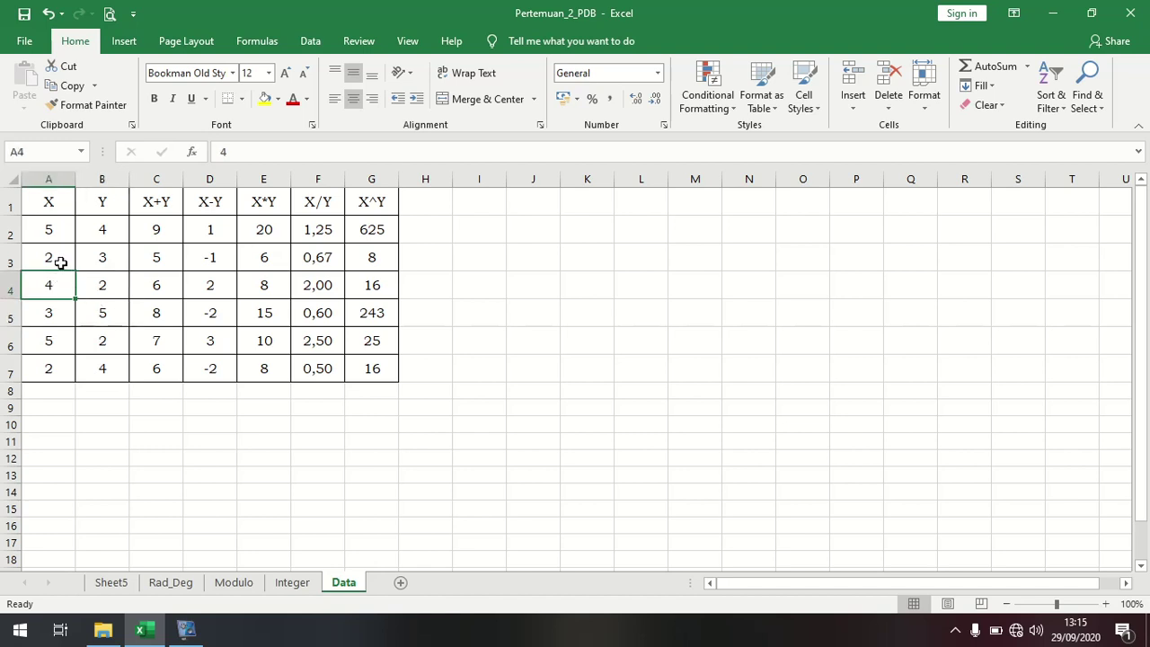
{"action": "left_click", "coordinate": [57, 255]}
{"action": "left_click", "coordinate": [87, 259]}
{"action": "left_click", "coordinate": [98, 232]}
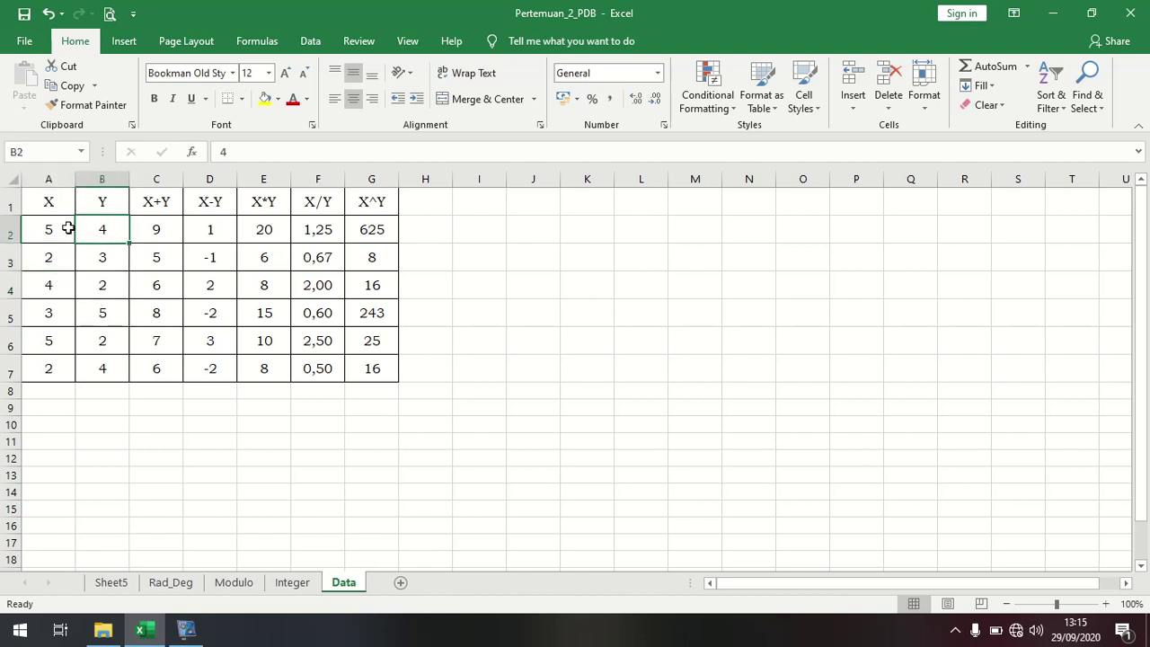
{"action": "left_click", "coordinate": [65, 228]}
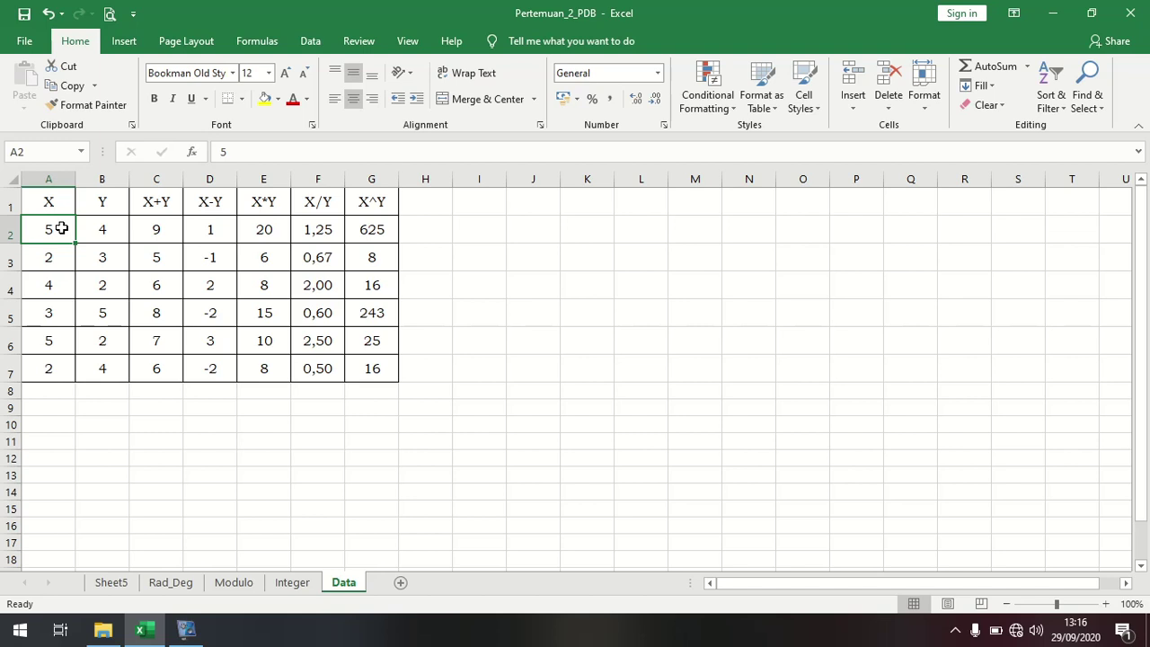
Switch to the Integer worksheet and select the empty cell G7 beside the tables
{"action": "left_click", "coordinate": [294, 584]}
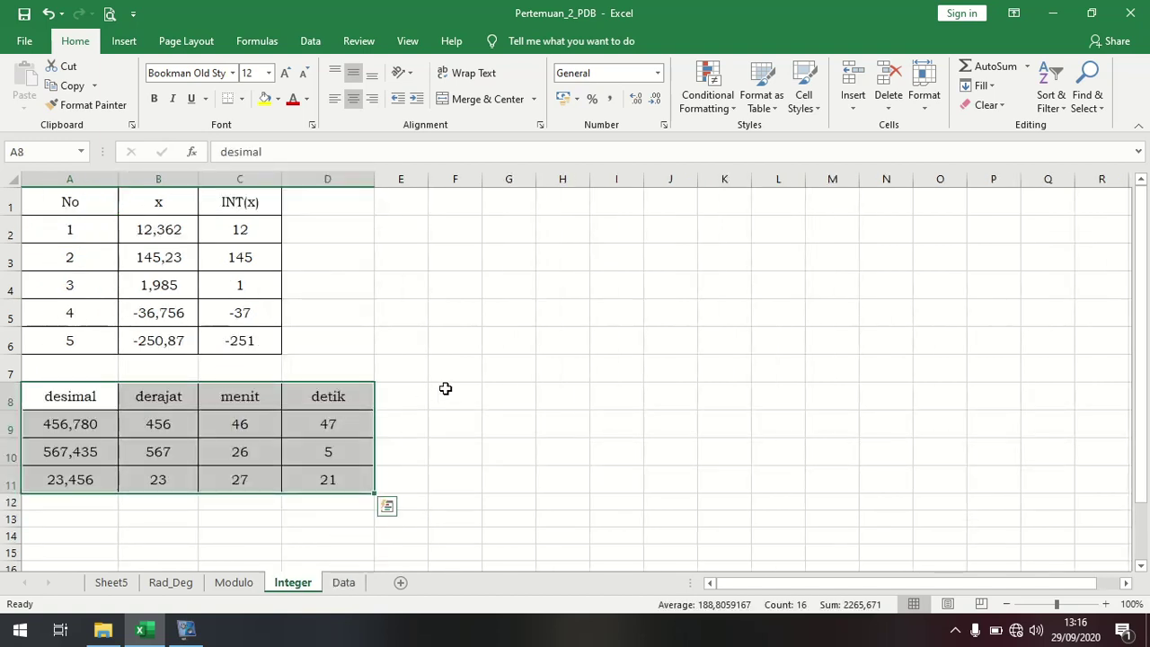
{"action": "left_click", "coordinate": [508, 361]}
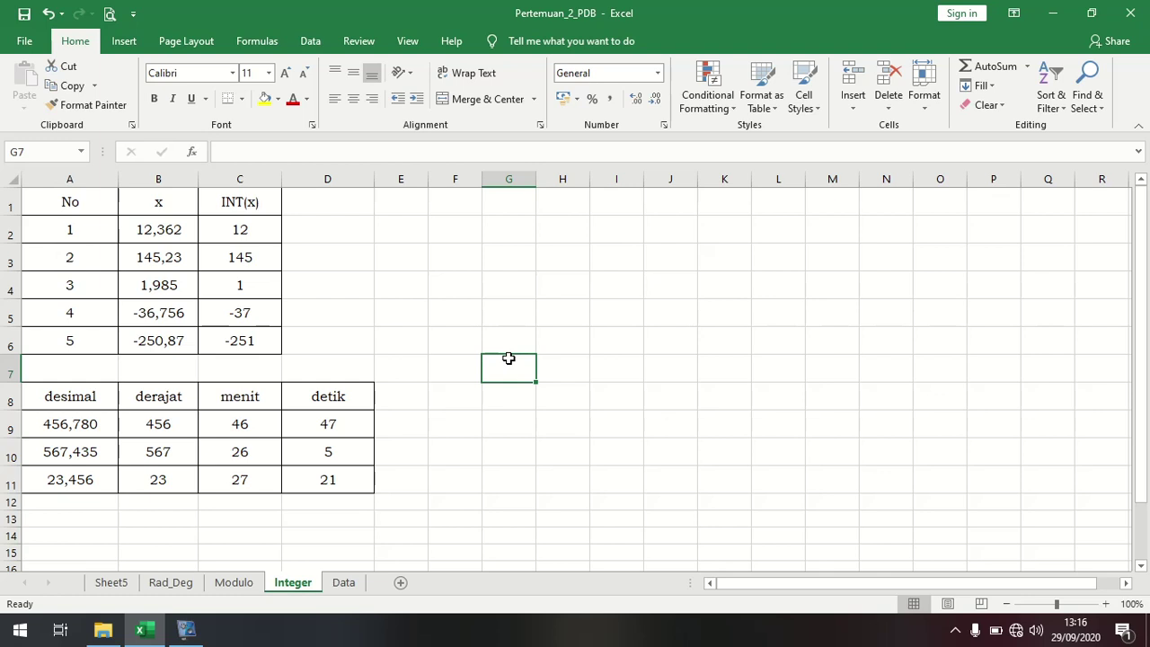
Enter the word integer in cells G7 and G8
{"action": "type", "text": "intege"}
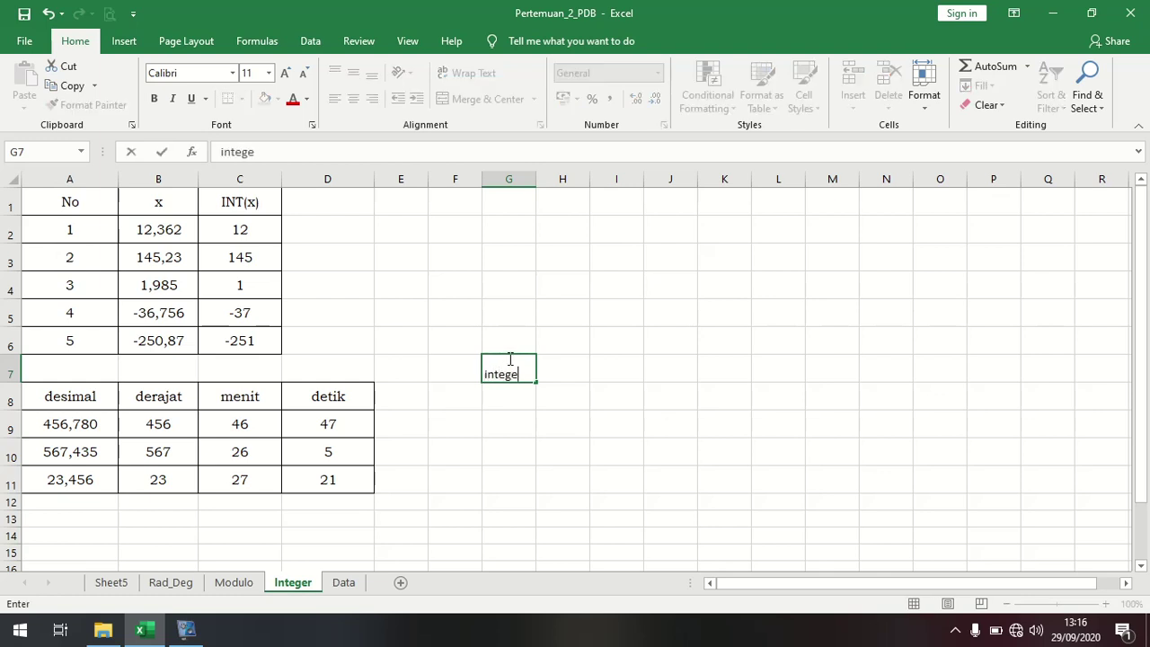
{"action": "type", "text": "r"}
{"action": "key", "text": "Return"}
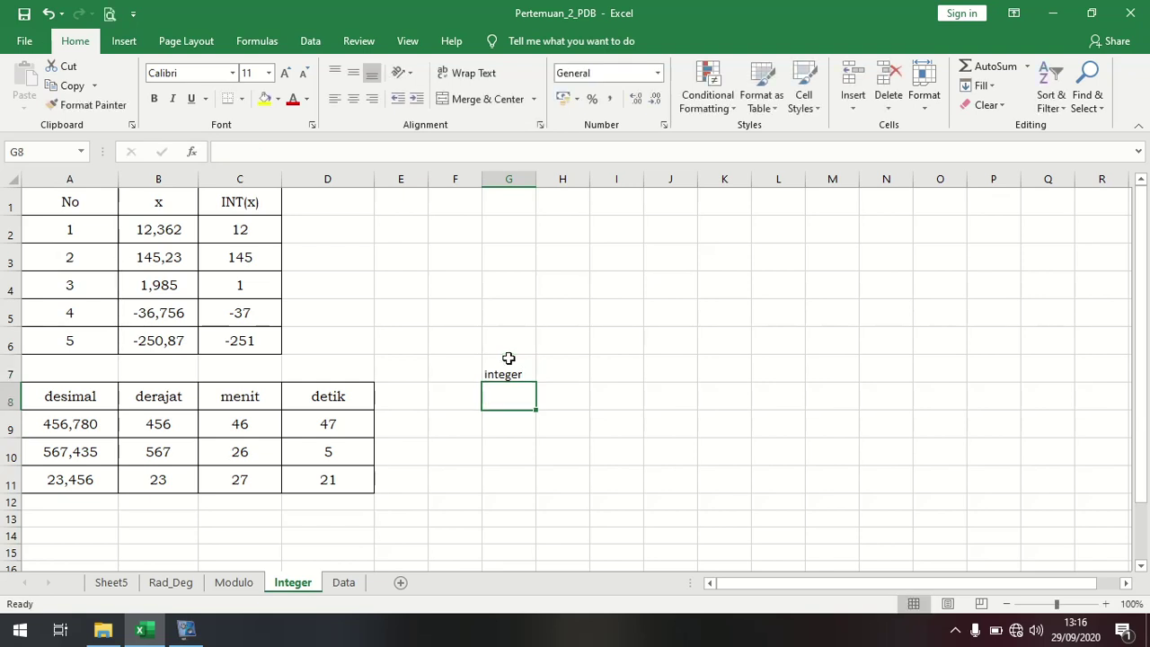
{"action": "type", "text": "int"}
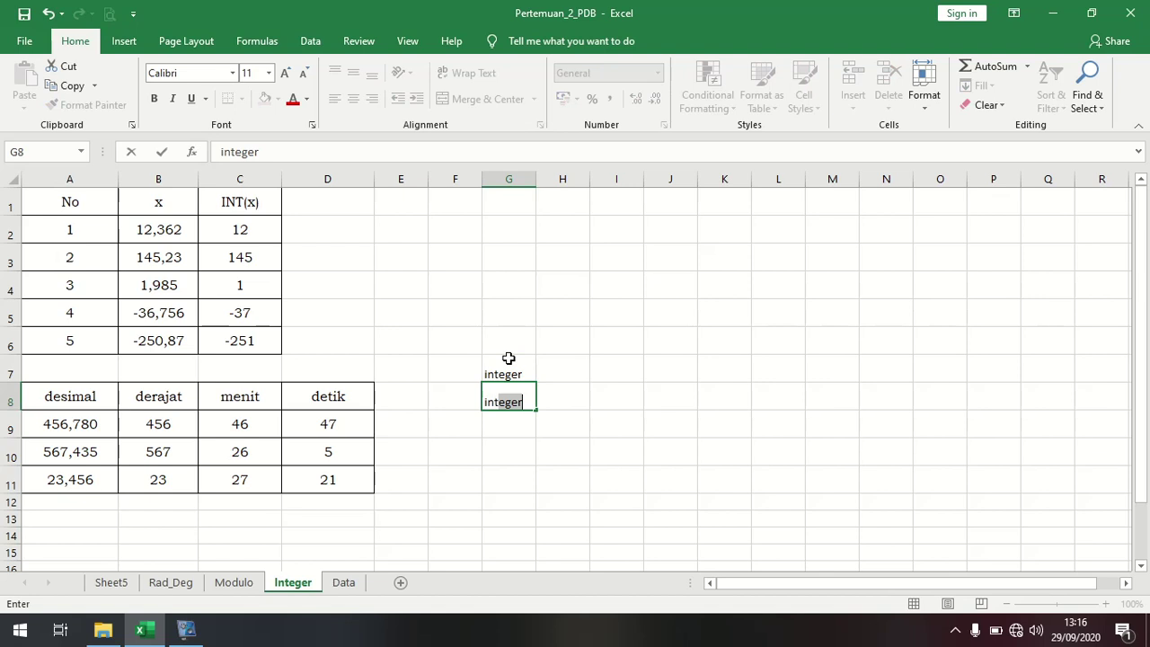
{"action": "key", "text": "Return"}
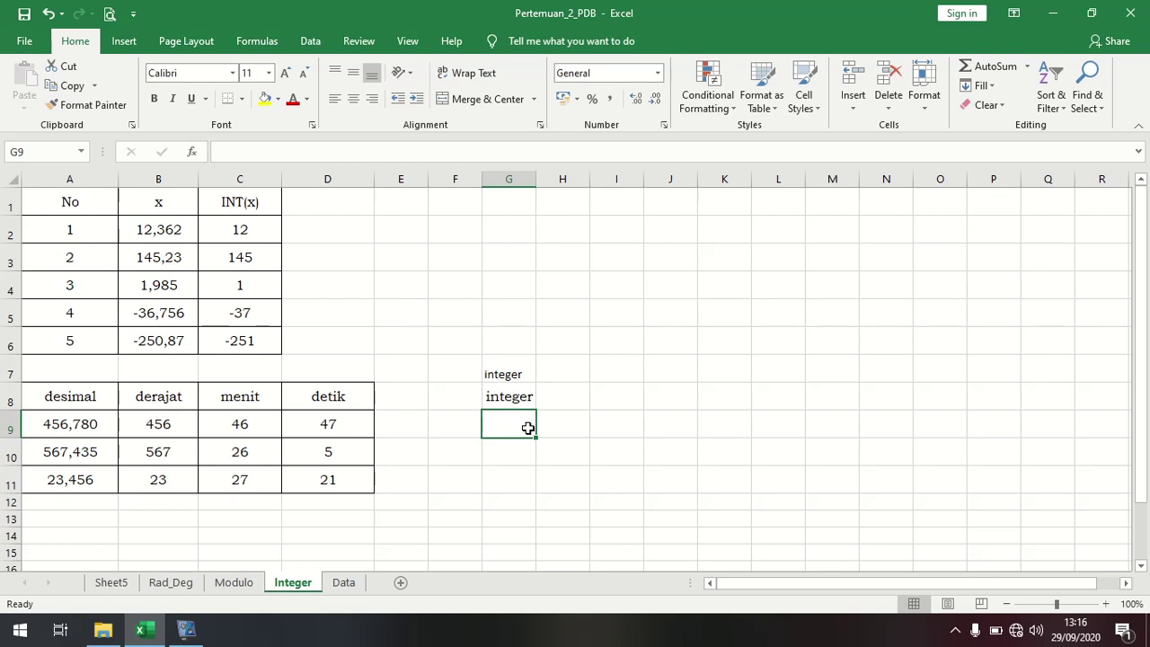
Delete the scratch text from G7:G8
{"action": "left_click", "coordinate": [233, 199]}
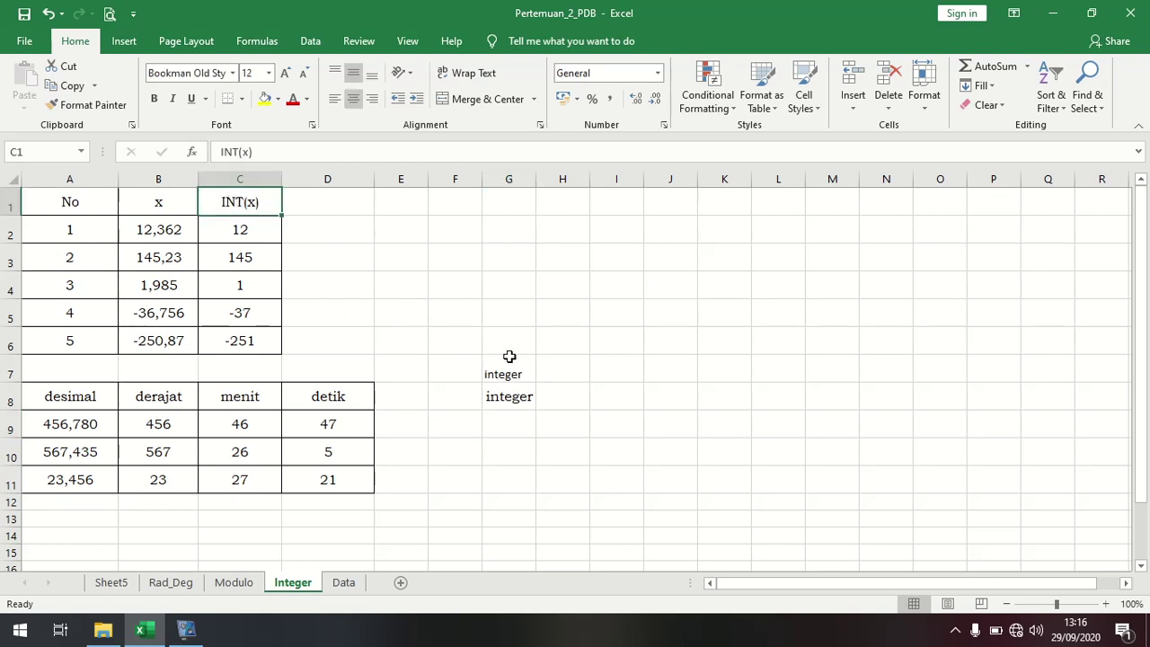
{"action": "left_click_drag", "start_coordinate": [521, 376], "coordinate": [527, 392]}
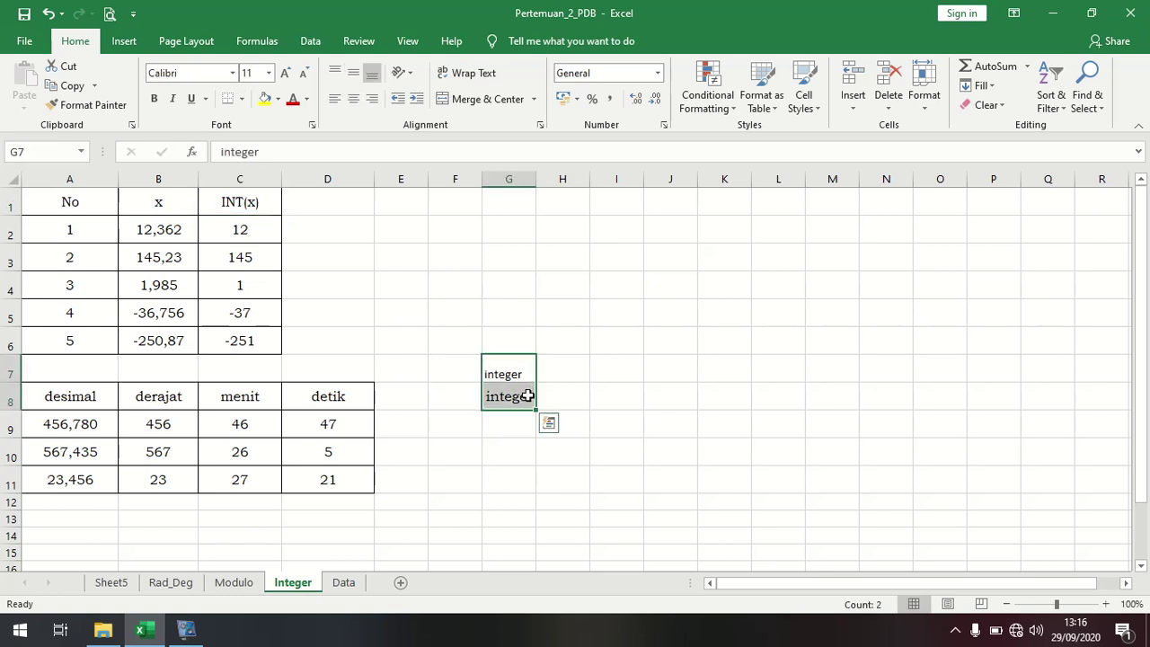
{"action": "key", "text": "Delete"}
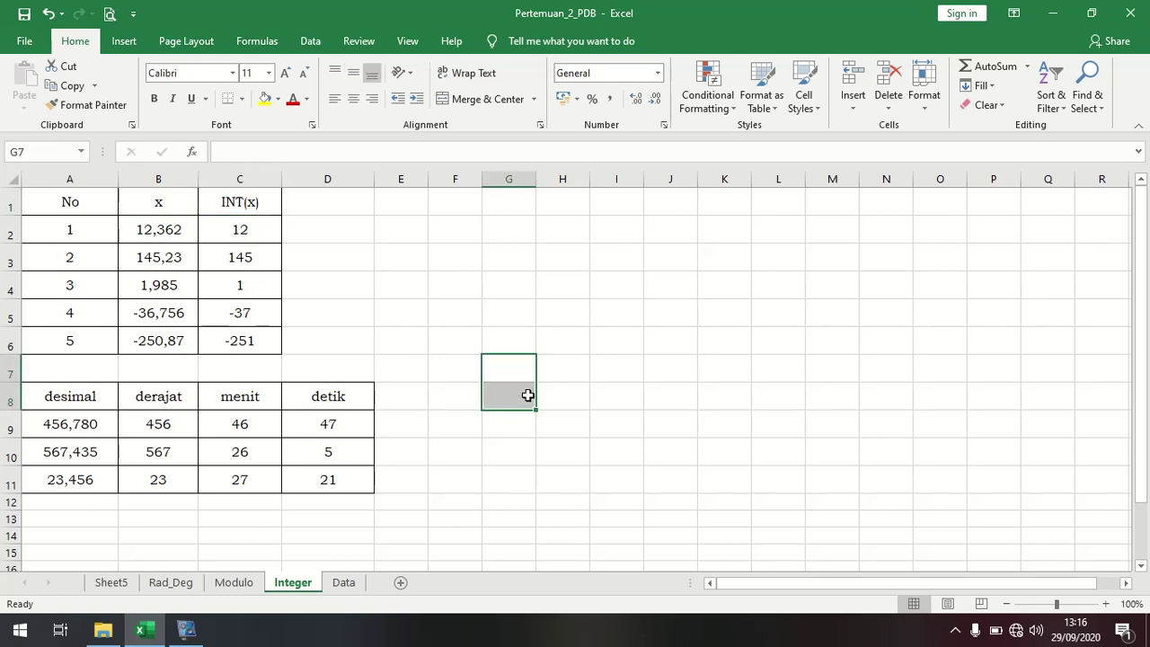
Look over the INT(x) header and the row numbers in the No column, A1:A6
{"action": "left_click", "coordinate": [258, 209]}
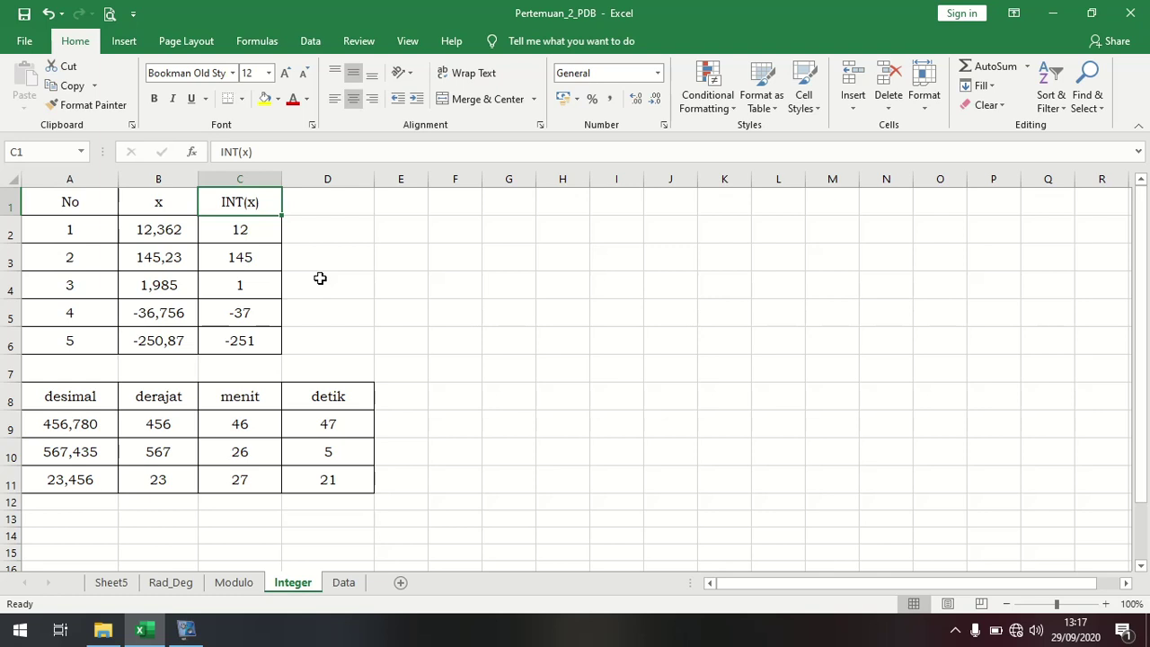
{"action": "left_click", "coordinate": [65, 231]}
{"action": "left_click", "coordinate": [86, 264]}
{"action": "left_click", "coordinate": [72, 203]}
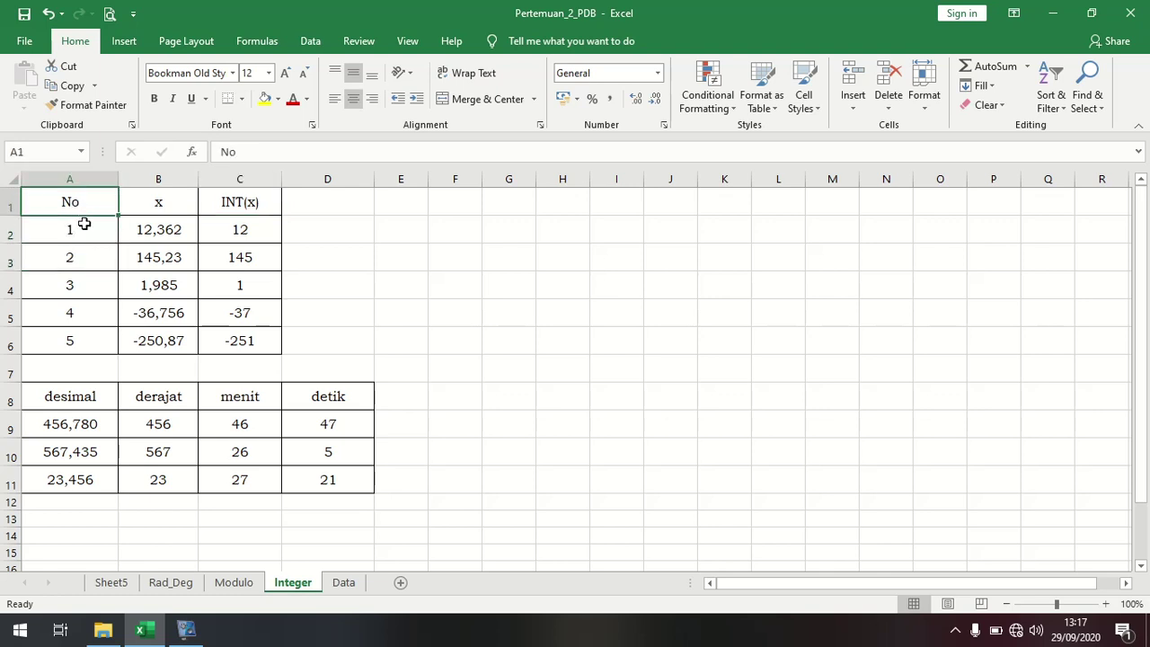
{"action": "left_click", "coordinate": [86, 229]}
{"action": "left_click", "coordinate": [95, 256]}
{"action": "left_click", "coordinate": [90, 293]}
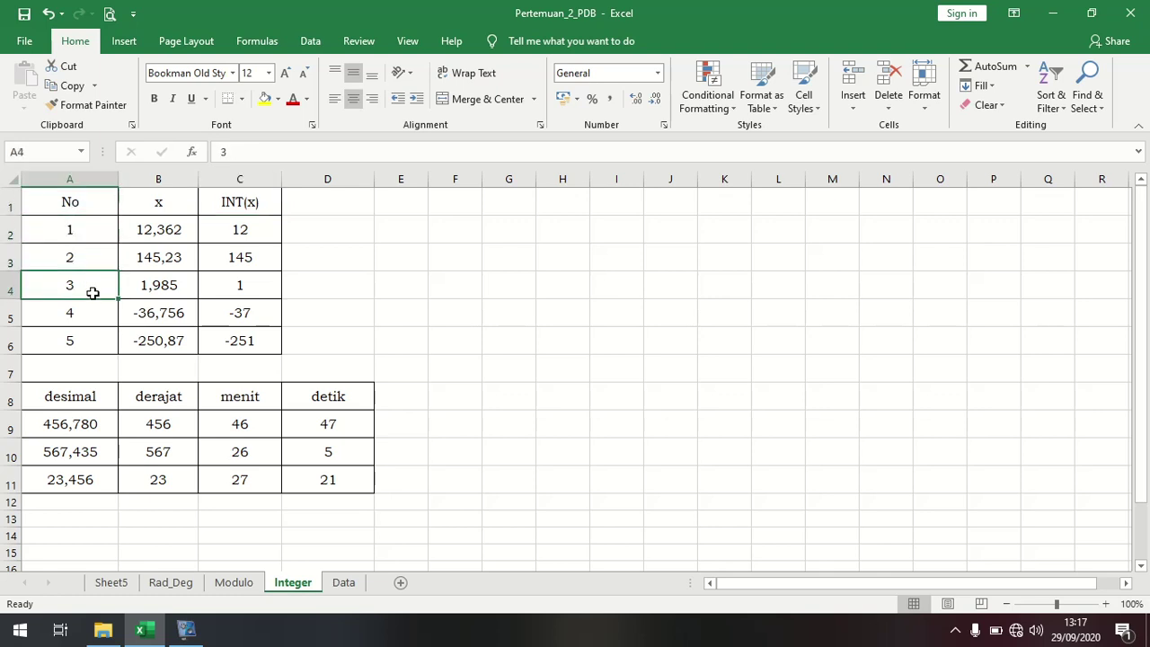
{"action": "left_click", "coordinate": [89, 314]}
{"action": "left_click", "coordinate": [88, 340]}
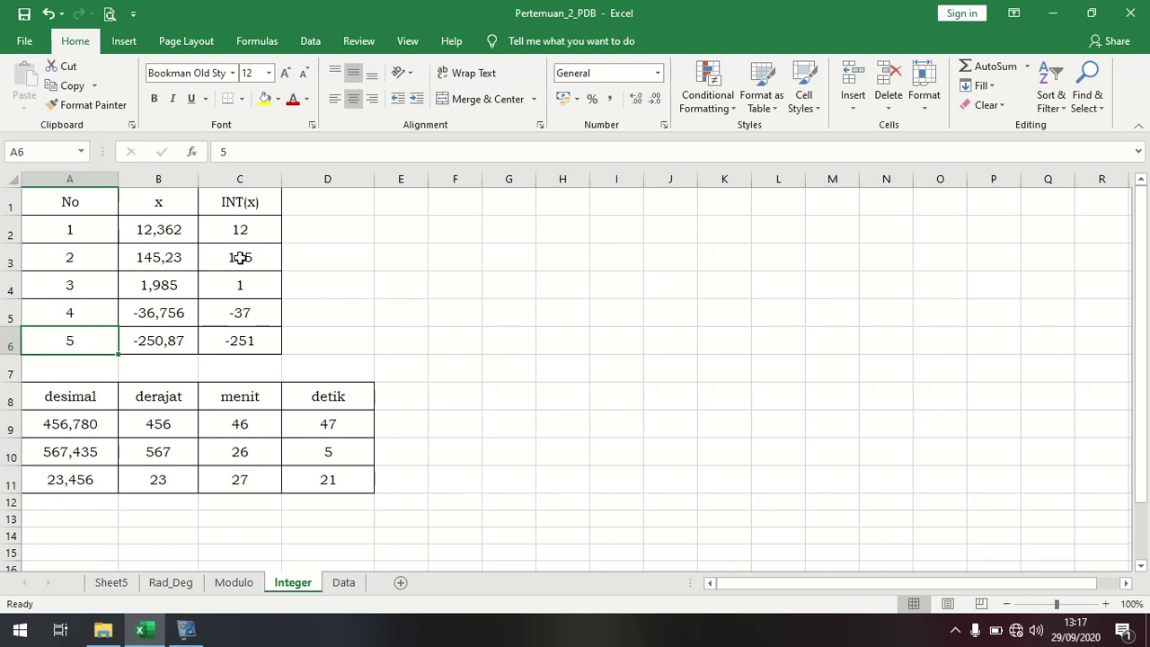
Examine the positive and negative decimal x values in B2:B6 one by one
{"action": "left_click", "coordinate": [157, 230]}
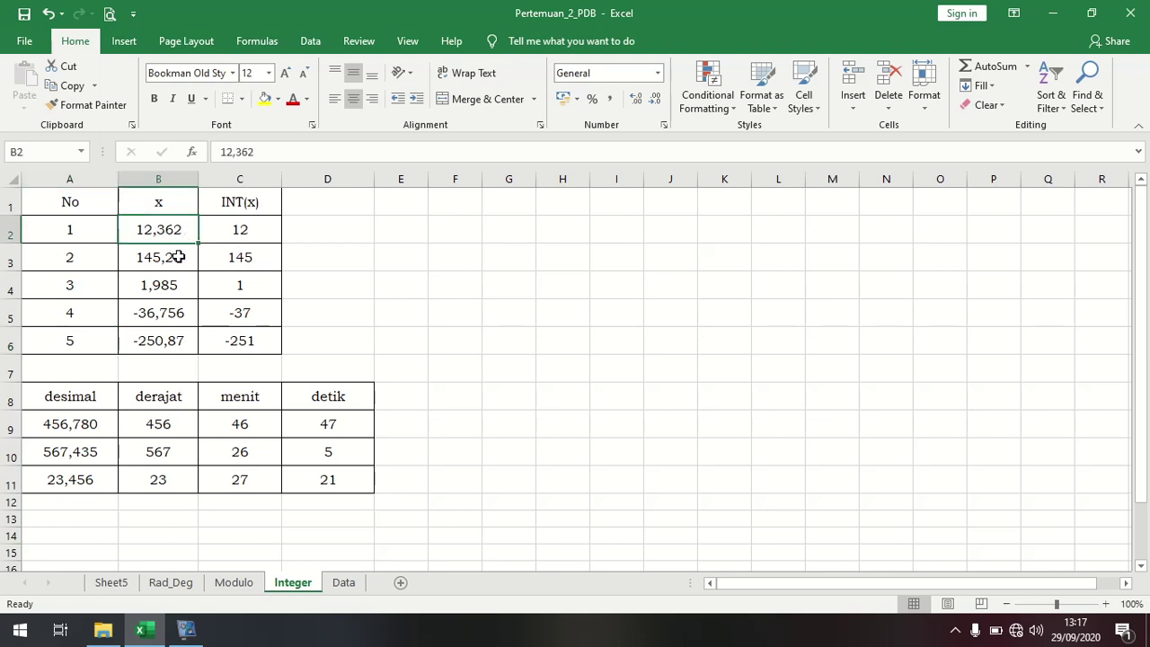
{"action": "left_click", "coordinate": [177, 258]}
{"action": "left_click", "coordinate": [165, 232]}
{"action": "left_click", "coordinate": [170, 260]}
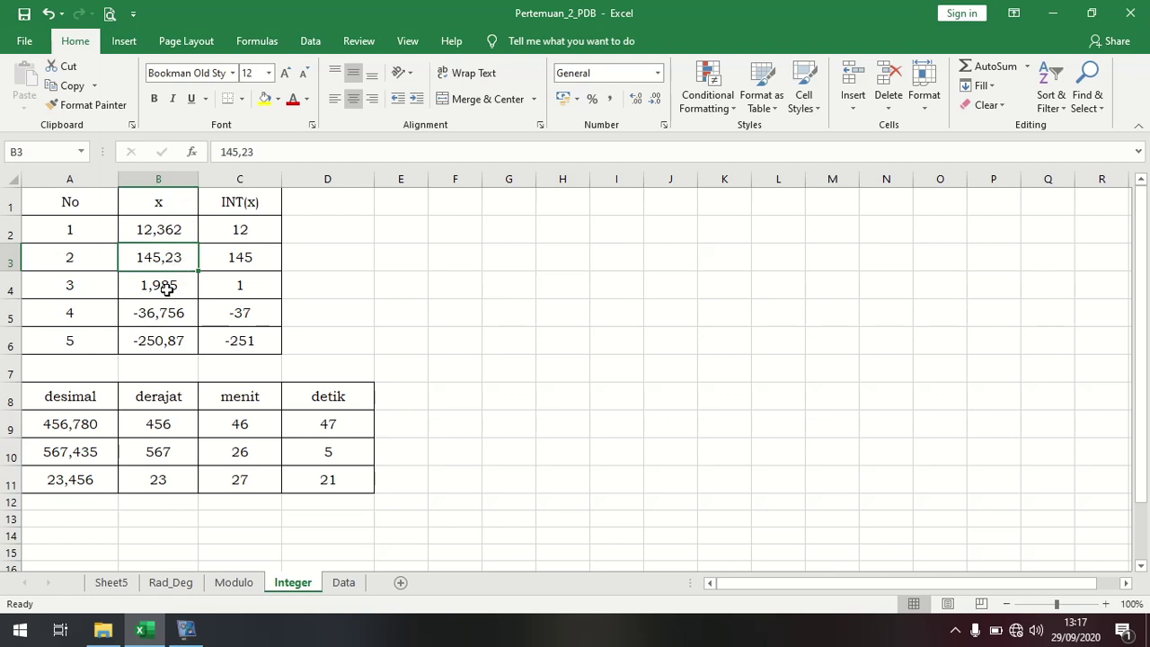
{"action": "left_click", "coordinate": [167, 290]}
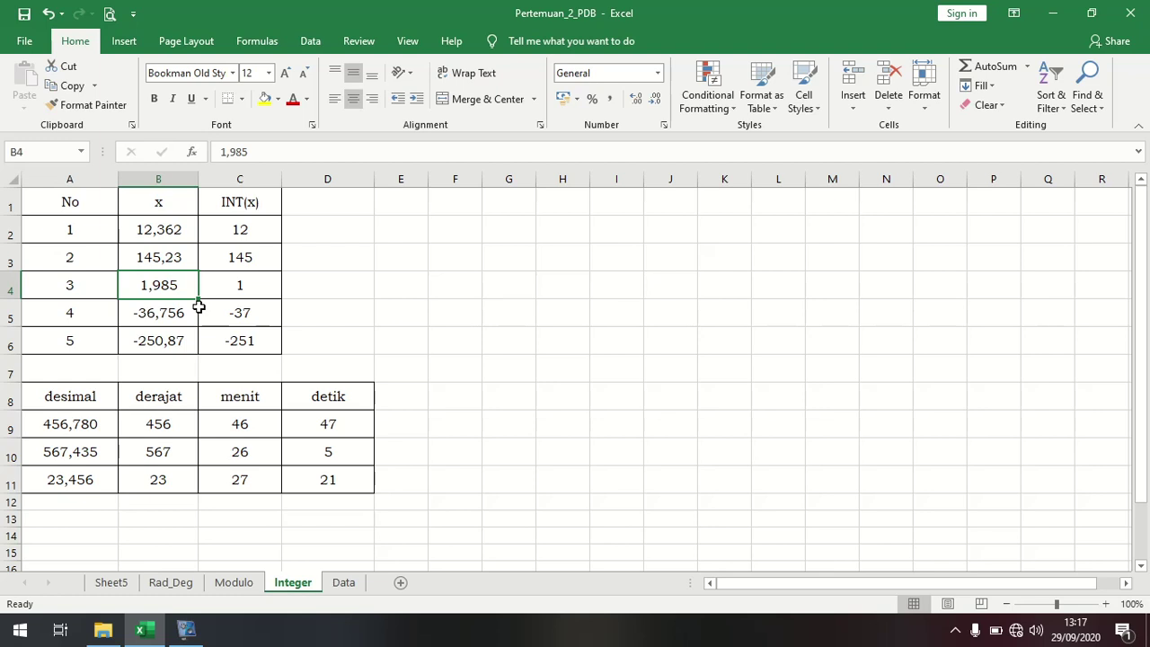
{"action": "left_click", "coordinate": [171, 320]}
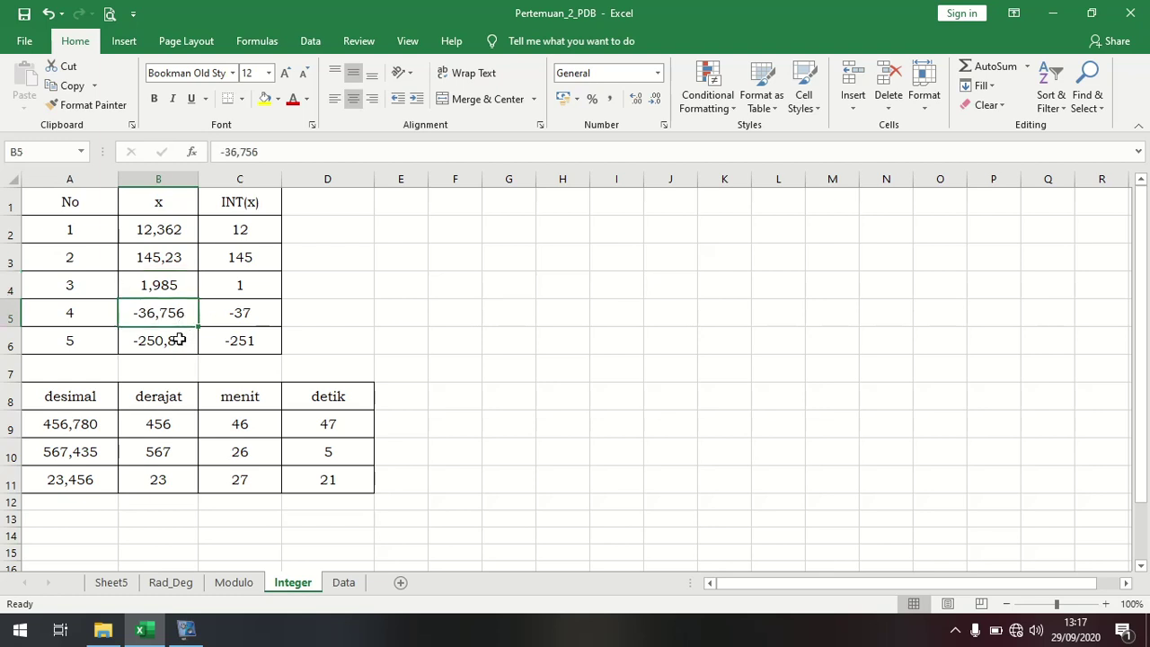
{"action": "left_click", "coordinate": [177, 337]}
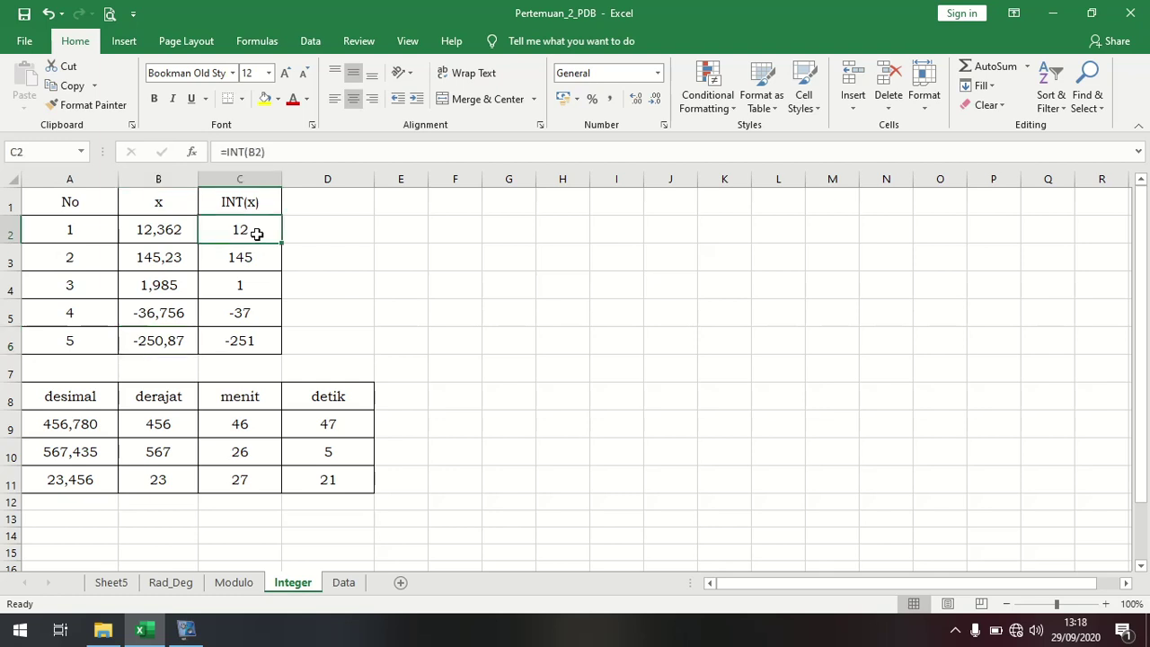
Clear the existing INT formula from cell C2, leaving the rest of the INT(x) column in place
{"action": "double_click", "coordinate": [257, 232]}
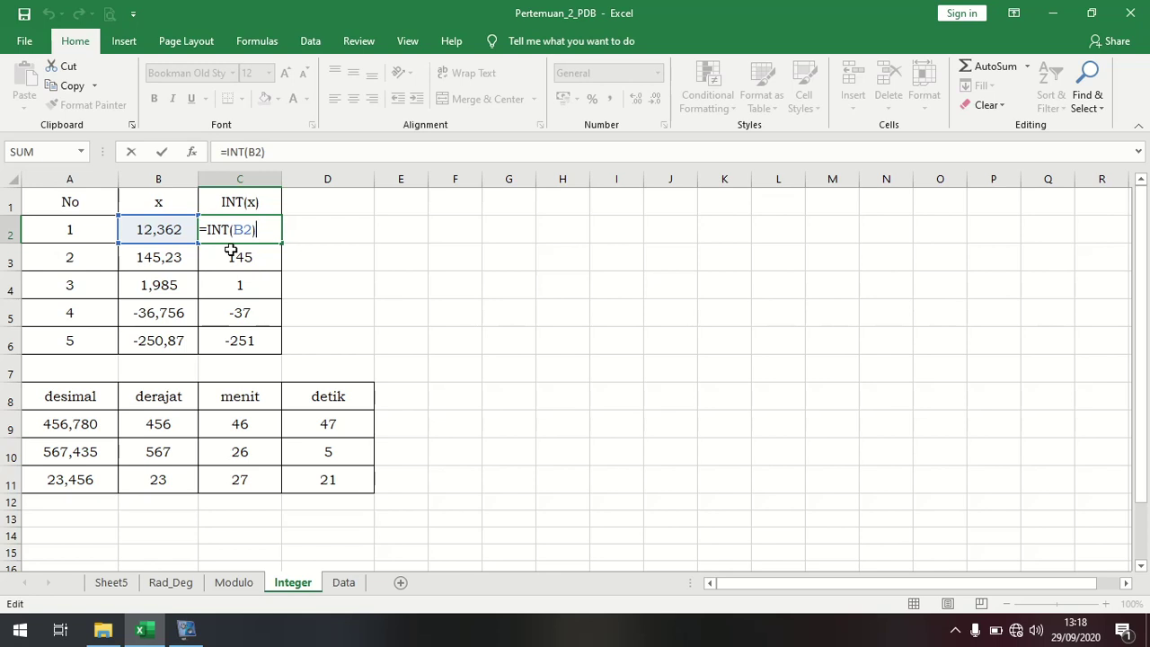
{"action": "key", "text": "BackSpace"}
{"action": "key", "text": "BackSpace"}
{"action": "key", "text": "BackSpace"}
{"action": "key", "text": "BackSpace"}
{"action": "key", "text": "BackSpace"}
{"action": "key", "text": "BackSpace"}
{"action": "key", "text": "BackSpace"}
{"action": "key", "text": "BackSpace"}
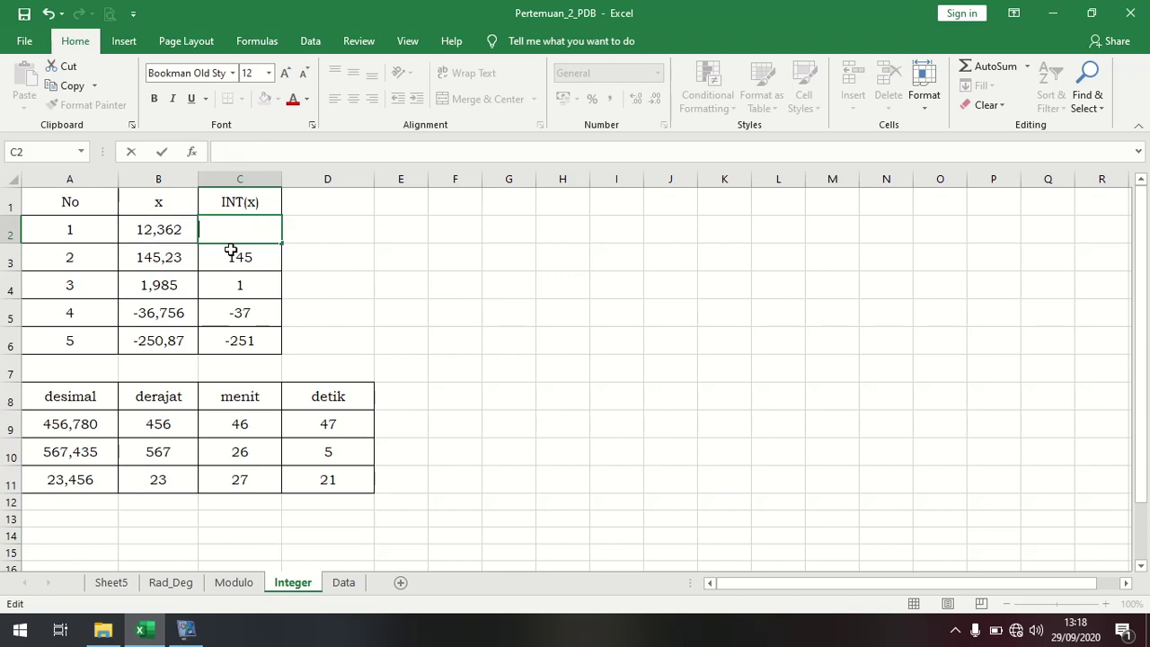
{"action": "key", "text": "Return"}
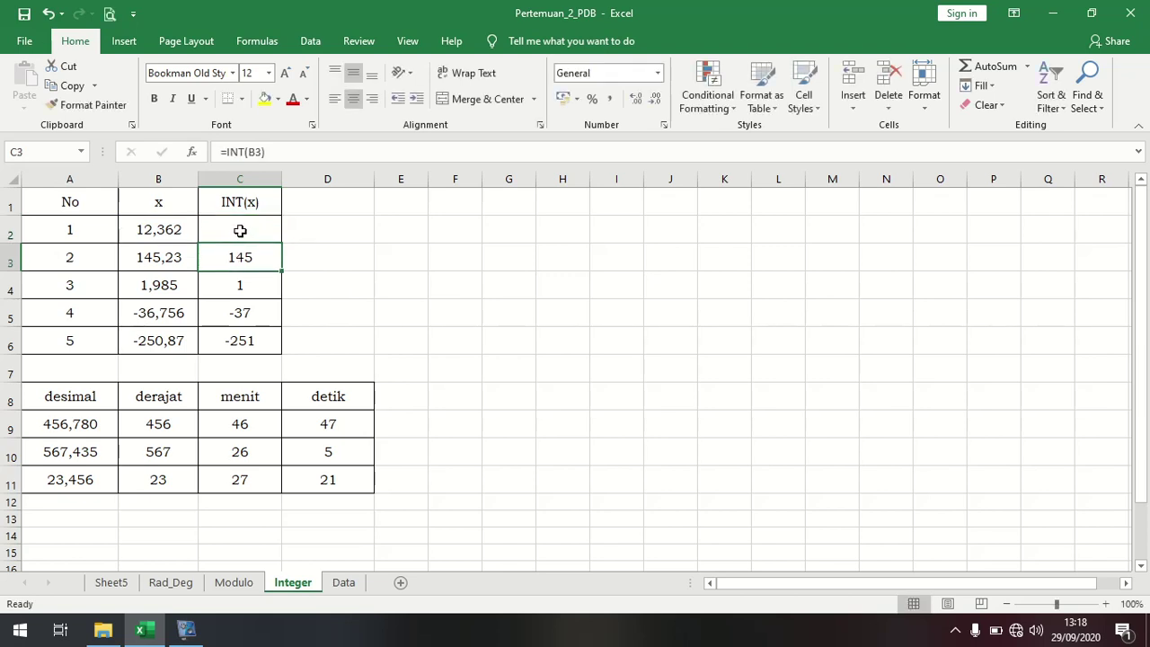
Enter the formula =INT(B2) in C2, referencing the x value in the same row
{"action": "left_click", "coordinate": [240, 232]}
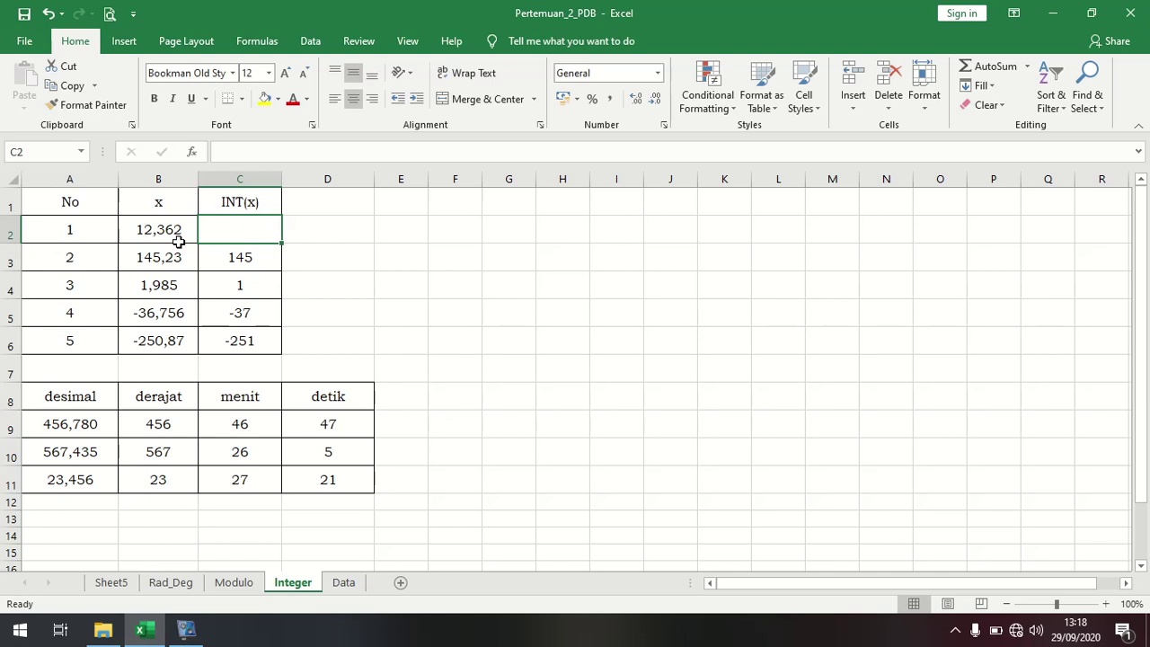
{"action": "type", "text": "="}
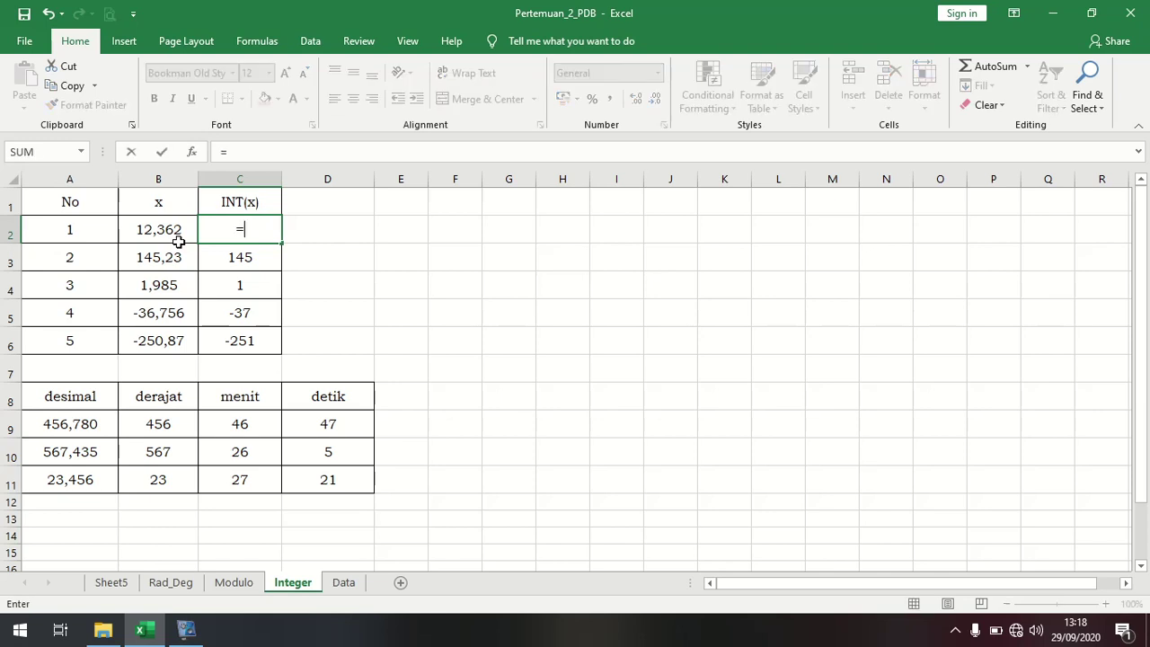
{"action": "type", "text": "i"}
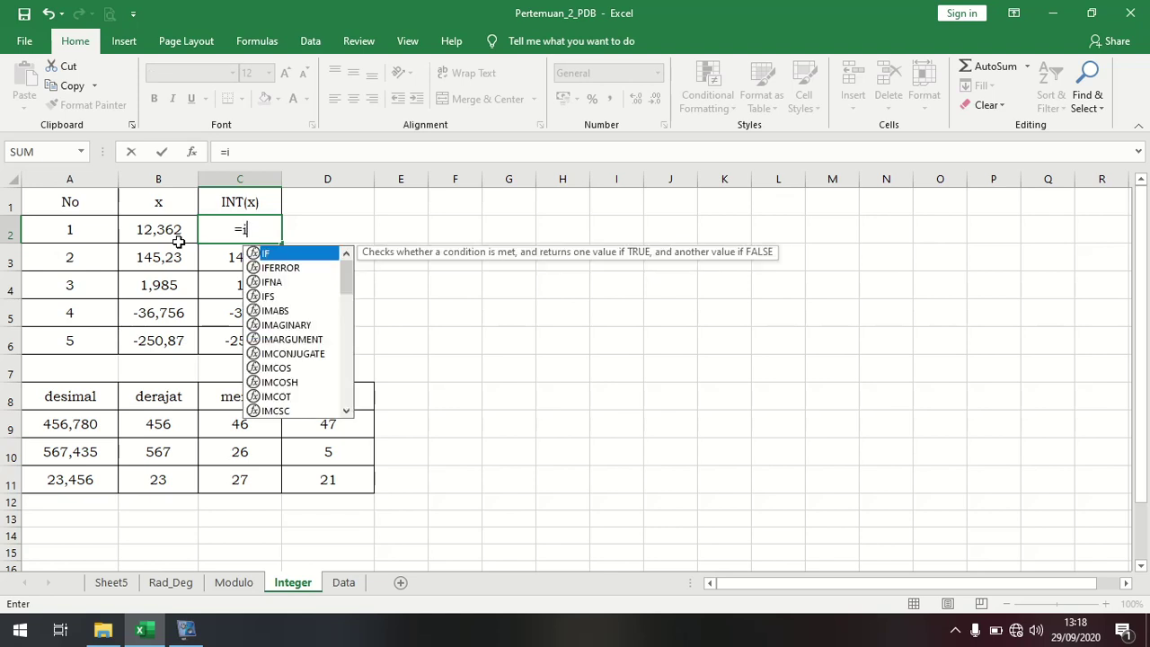
{"action": "type", "text": "nt"}
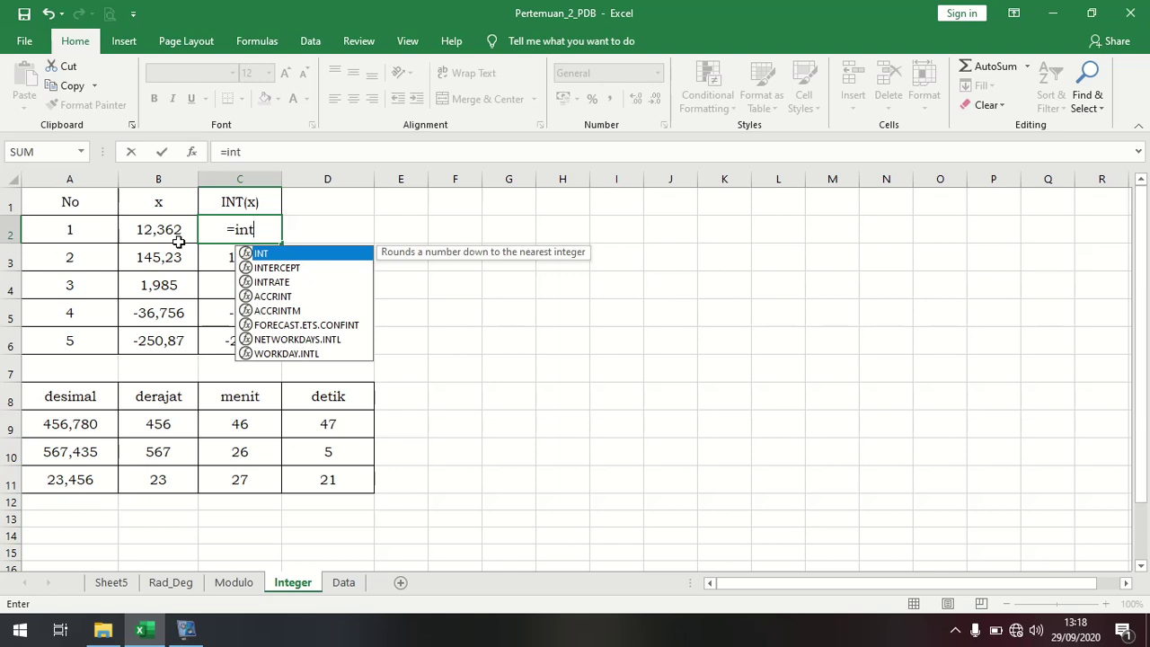
{"action": "type", "text": "("}
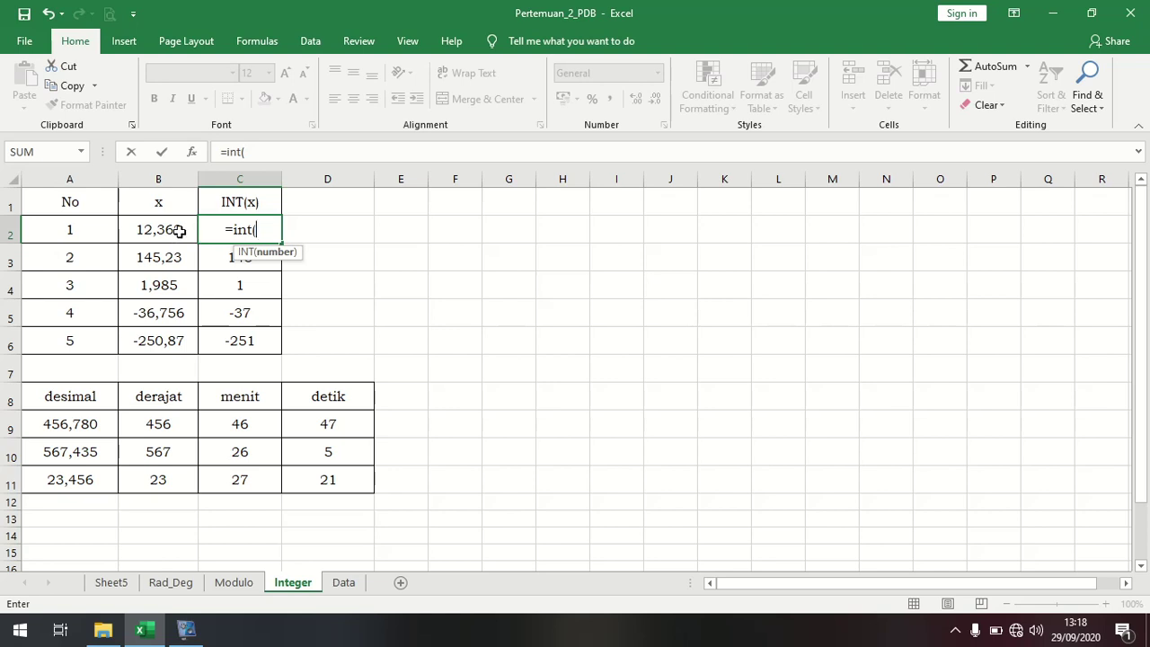
{"action": "left_click", "coordinate": [180, 231]}
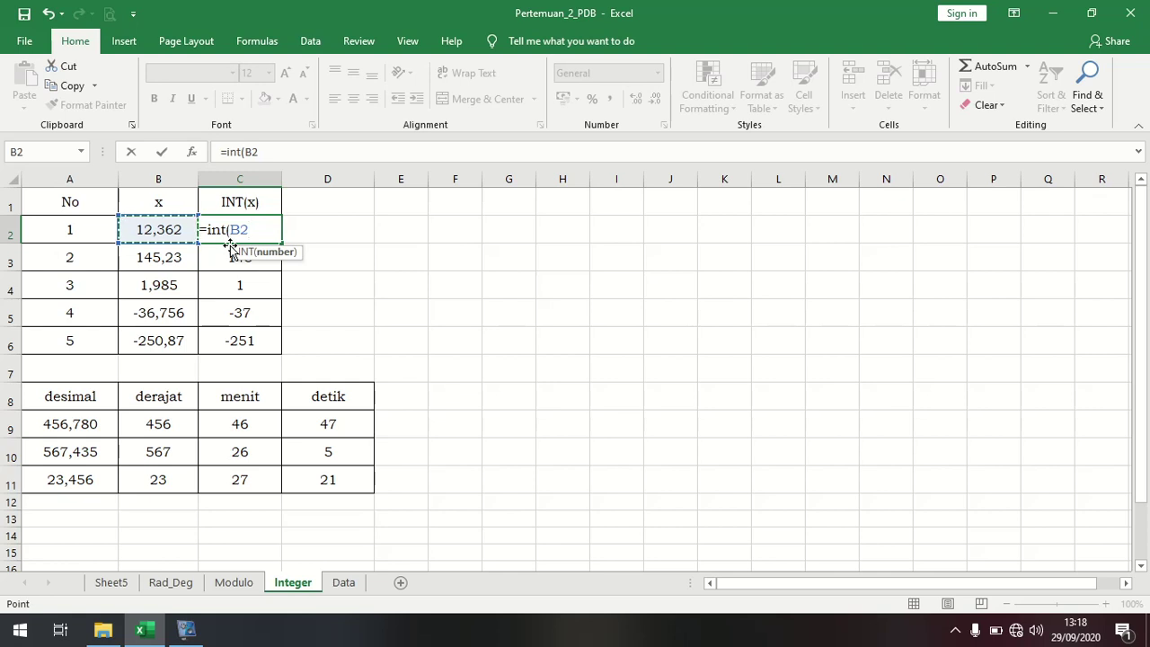
{"action": "type", "text": ")"}
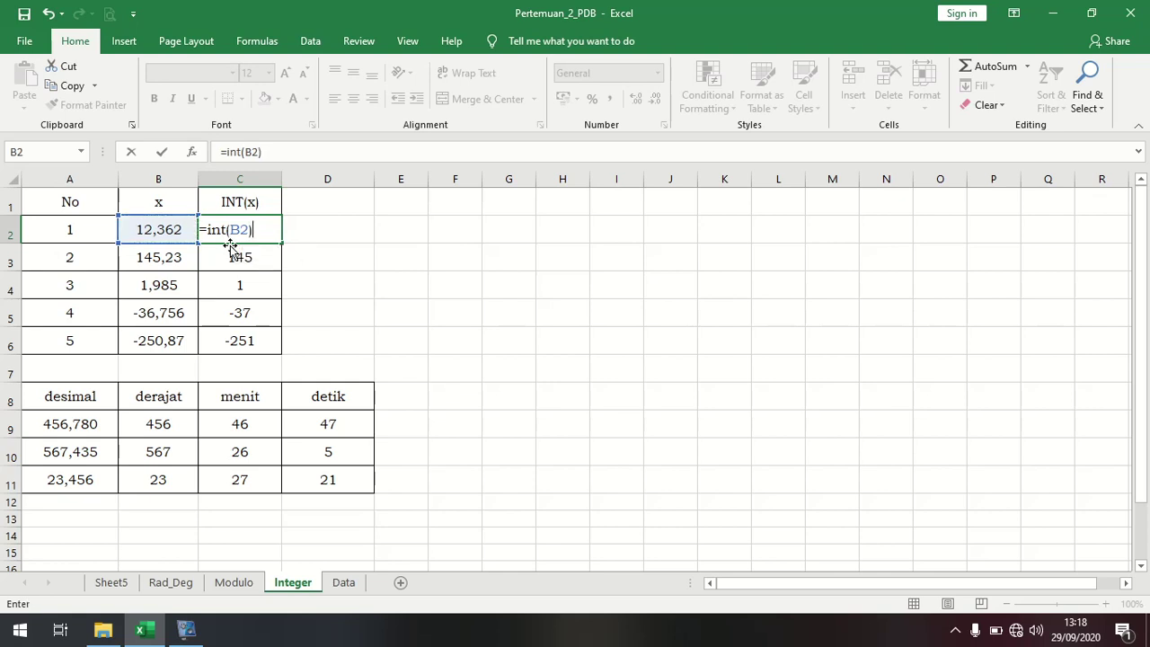
{"action": "key", "text": "Return"}
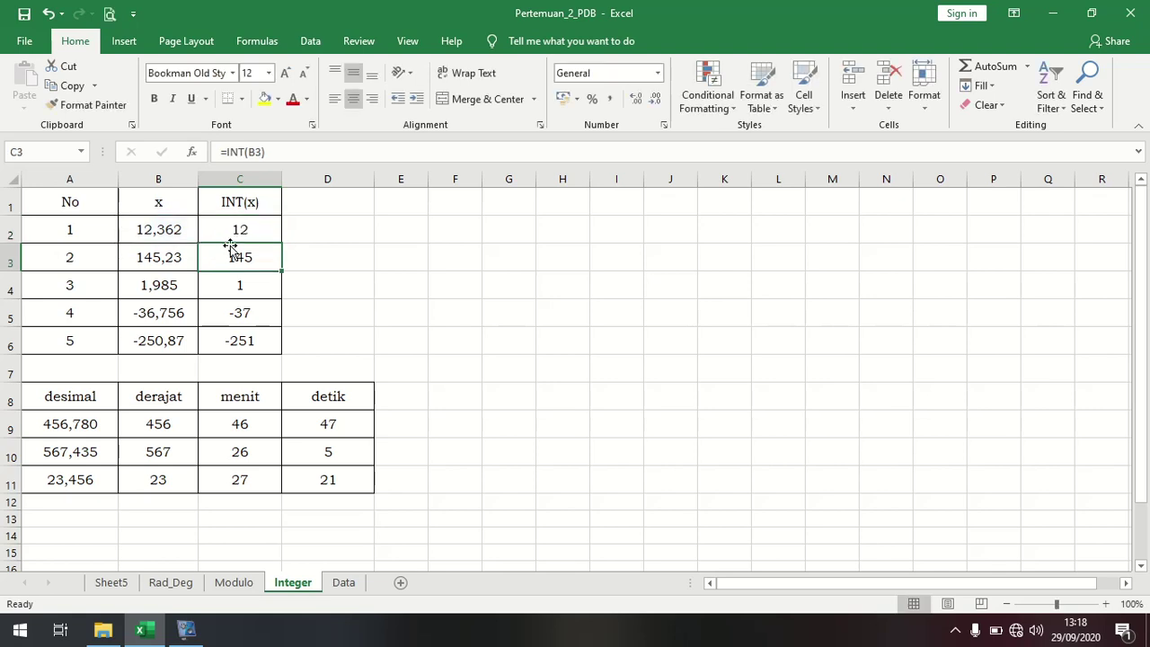
Replace the content of C3 in the INT(x) column with the formula =INT(B3)
{"action": "left_click", "coordinate": [253, 228]}
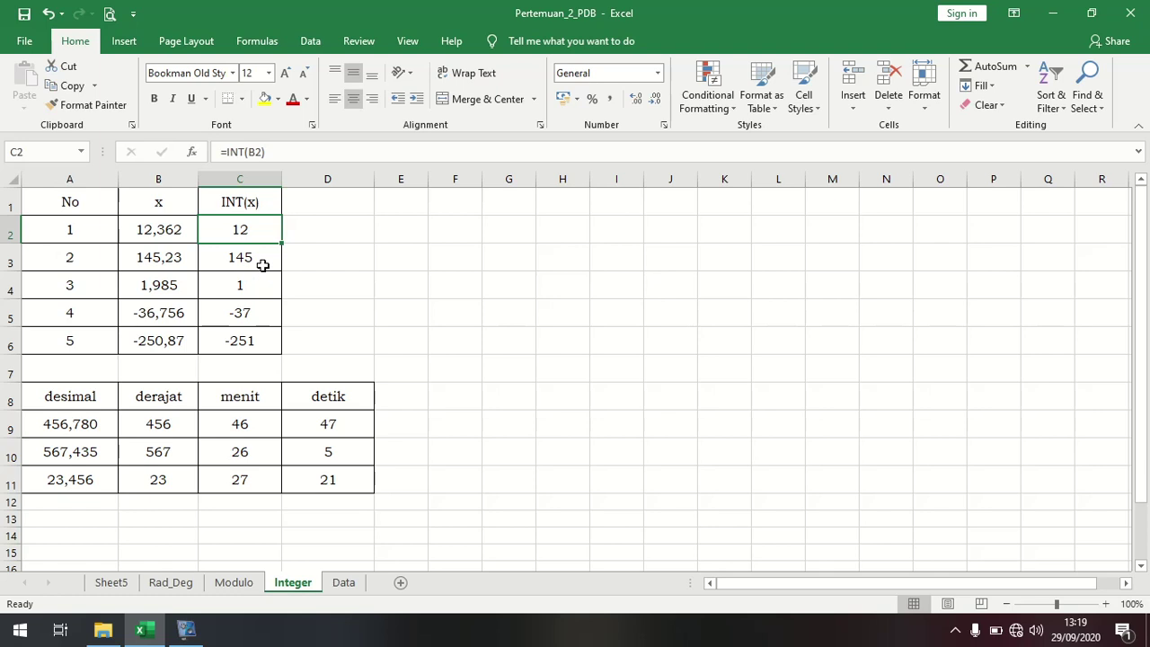
{"action": "left_click", "coordinate": [188, 261]}
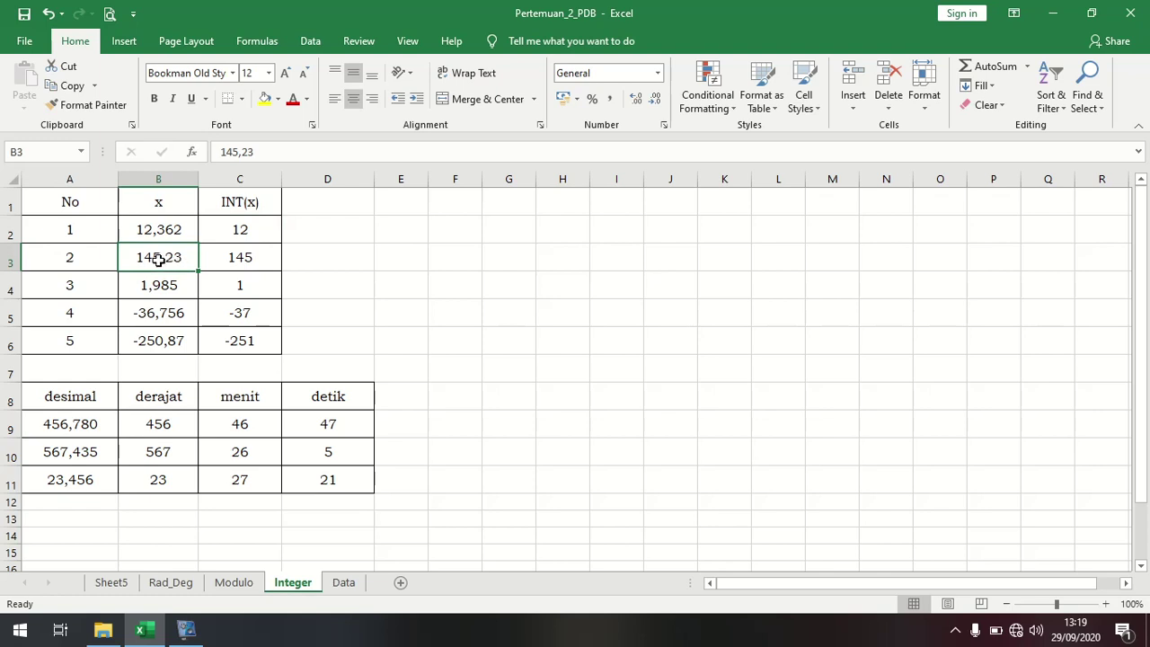
{"action": "left_click", "coordinate": [233, 266]}
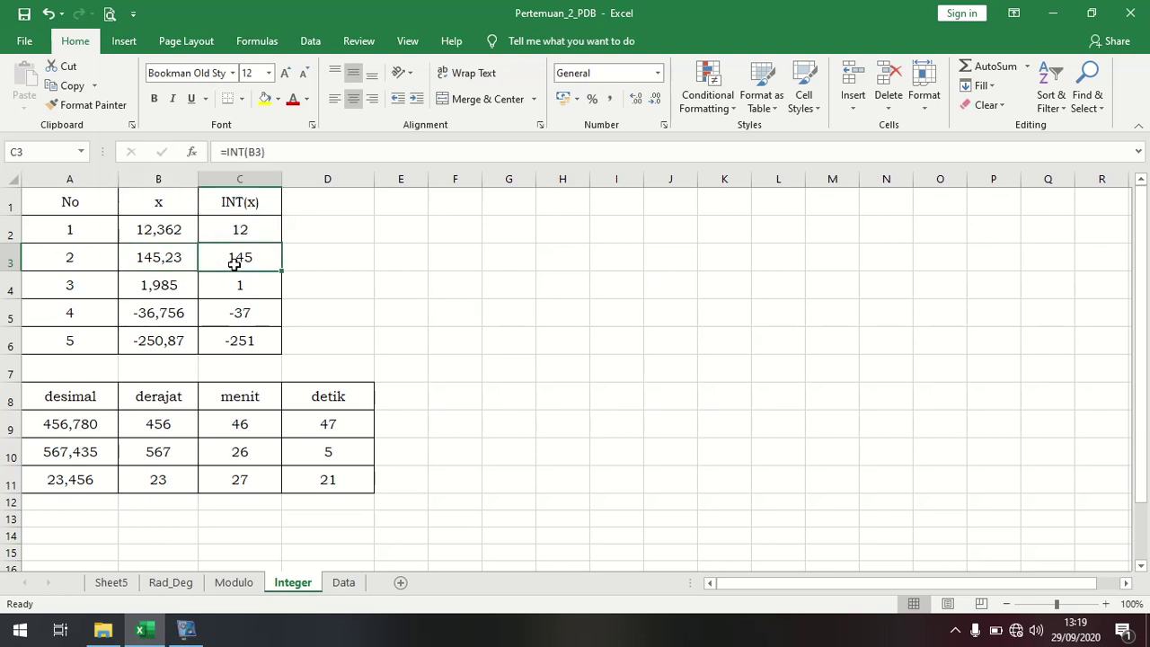
{"action": "key", "text": "Delete"}
{"action": "type", "text": "="}
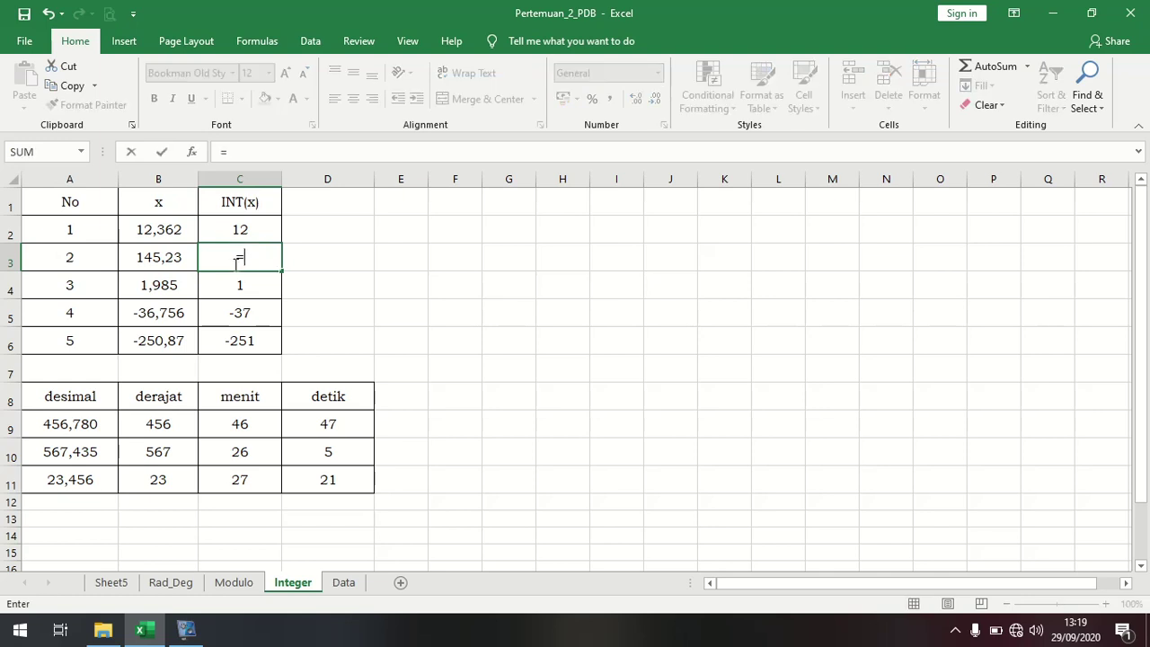
{"action": "type", "text": "int"}
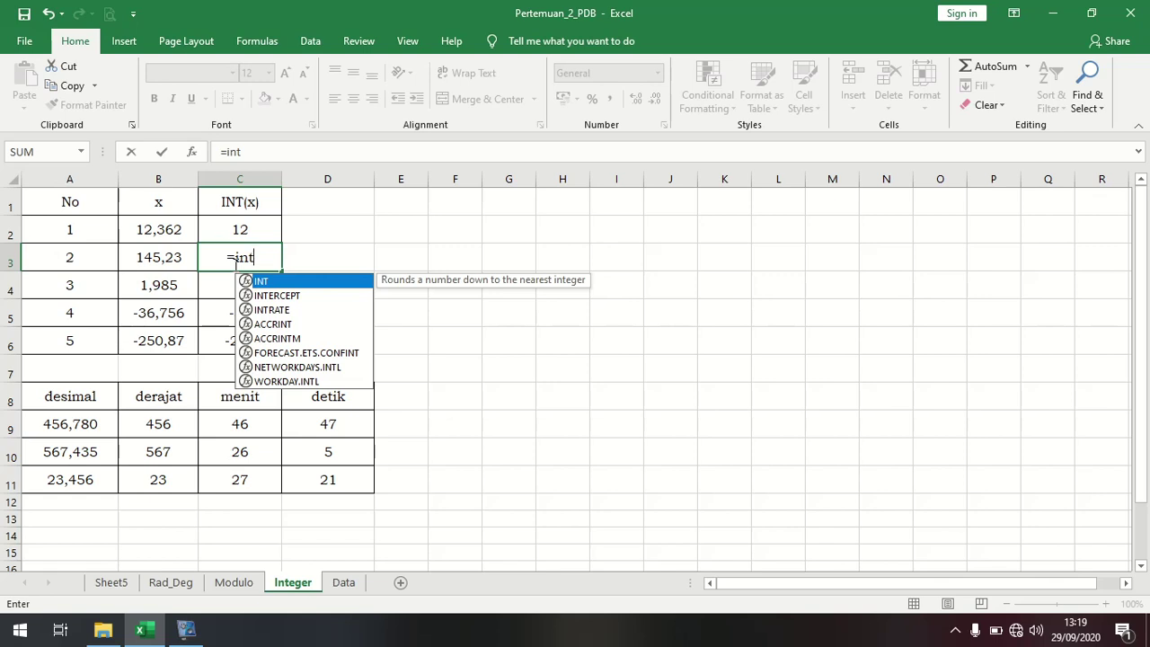
{"action": "type", "text": "("}
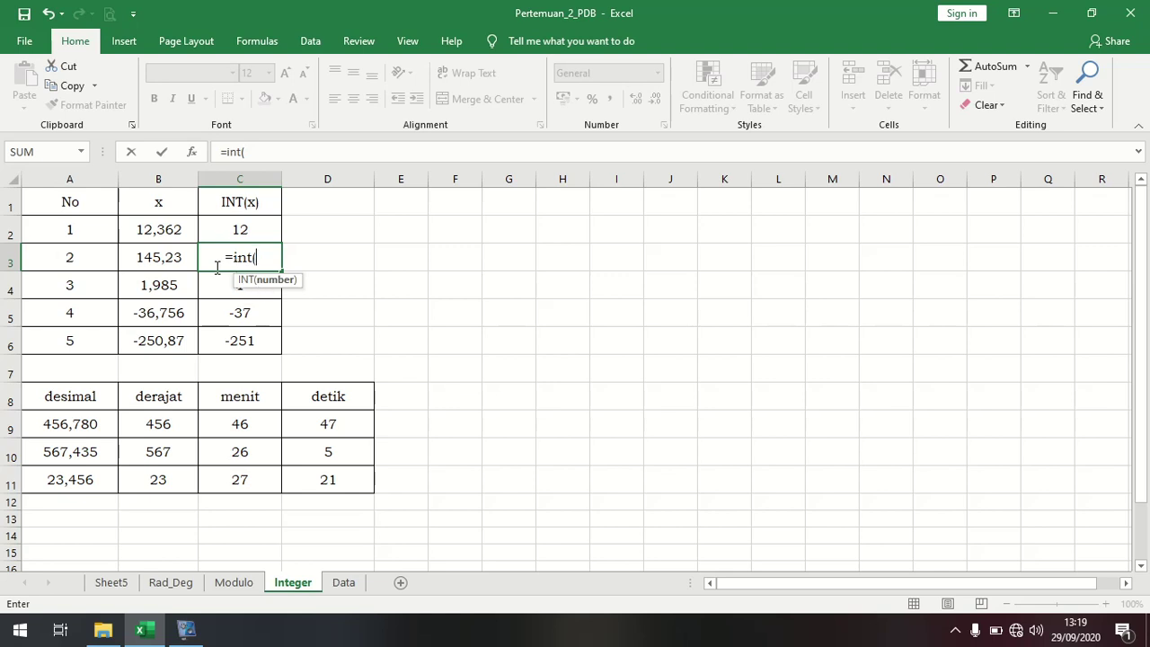
{"action": "left_click", "coordinate": [180, 259]}
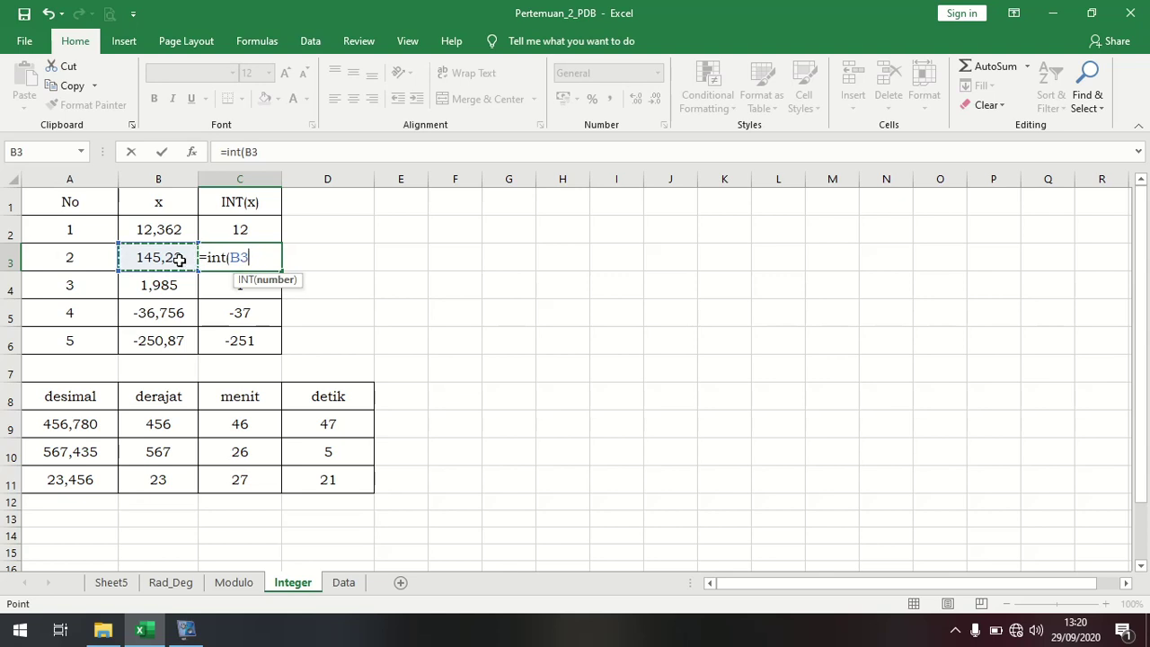
{"action": "type", "text": ")"}
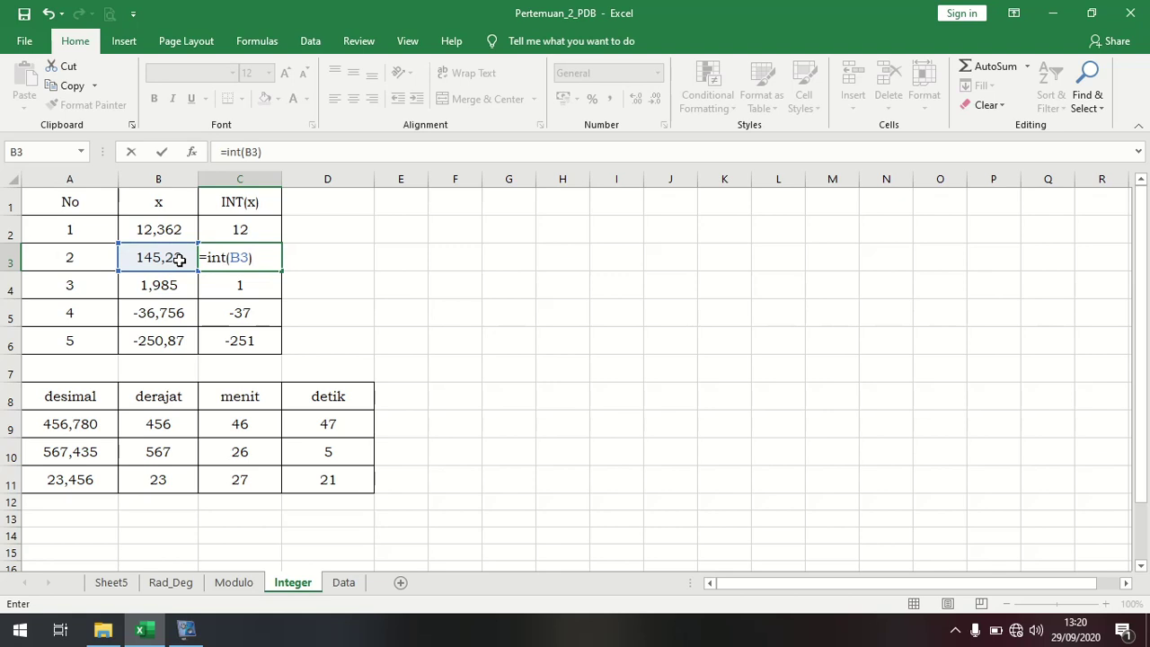
{"action": "key", "text": "Return"}
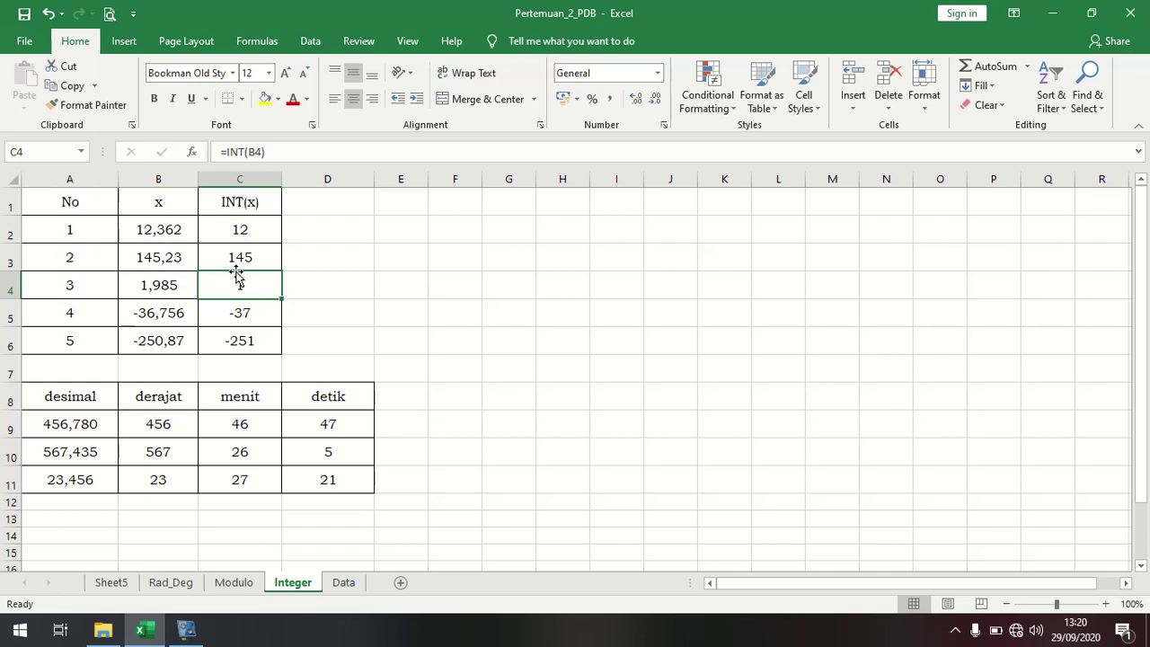
Examine the INT formulas in C4, C5 and C6 together with the x values they reference, leaving them unchanged
{"action": "left_click", "coordinate": [170, 285]}
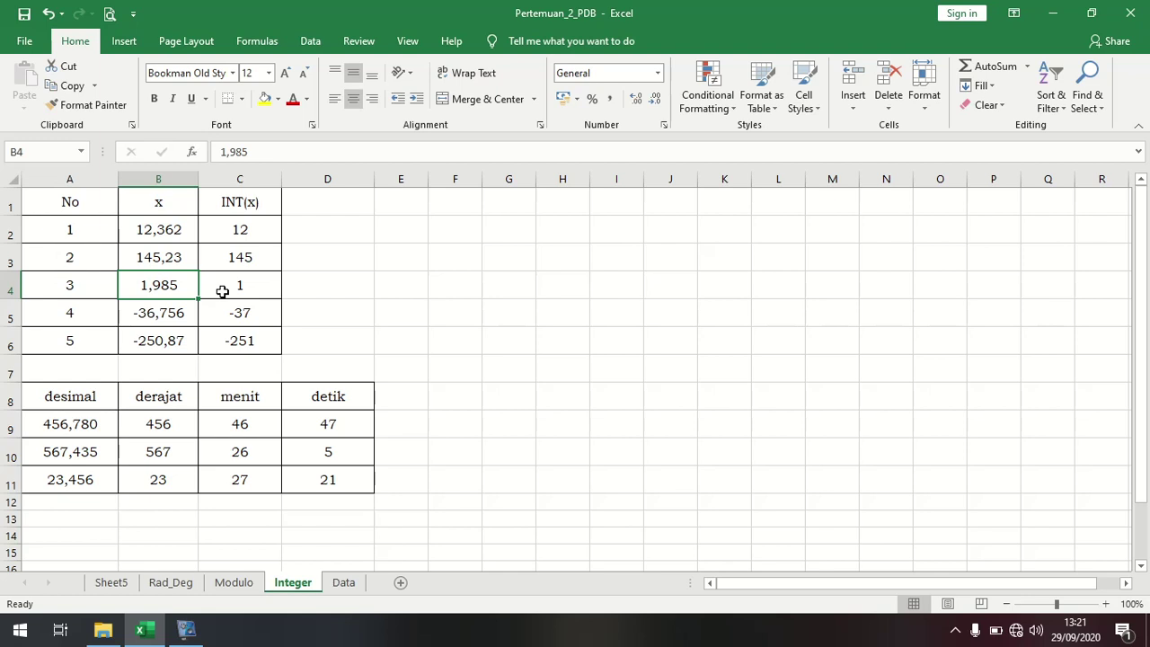
{"action": "double_click", "coordinate": [222, 291]}
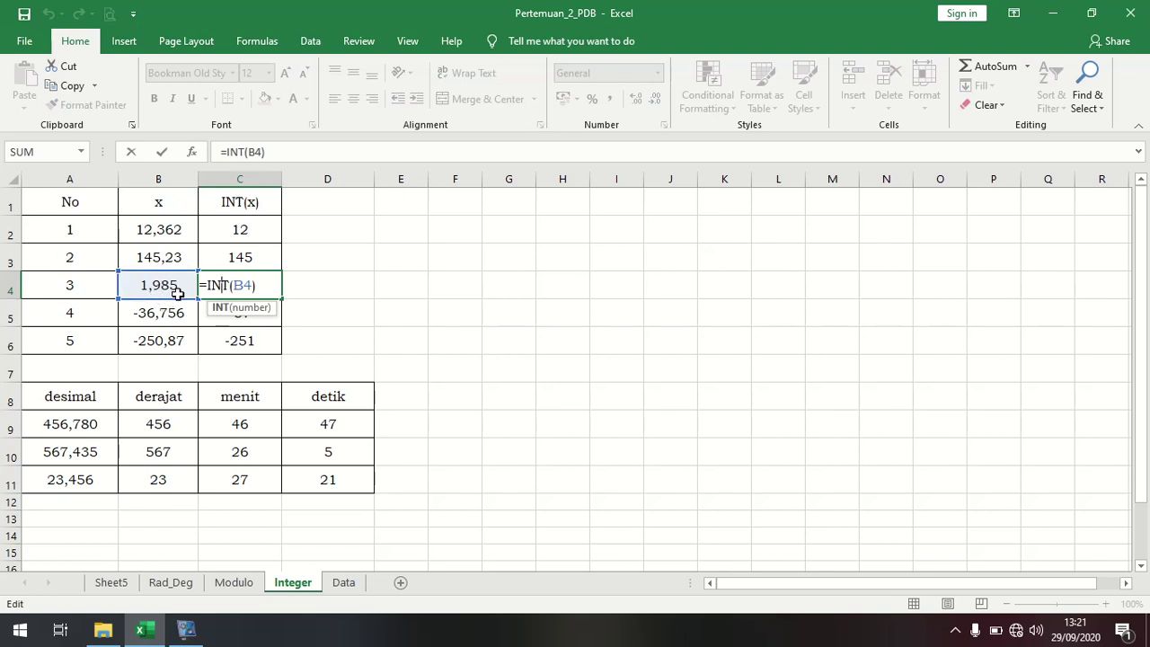
{"action": "key", "text": "Return"}
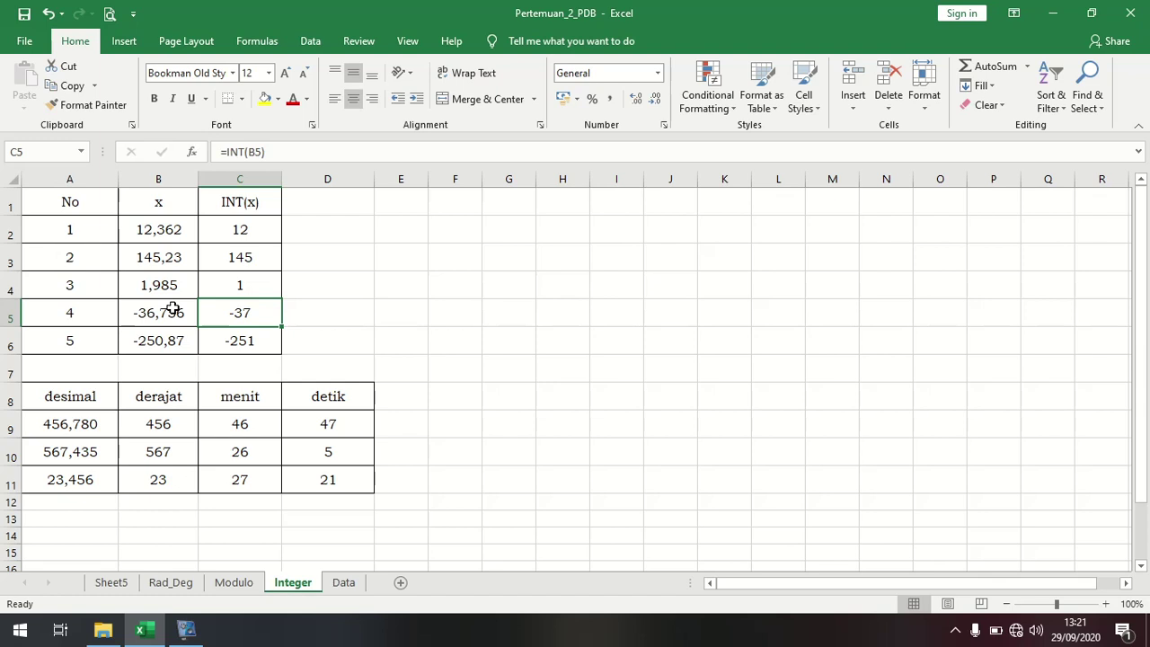
{"action": "double_click", "coordinate": [232, 311]}
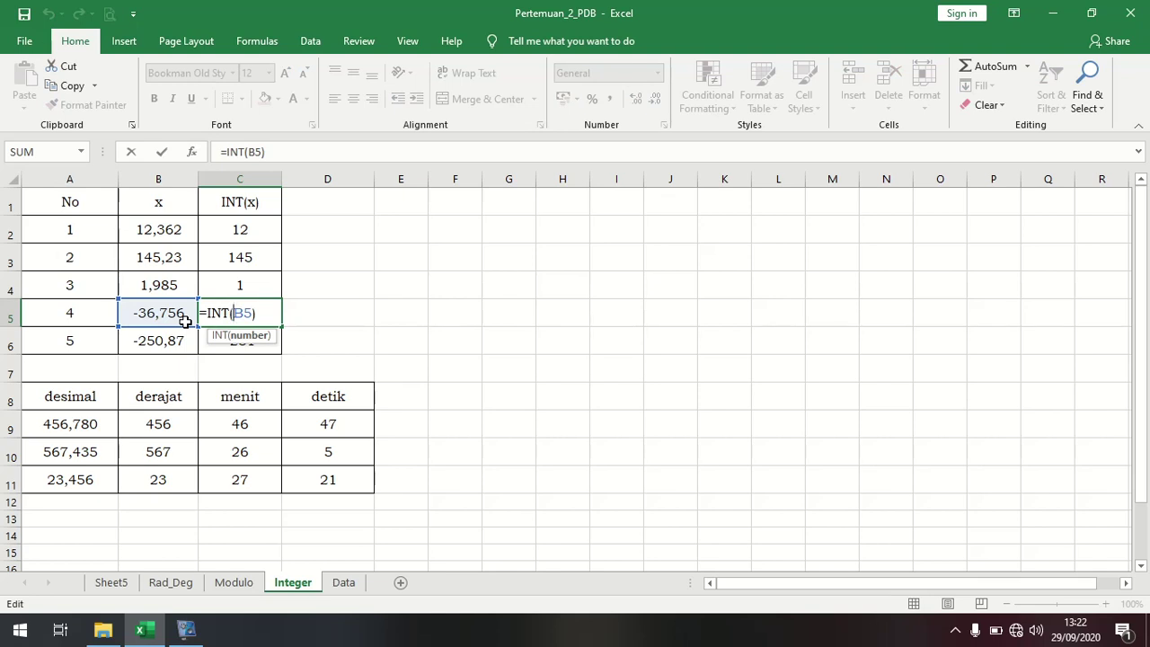
{"action": "key", "text": "Return"}
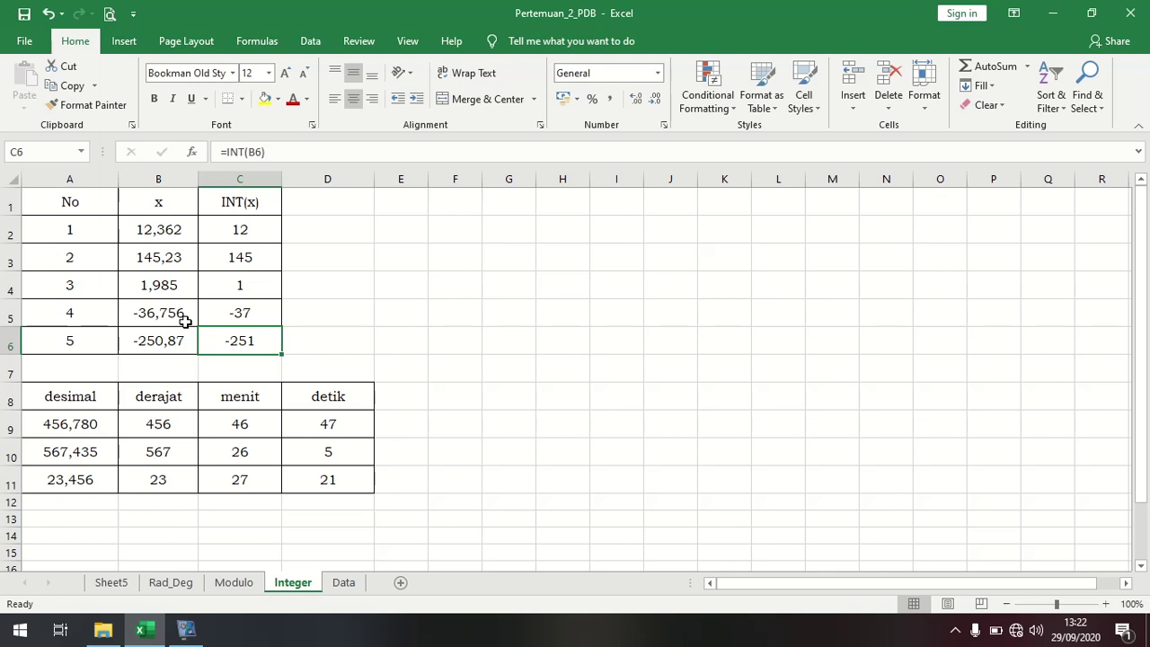
{"action": "left_click", "coordinate": [185, 336]}
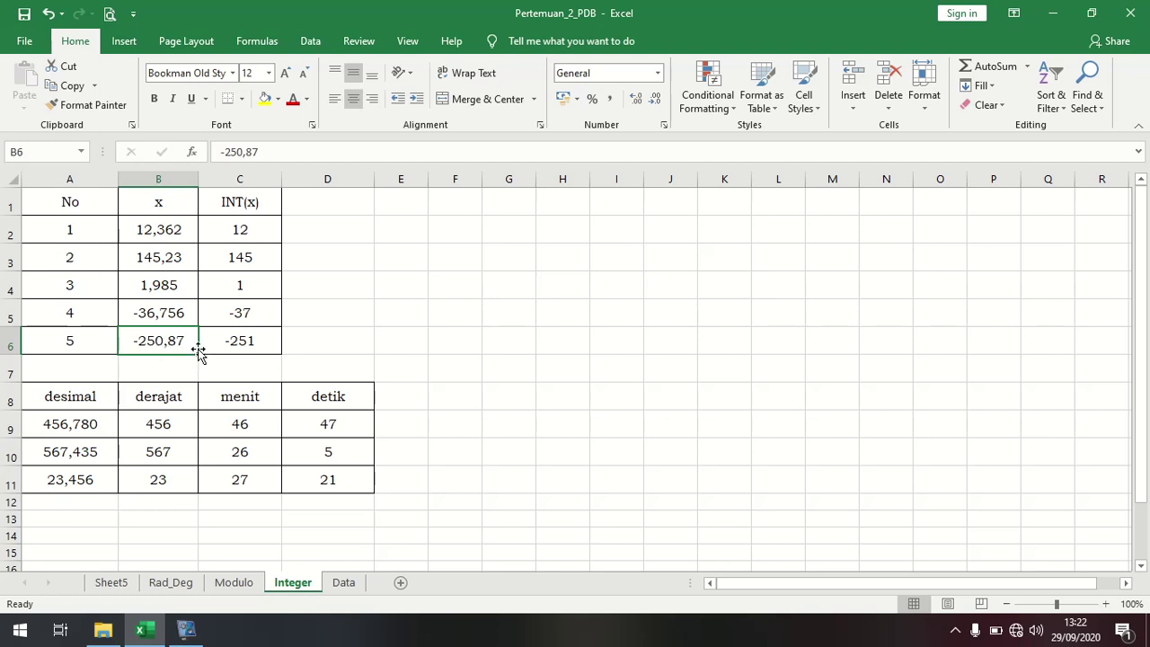
{"action": "left_click", "coordinate": [242, 344]}
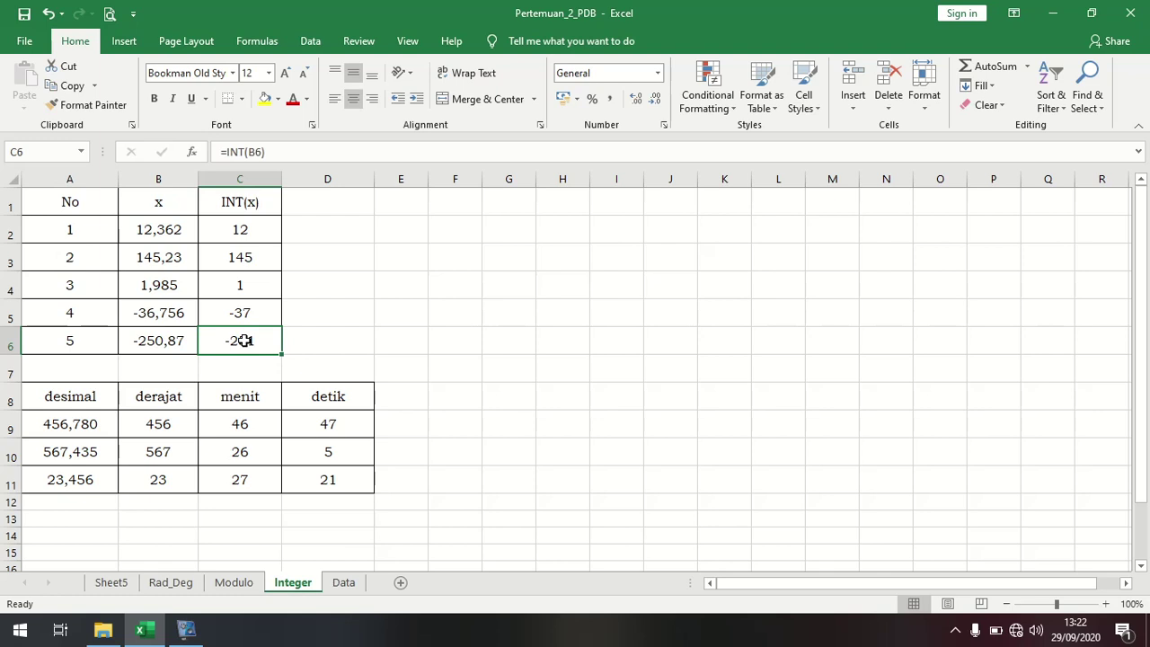
{"action": "double_click", "coordinate": [245, 340]}
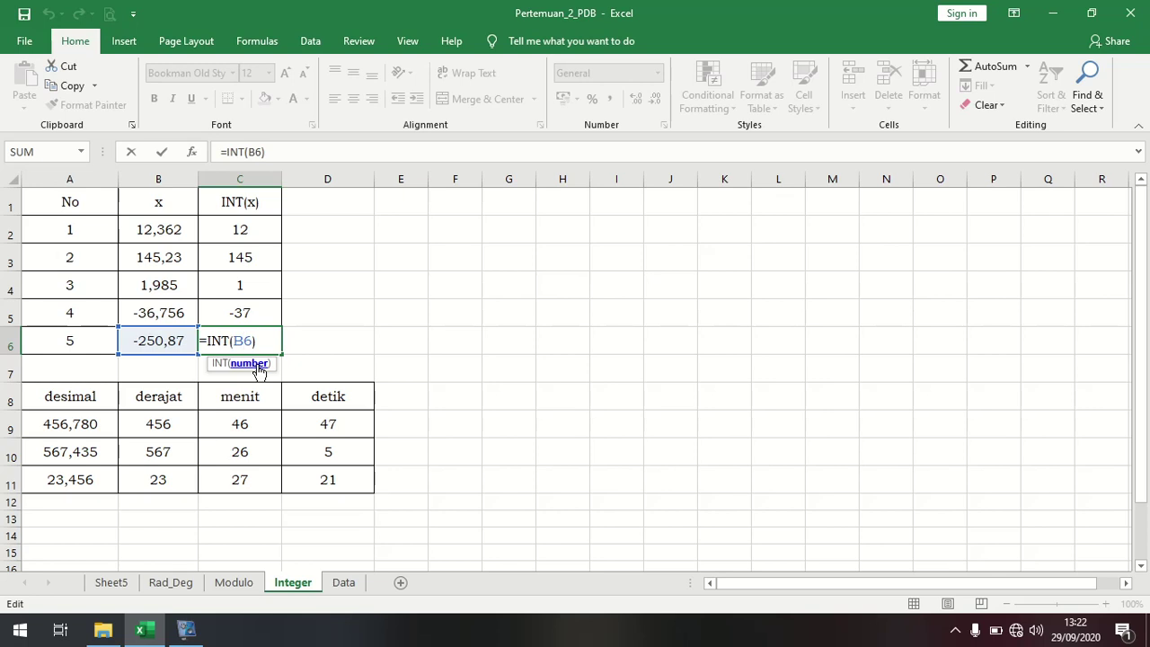
{"action": "key", "text": "Return"}
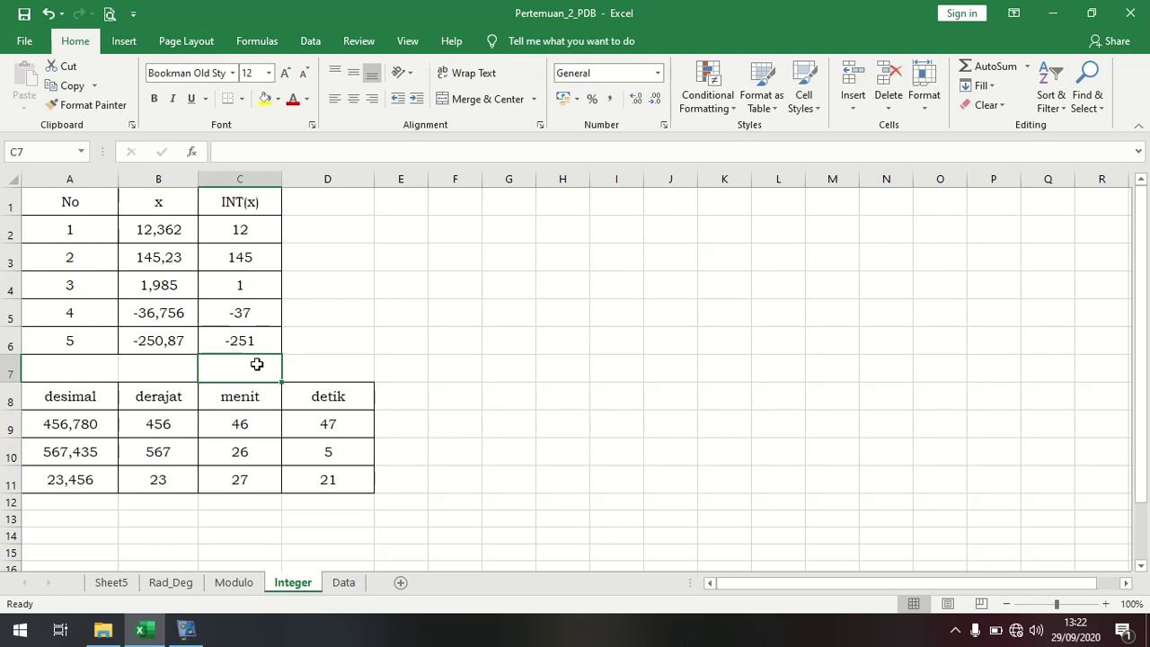
{"action": "left_click", "coordinate": [419, 310]}
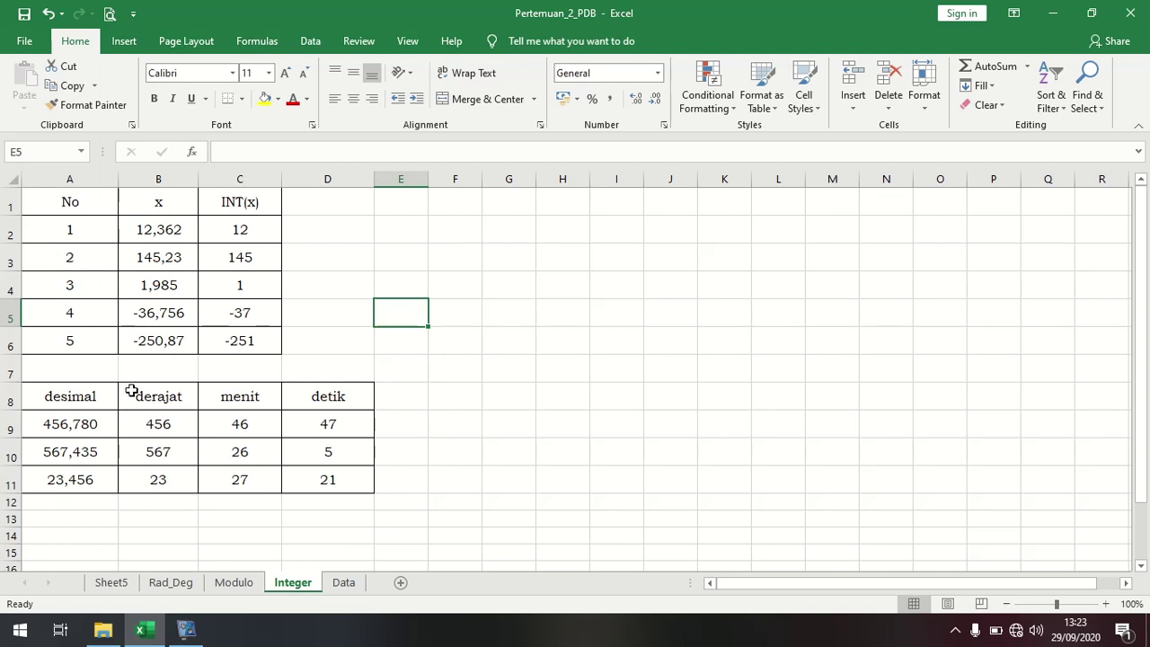
Look over the desimal values in A9:A11 that feed the degree, minute and second columns
{"action": "left_click", "coordinate": [78, 426]}
{"action": "left_click", "coordinate": [85, 452]}
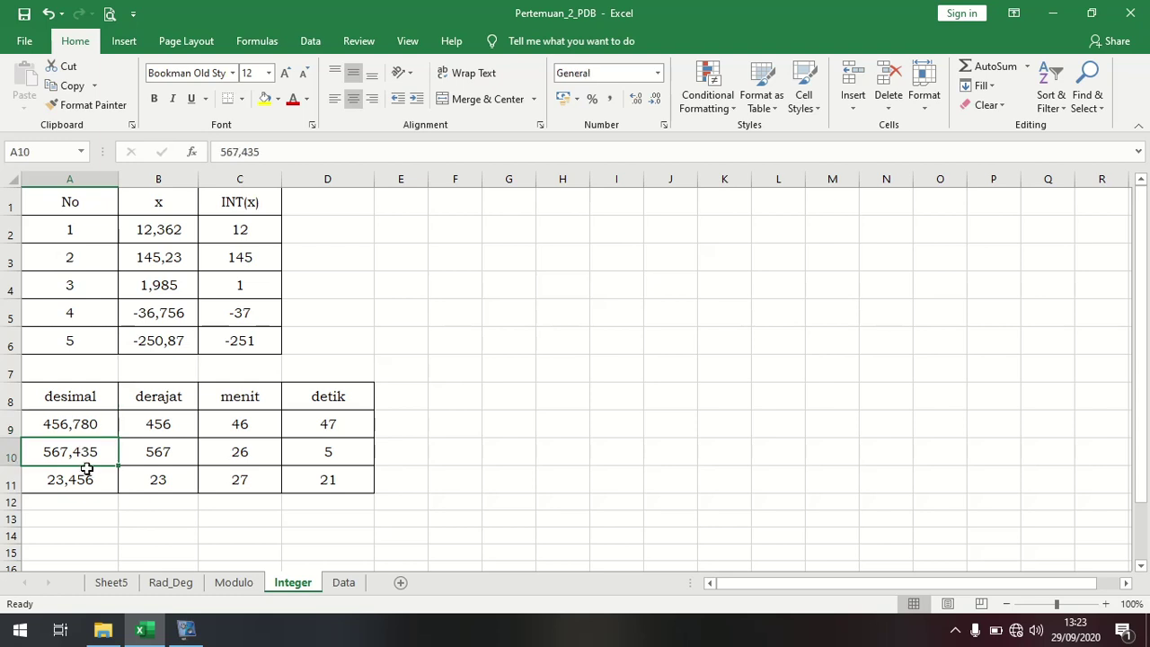
{"action": "left_click", "coordinate": [86, 481]}
{"action": "left_click", "coordinate": [87, 452]}
{"action": "left_click", "coordinate": [87, 425]}
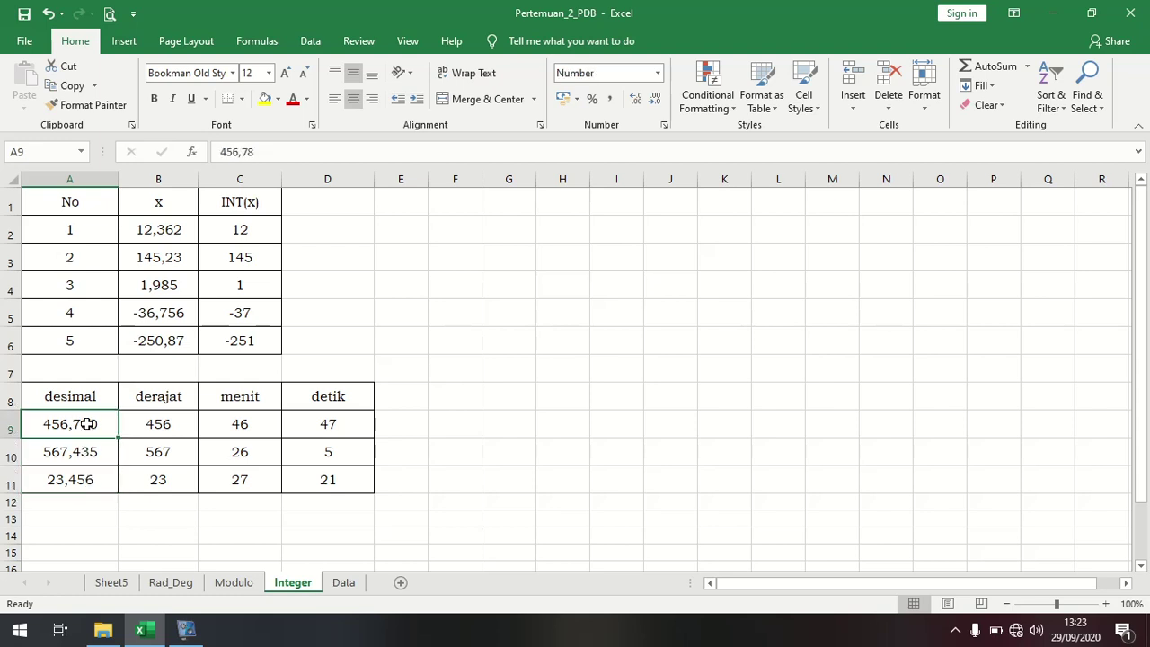
{"action": "left_click", "coordinate": [87, 457]}
{"action": "left_click", "coordinate": [85, 477]}
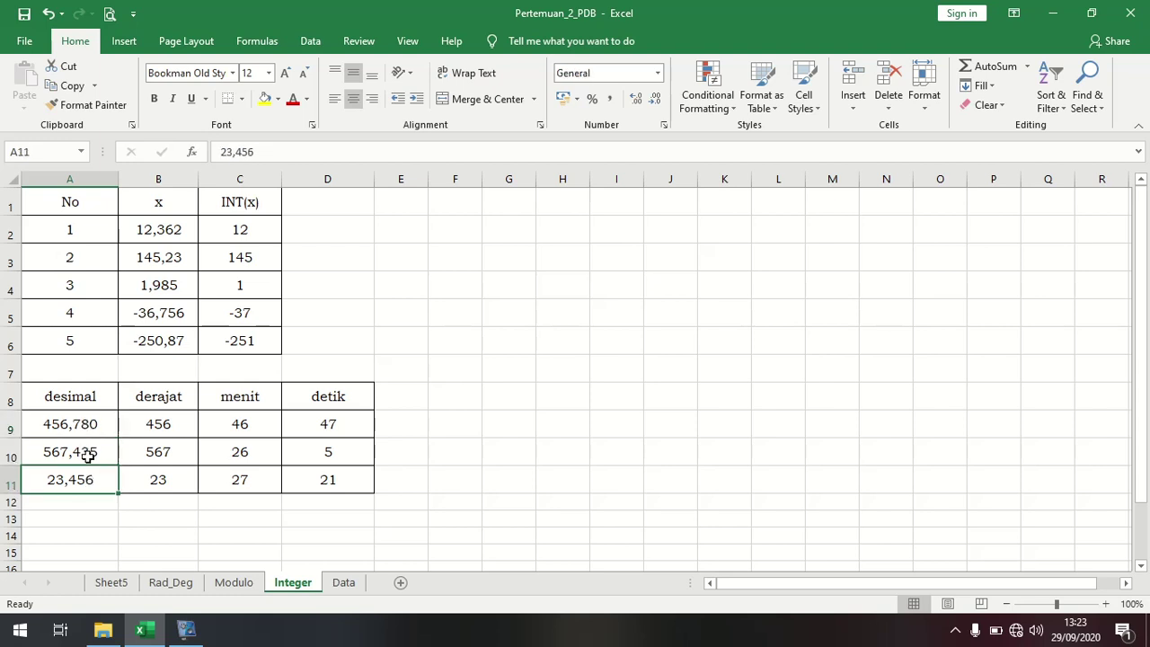
{"action": "left_click", "coordinate": [89, 452]}
{"action": "left_click", "coordinate": [91, 420]}
{"action": "left_click", "coordinate": [90, 449]}
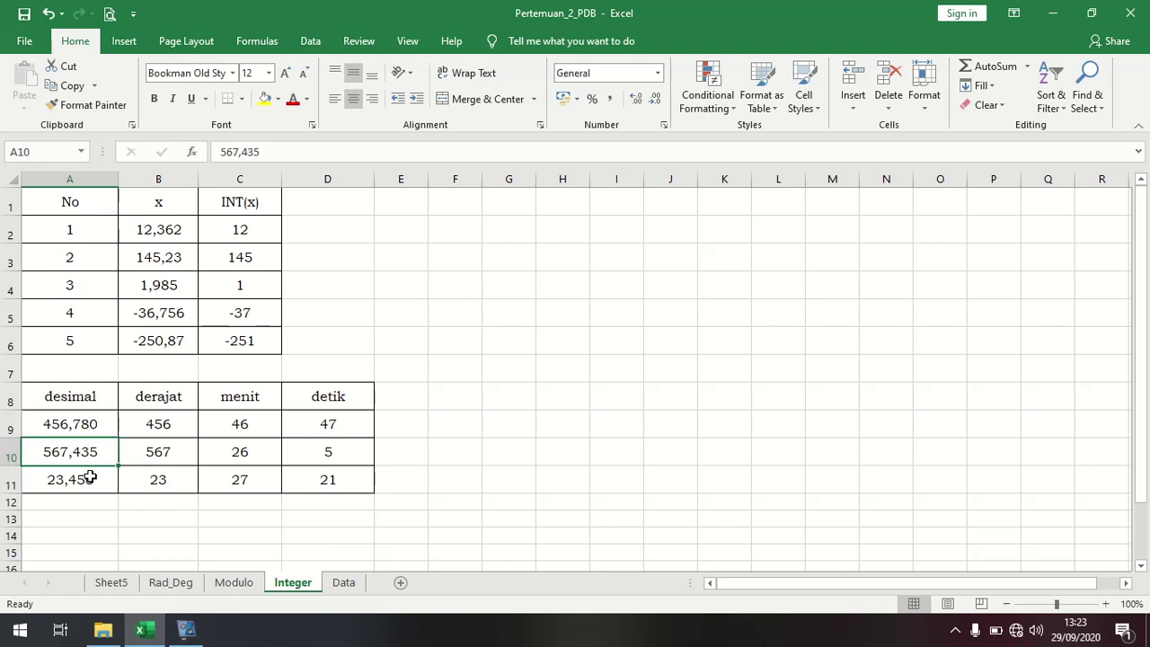
{"action": "left_click", "coordinate": [90, 476]}
{"action": "left_click", "coordinate": [94, 427]}
{"action": "left_click", "coordinate": [92, 450]}
{"action": "left_click", "coordinate": [87, 478]}
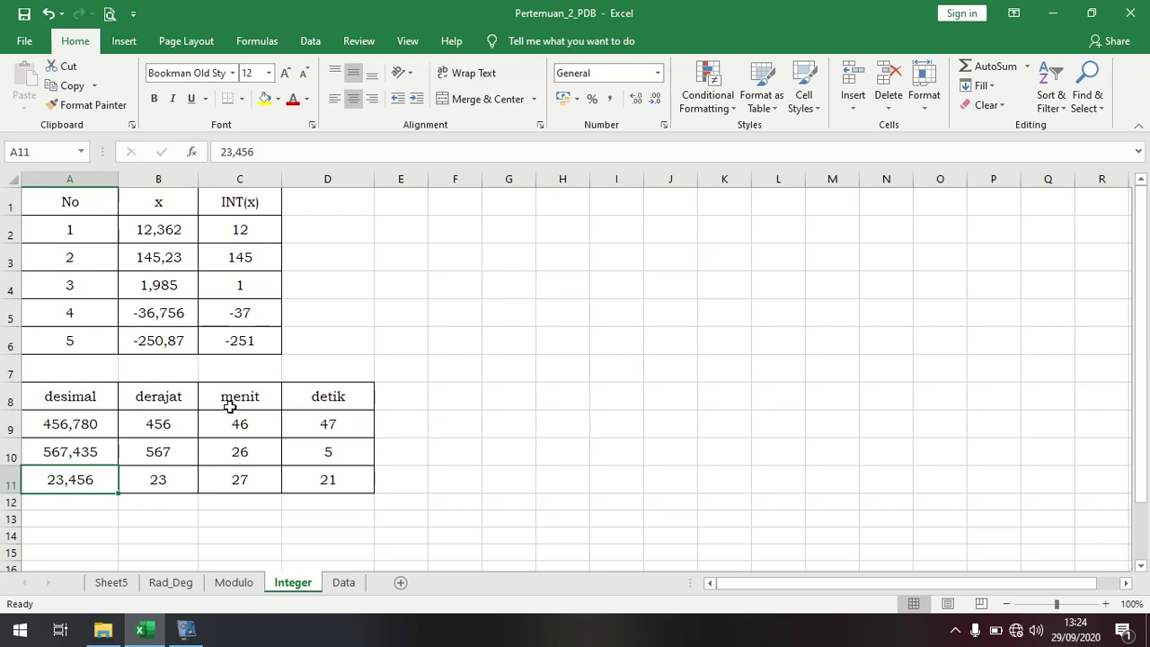
Recommit the formula =INT(A9) in derajat cell B9 and format the cell as a Number with 0 decimal places
{"action": "double_click", "coordinate": [170, 423]}
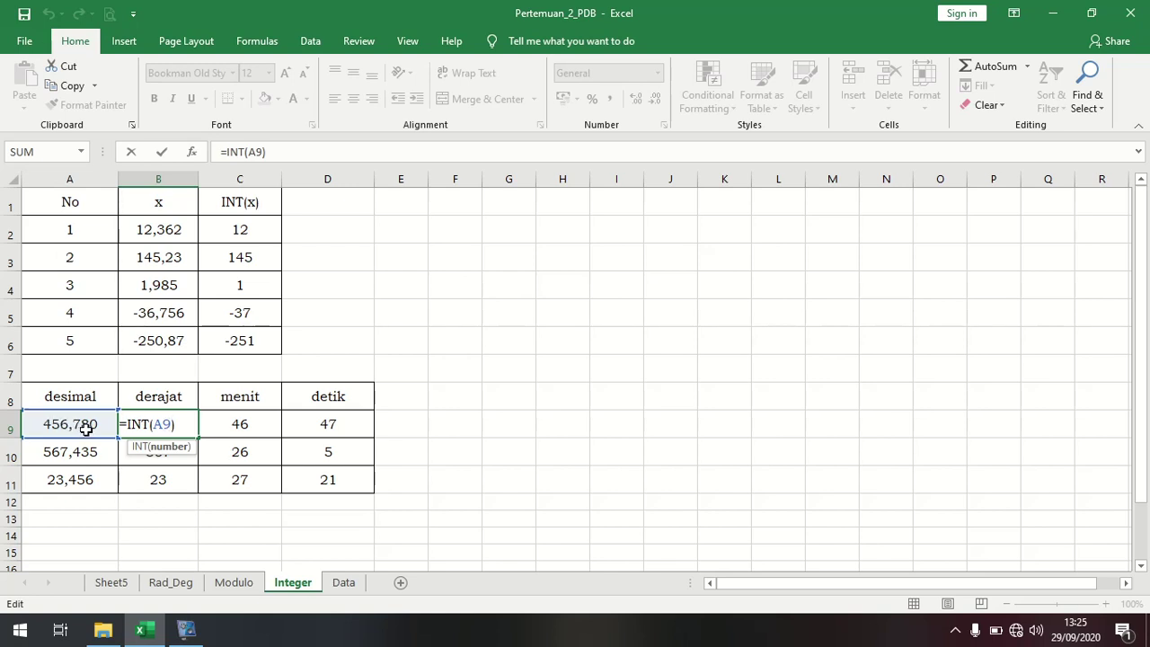
{"action": "key", "text": "Return"}
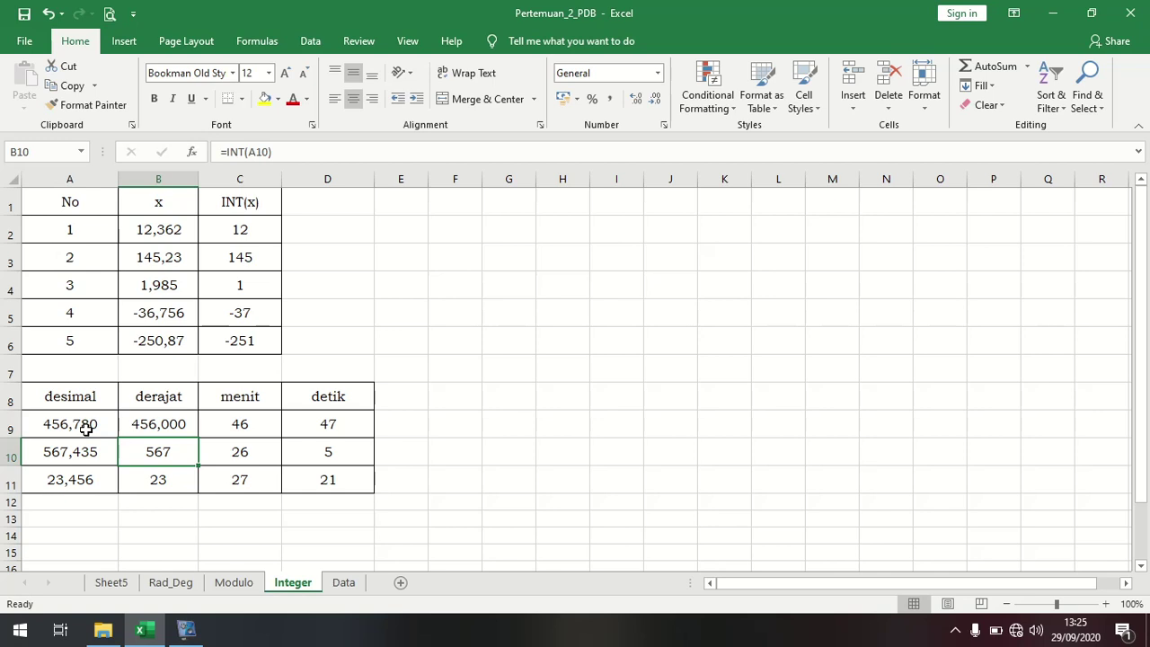
{"action": "right_click", "coordinate": [169, 425]}
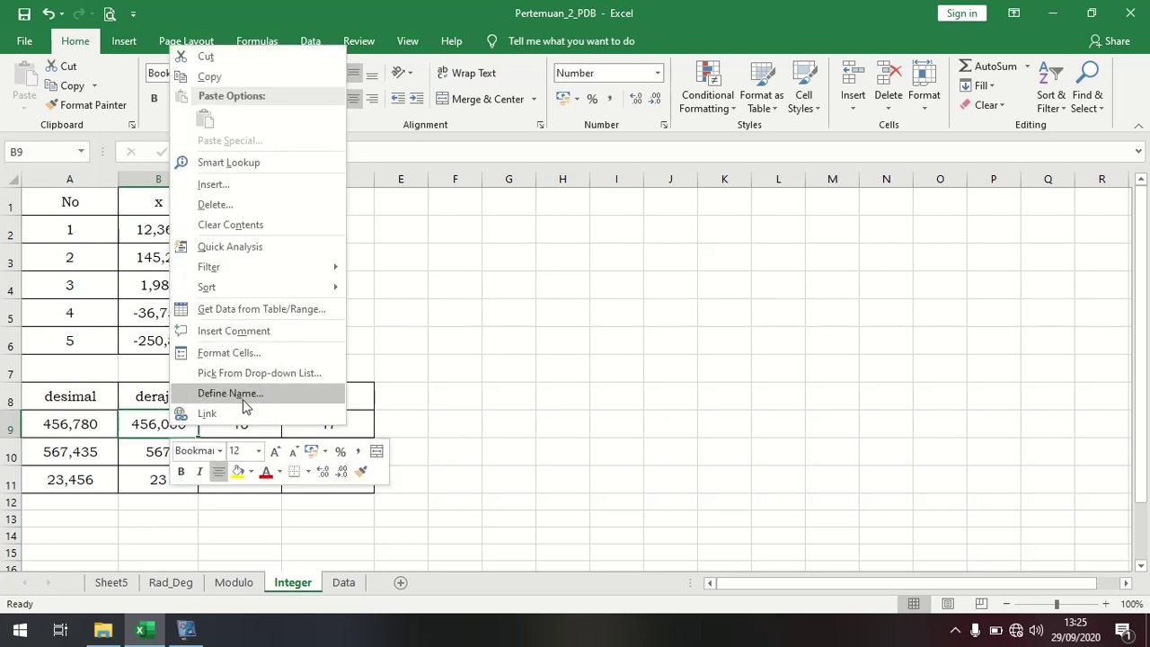
{"action": "left_click", "coordinate": [229, 354]}
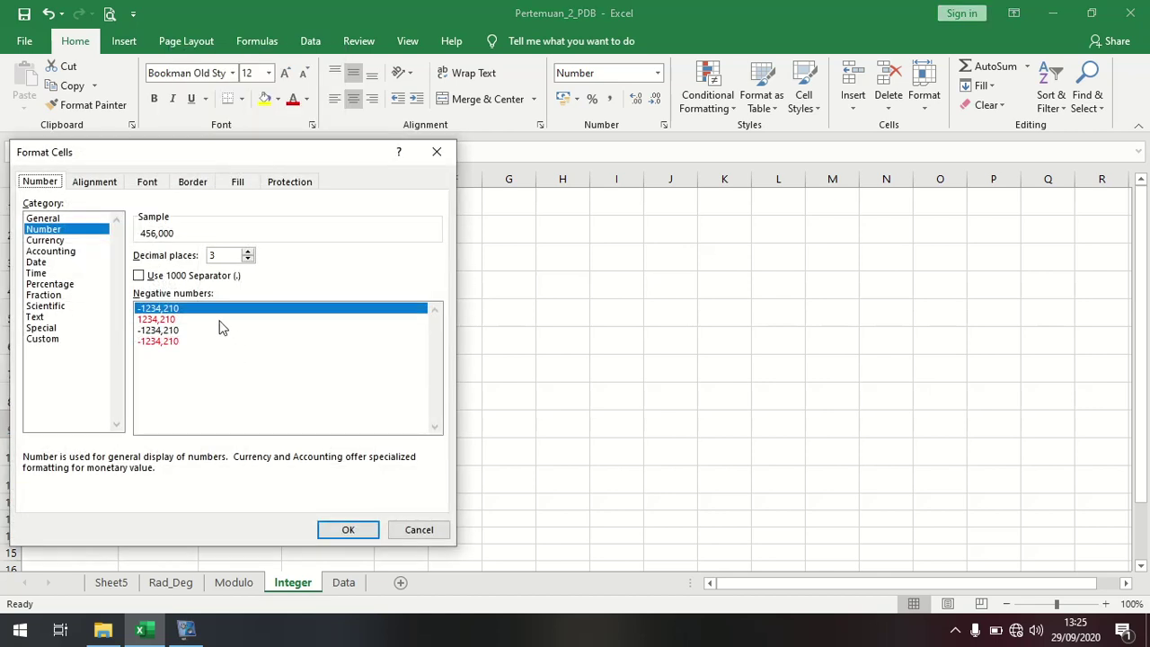
{"action": "left_click", "coordinate": [248, 259]}
{"action": "left_click", "coordinate": [249, 259]}
{"action": "left_click", "coordinate": [248, 259]}
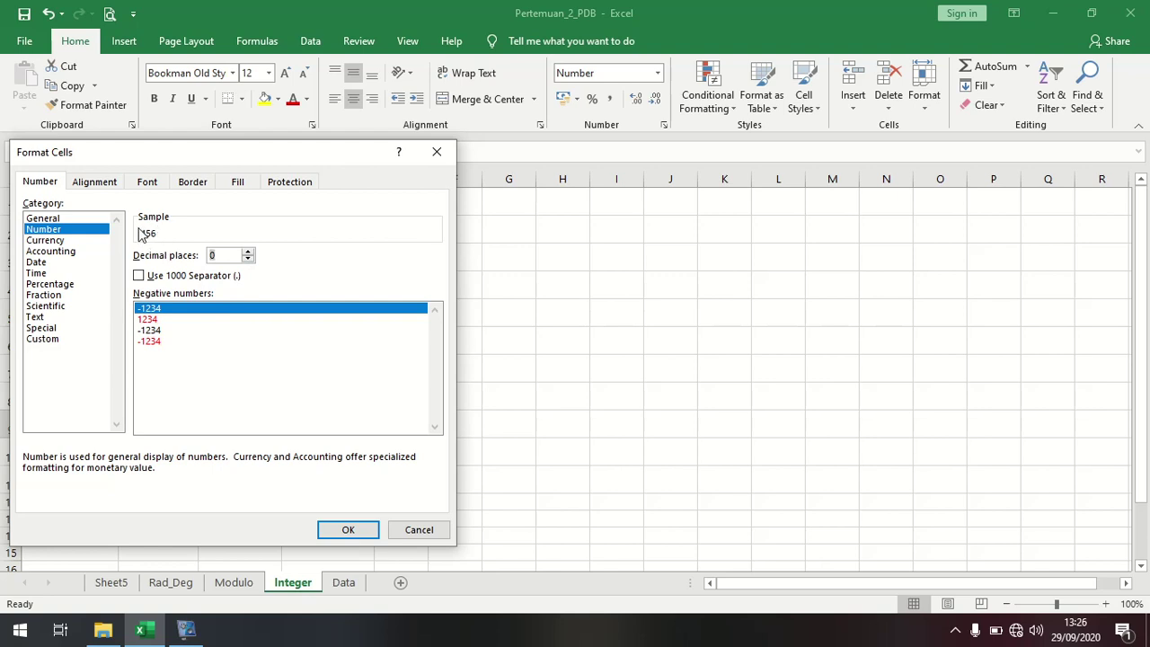
{"action": "left_click", "coordinate": [347, 531]}
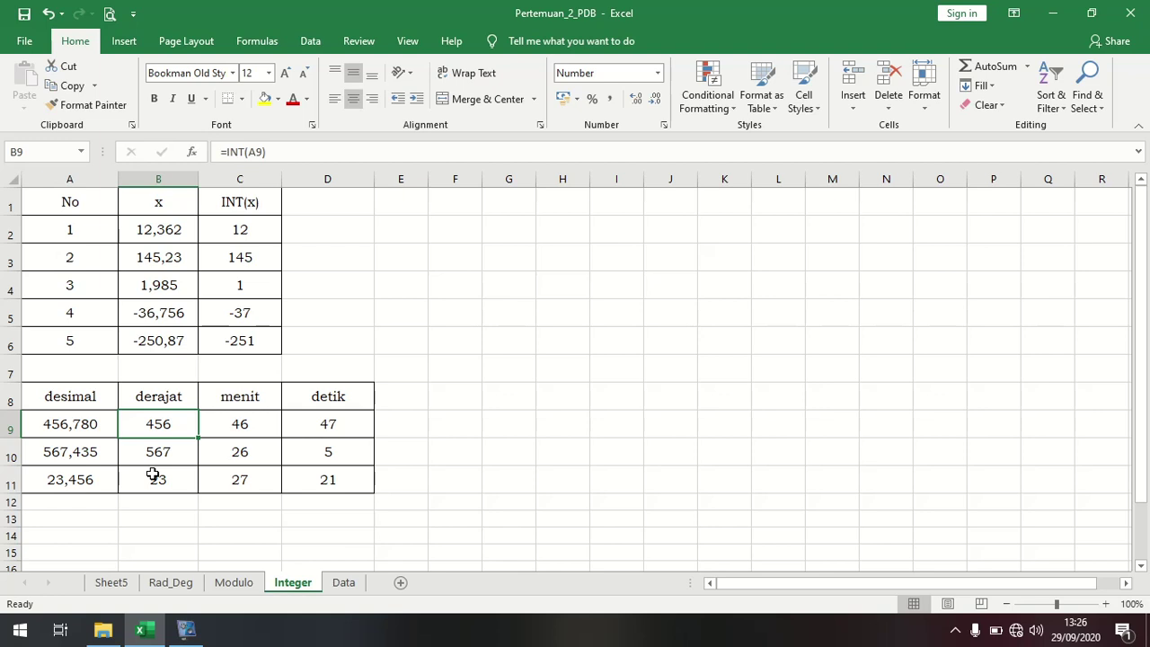
Examine the menit formula in C9 and the desimal cell A9 it references, keeping the formula as it is
{"action": "double_click", "coordinate": [244, 425]}
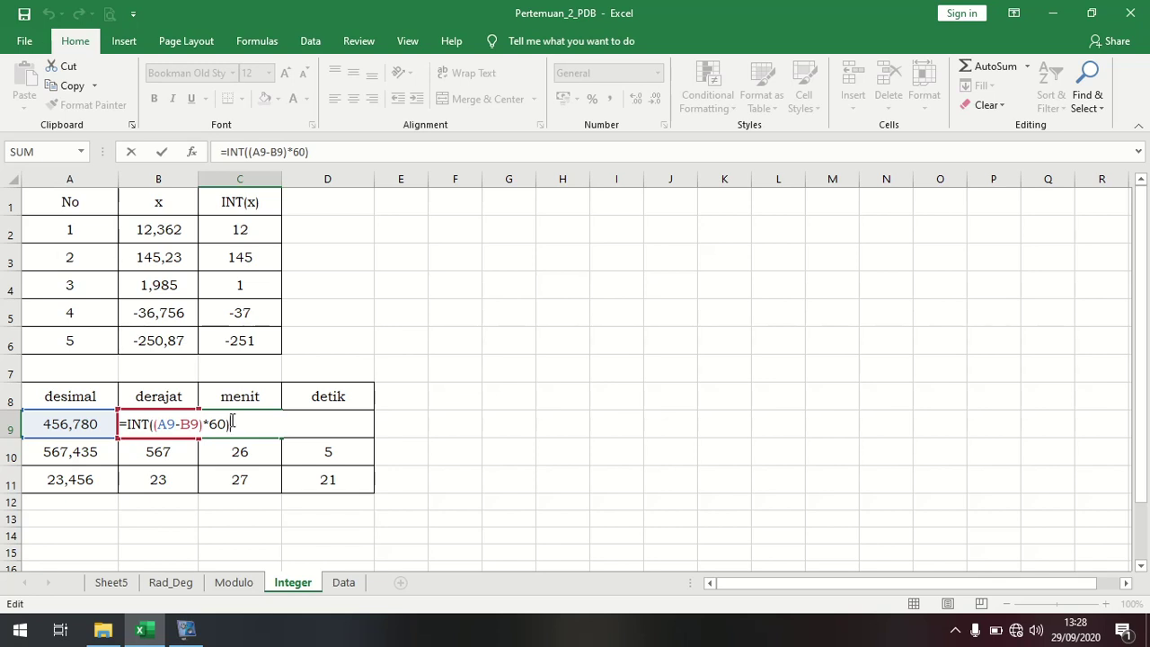
{"action": "key", "text": "Return"}
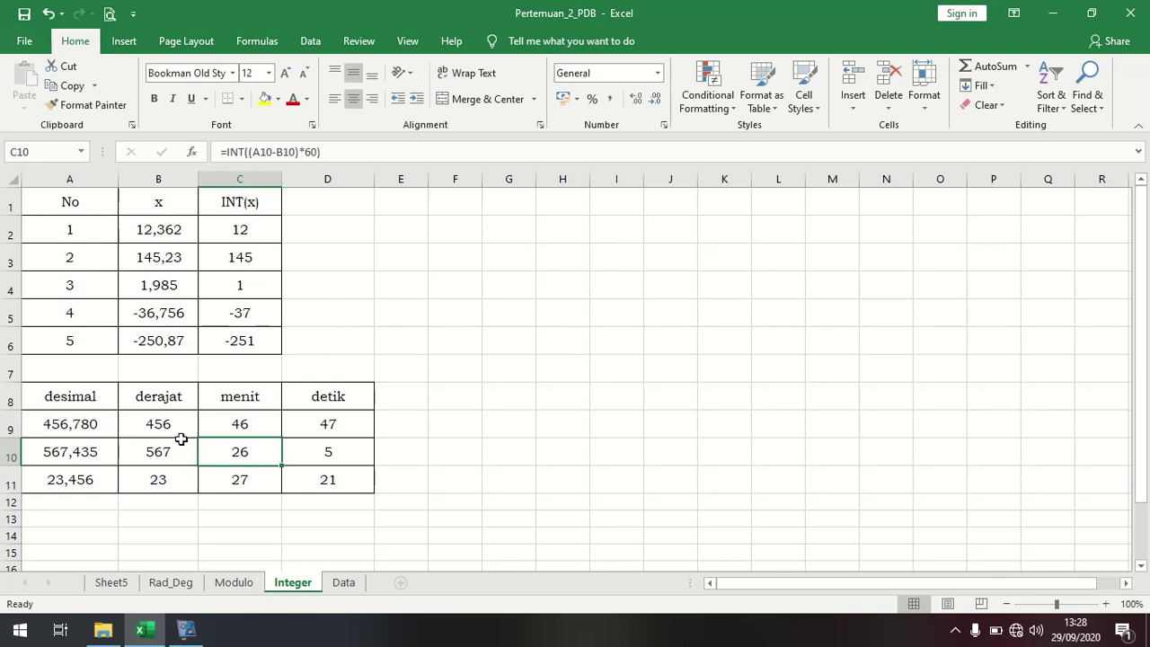
{"action": "double_click", "coordinate": [238, 422]}
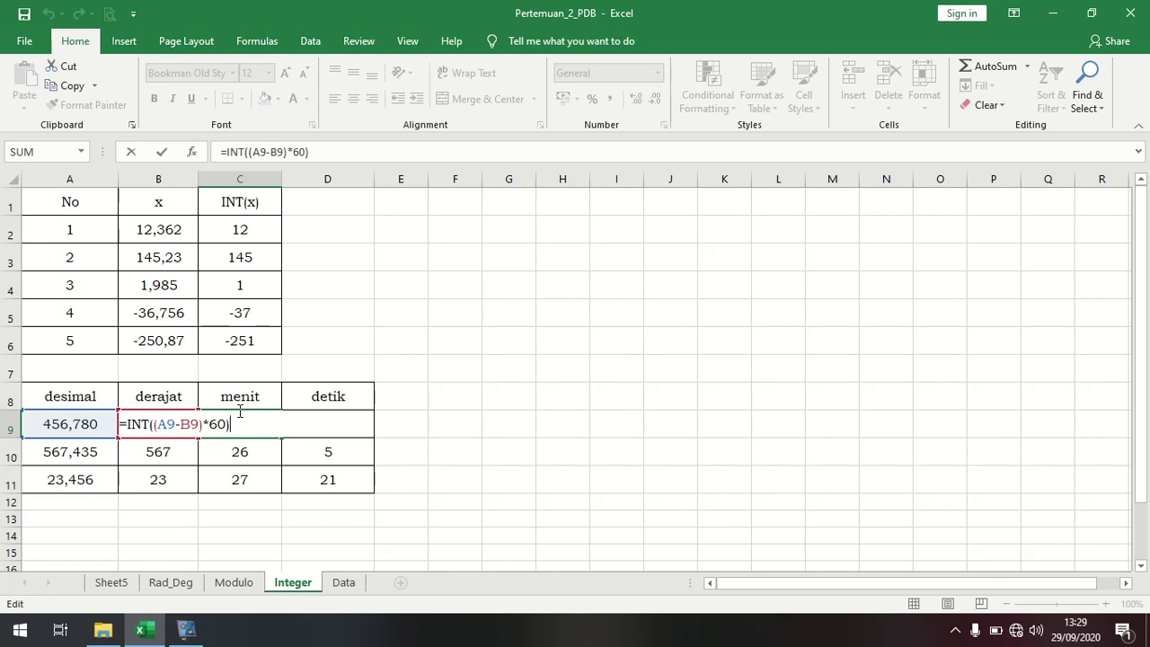
{"action": "key", "text": "Return"}
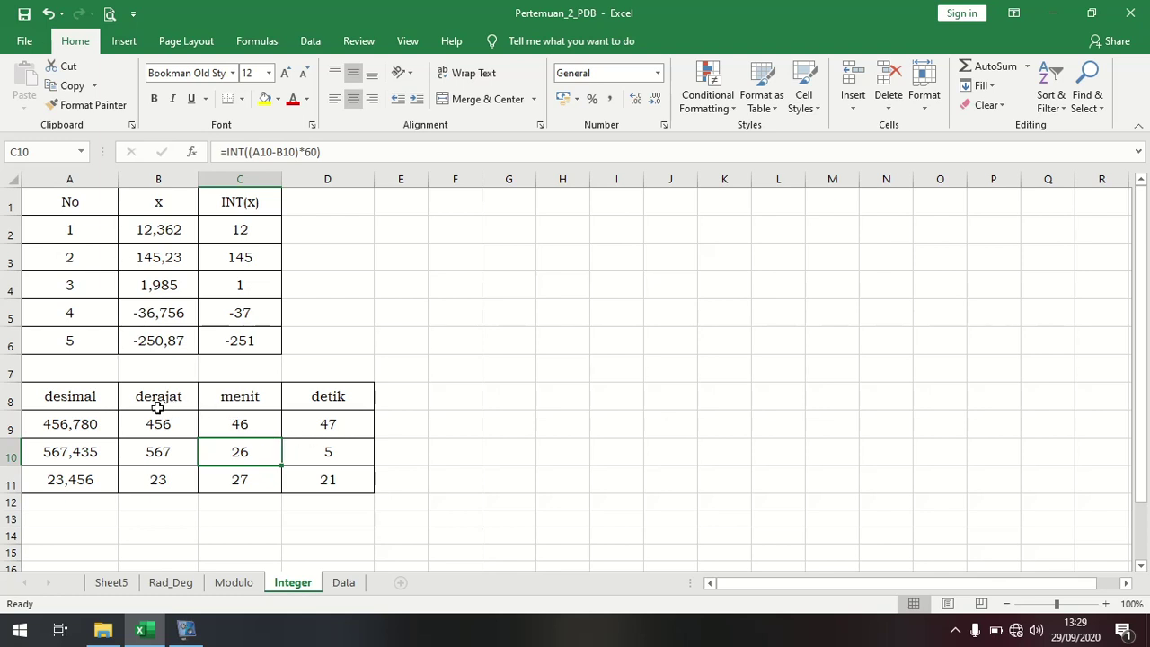
{"action": "left_click", "coordinate": [105, 425]}
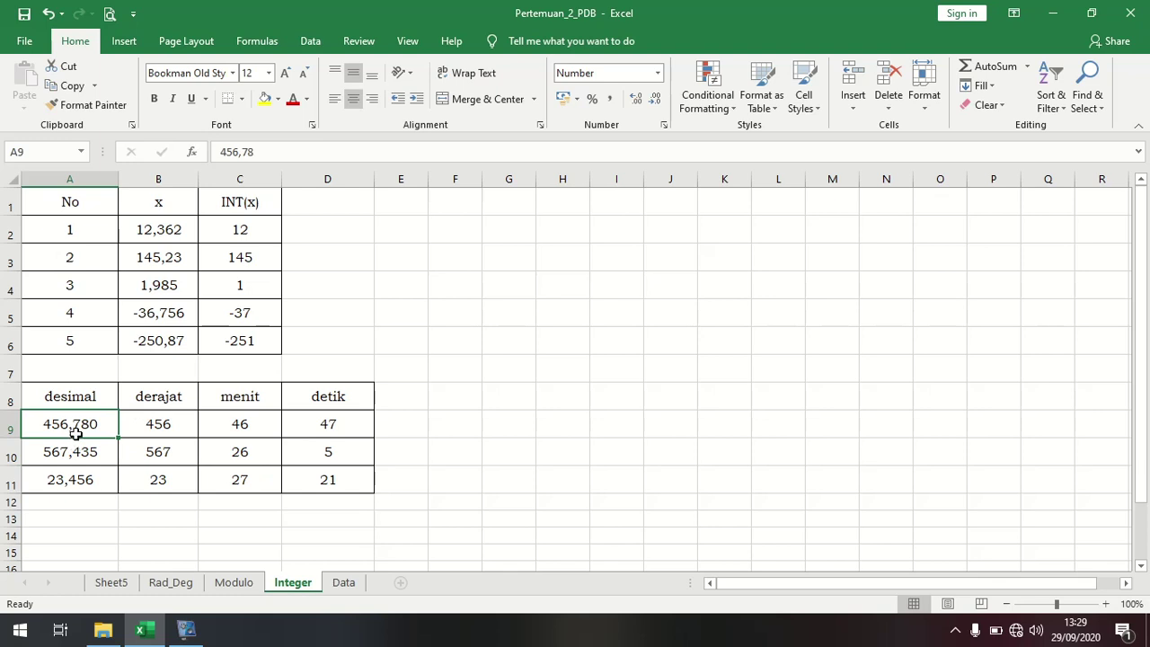
Examine the detik formula in D9 together with the desimal, derajat and menit cells A9, B9 and C9 it references
{"action": "left_click", "coordinate": [342, 429]}
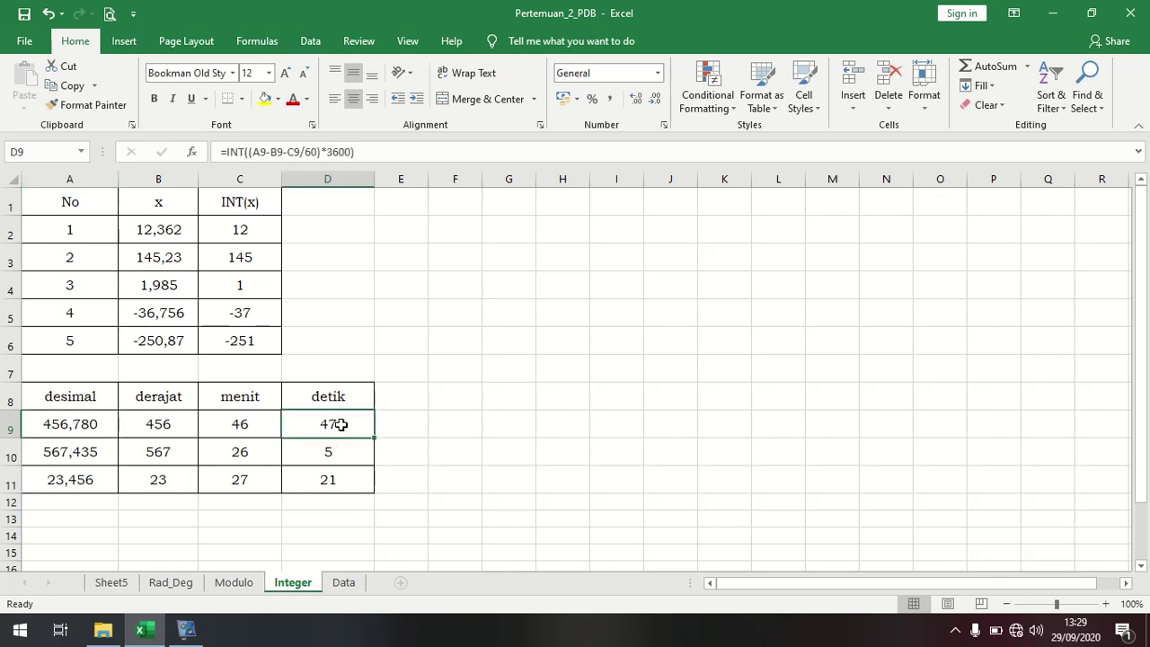
{"action": "left_click", "coordinate": [159, 425]}
{"action": "left_click", "coordinate": [227, 423]}
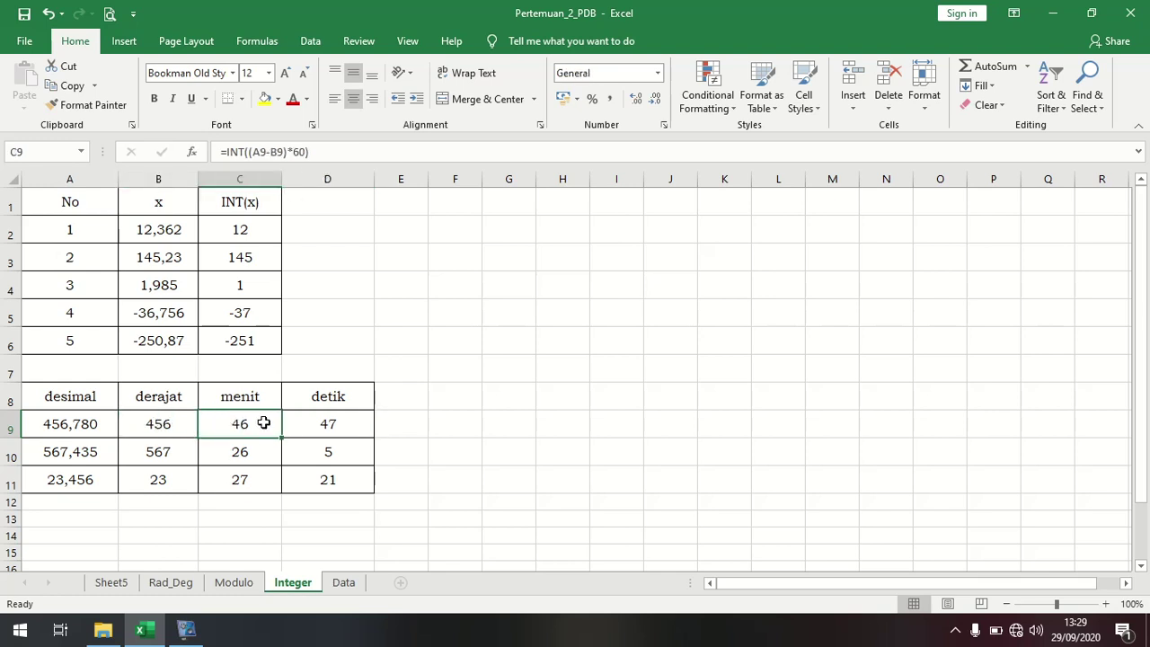
{"action": "left_click", "coordinate": [87, 425]}
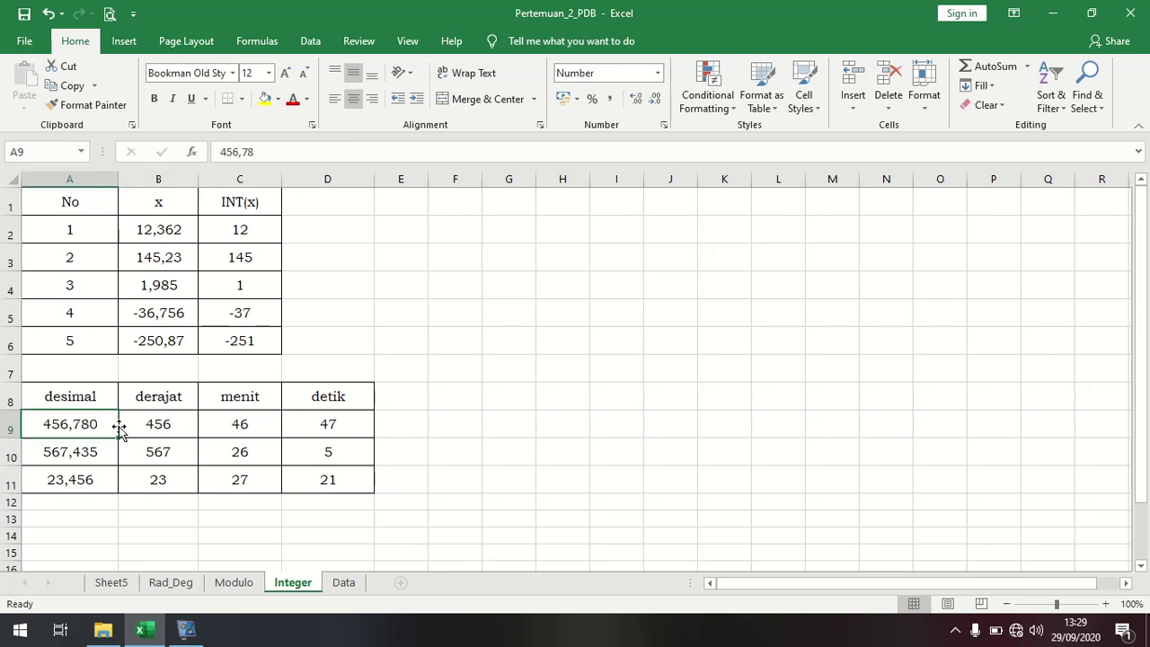
{"action": "left_click", "coordinate": [147, 423]}
{"action": "left_click", "coordinate": [222, 422]}
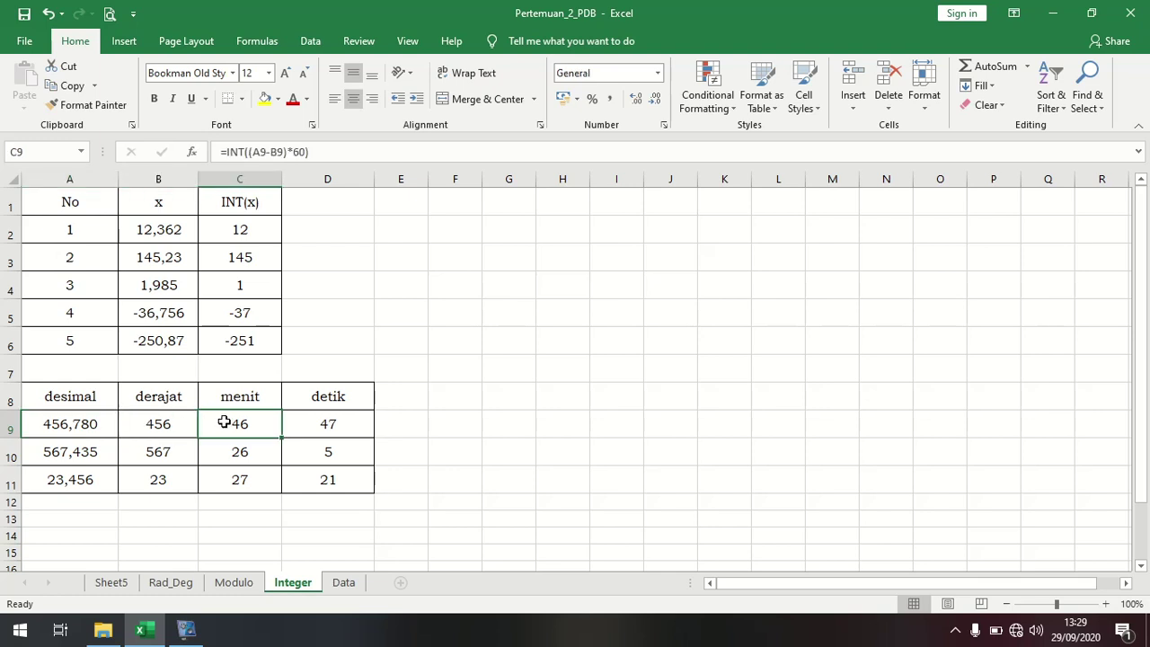
{"action": "left_click", "coordinate": [309, 426]}
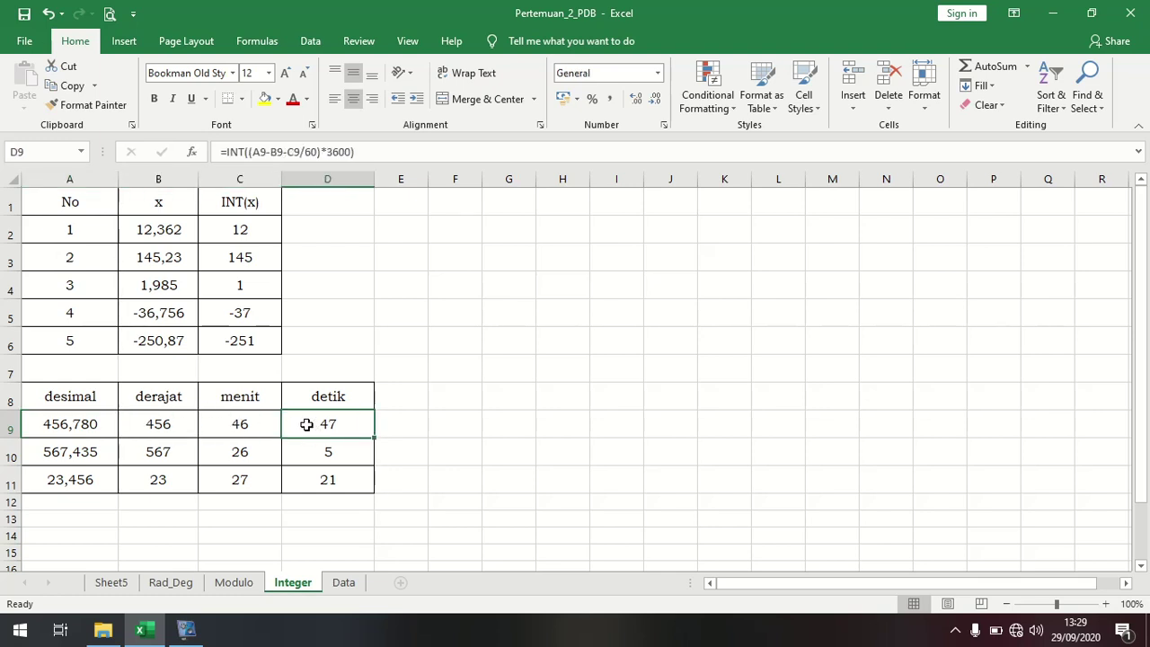
{"action": "double_click", "coordinate": [306, 425]}
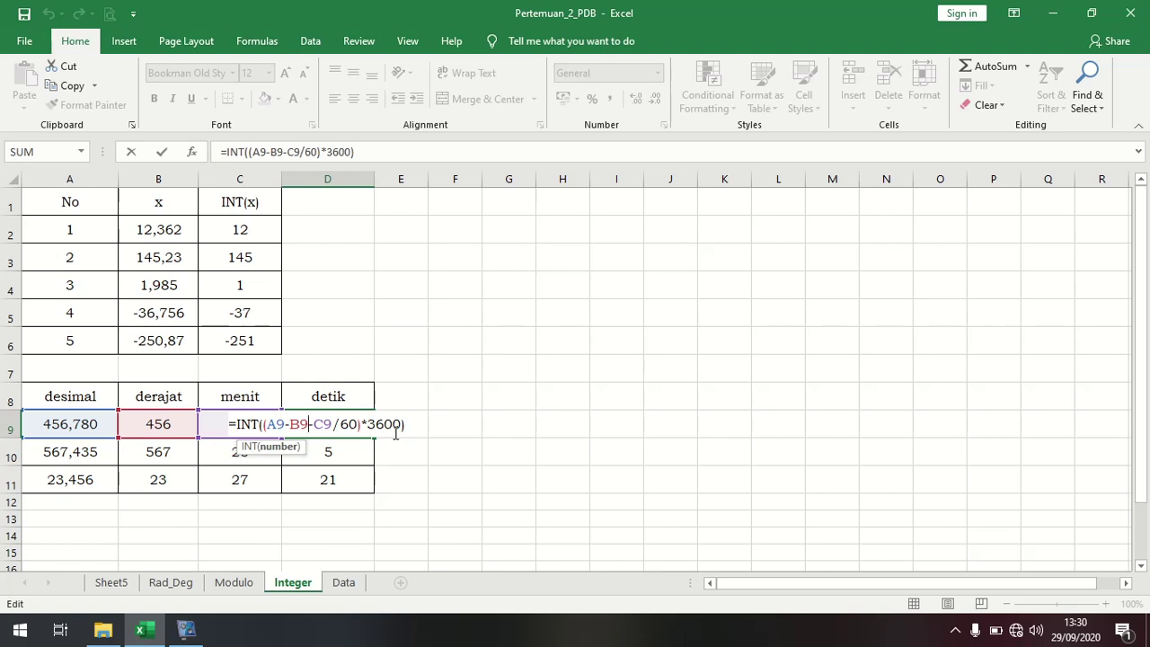
{"action": "key", "text": "Return"}
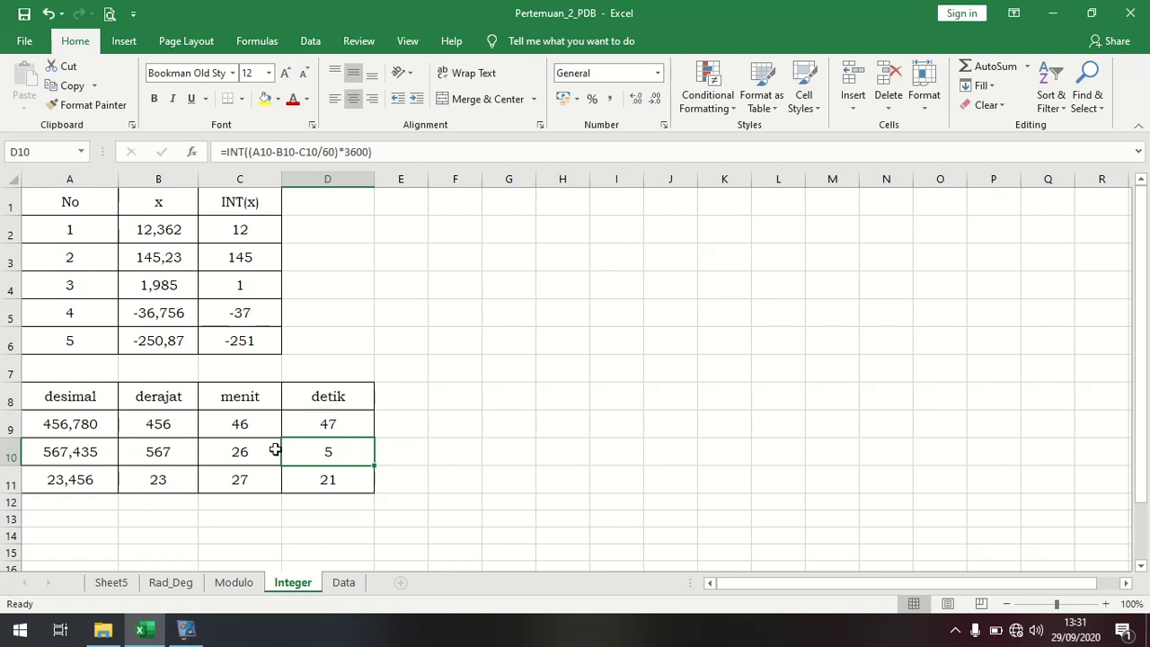
Clear the results in B10:D11 and refill them by copying the derajat, menit and detik formulas from B9:D9 down to row 11
{"action": "left_click_drag", "start_coordinate": [170, 450], "coordinate": [325, 474]}
{"action": "key", "text": "Delete"}
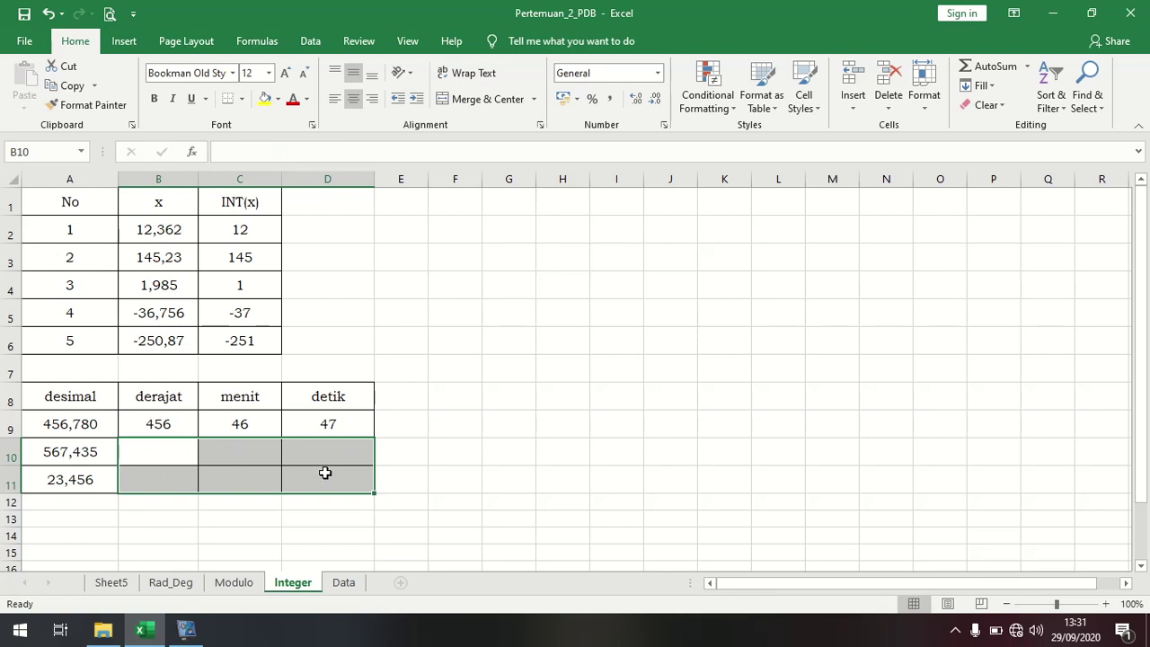
{"action": "left_click", "coordinate": [192, 430]}
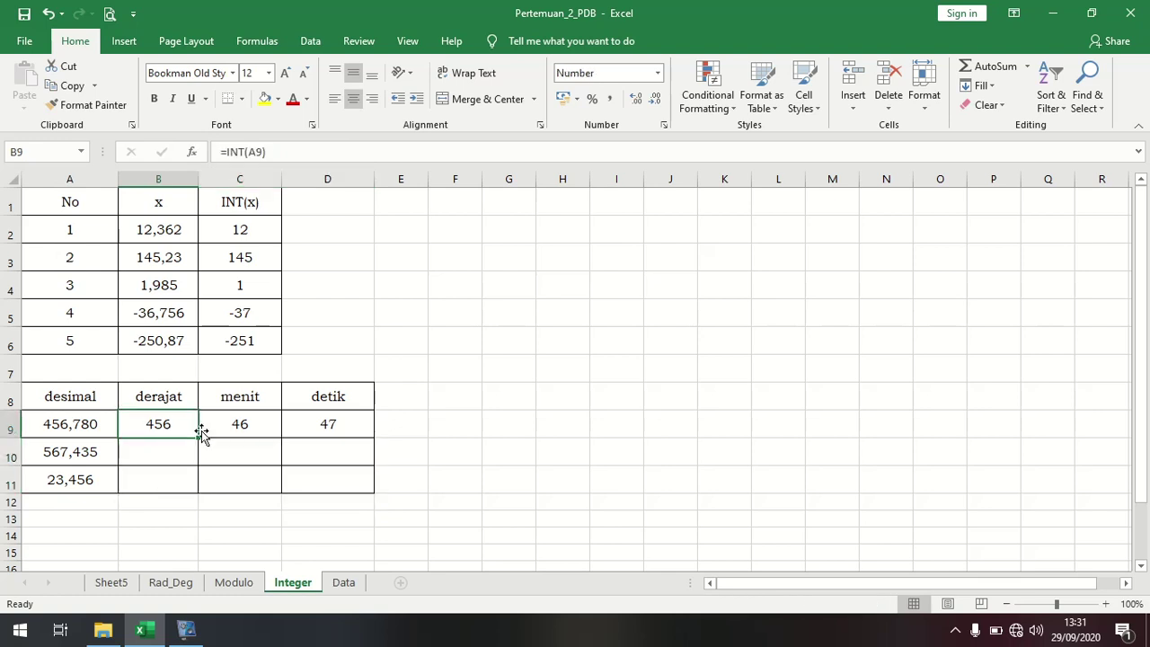
{"action": "left_click", "coordinate": [250, 443]}
{"action": "left_click", "coordinate": [264, 421]}
{"action": "left_click", "coordinate": [299, 422]}
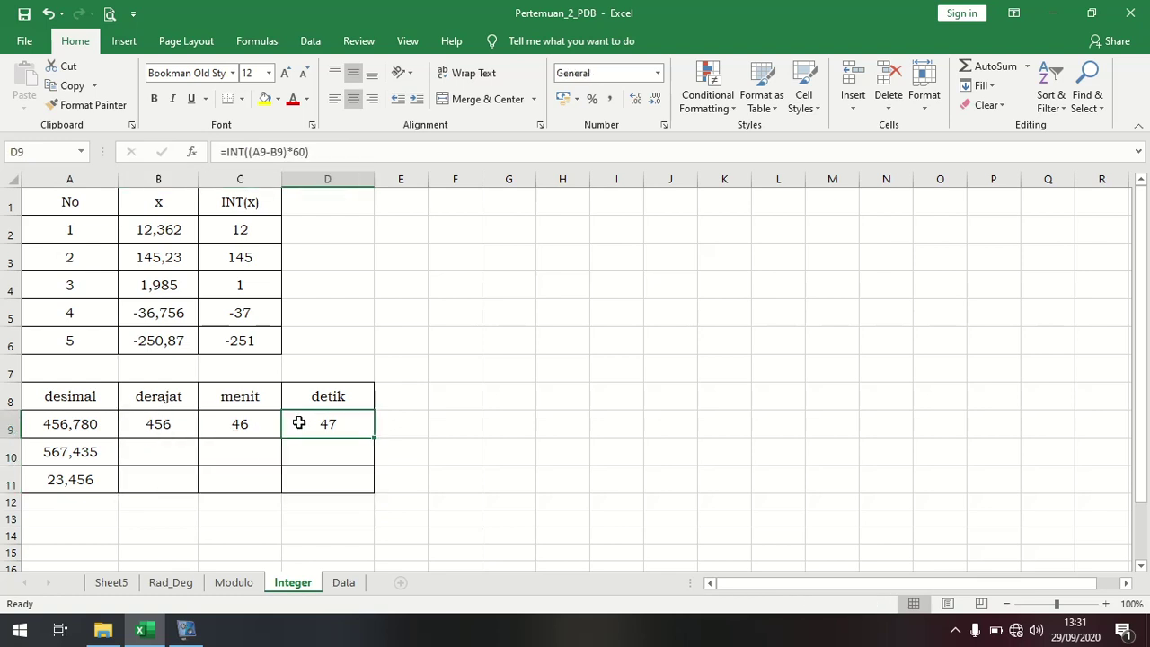
{"action": "left_click", "coordinate": [180, 423]}
{"action": "left_click_drag", "start_coordinate": [180, 423], "coordinate": [377, 484]}
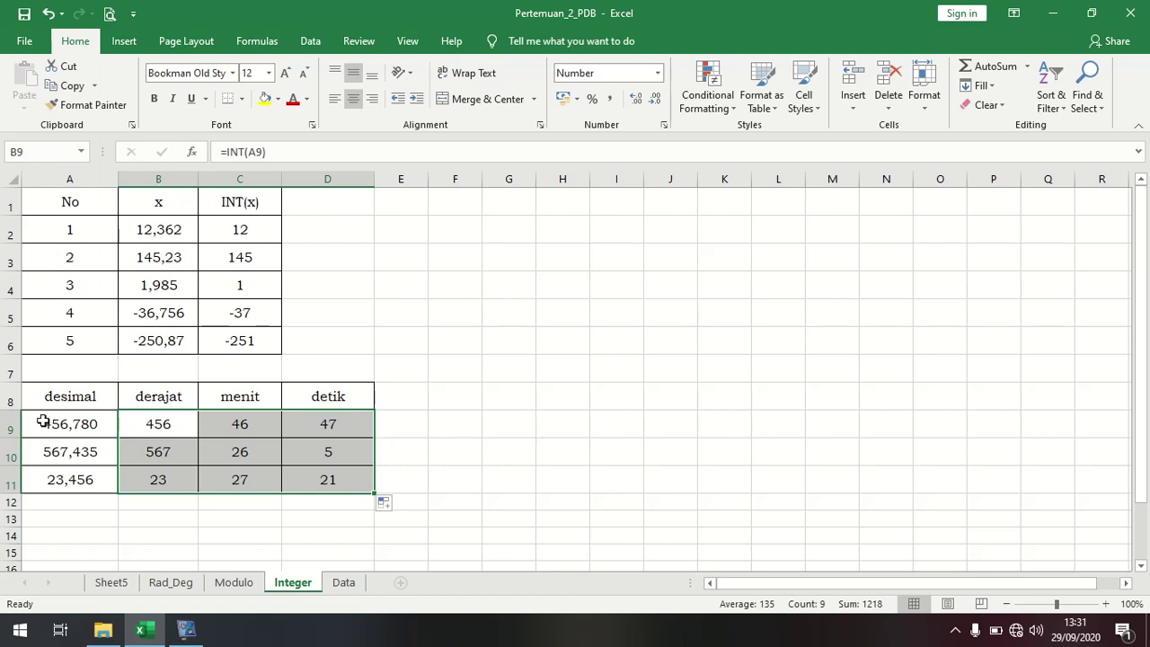
Review the formulas in B9, C9 and D9 that convert the desimal value into derajat, menit and detik
{"action": "mouse_move", "coordinate": [86, 636]}
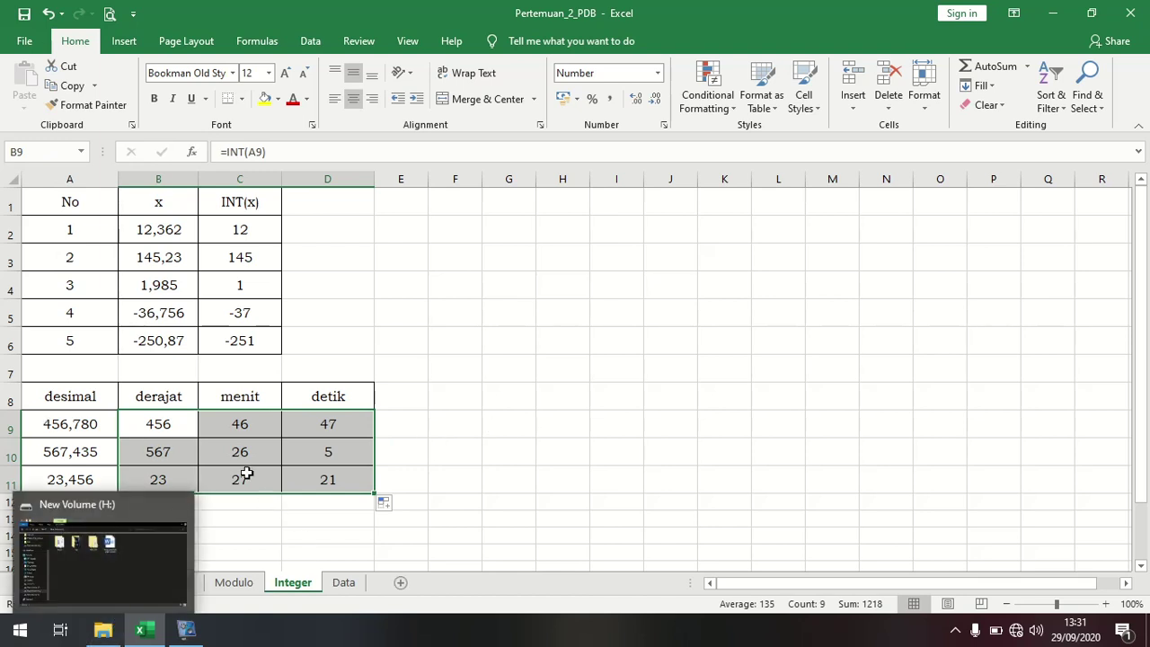
{"action": "left_click", "coordinate": [186, 420]}
{"action": "left_click", "coordinate": [247, 430]}
{"action": "left_click", "coordinate": [315, 428]}
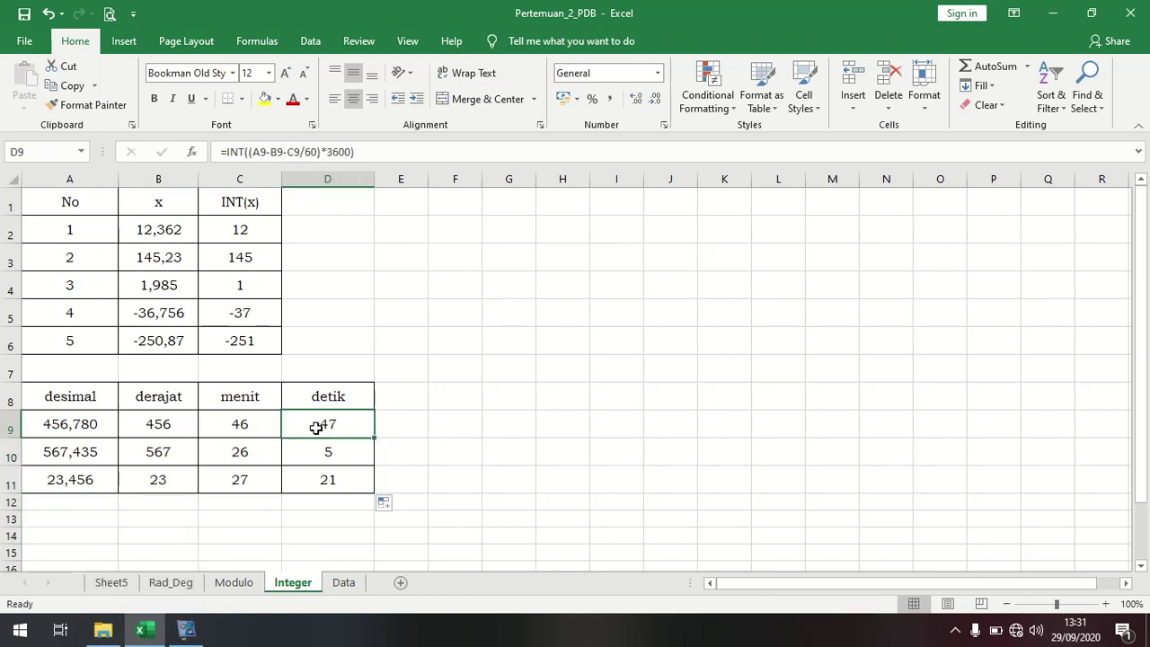
{"action": "left_click", "coordinate": [179, 430]}
{"action": "left_click", "coordinate": [220, 431]}
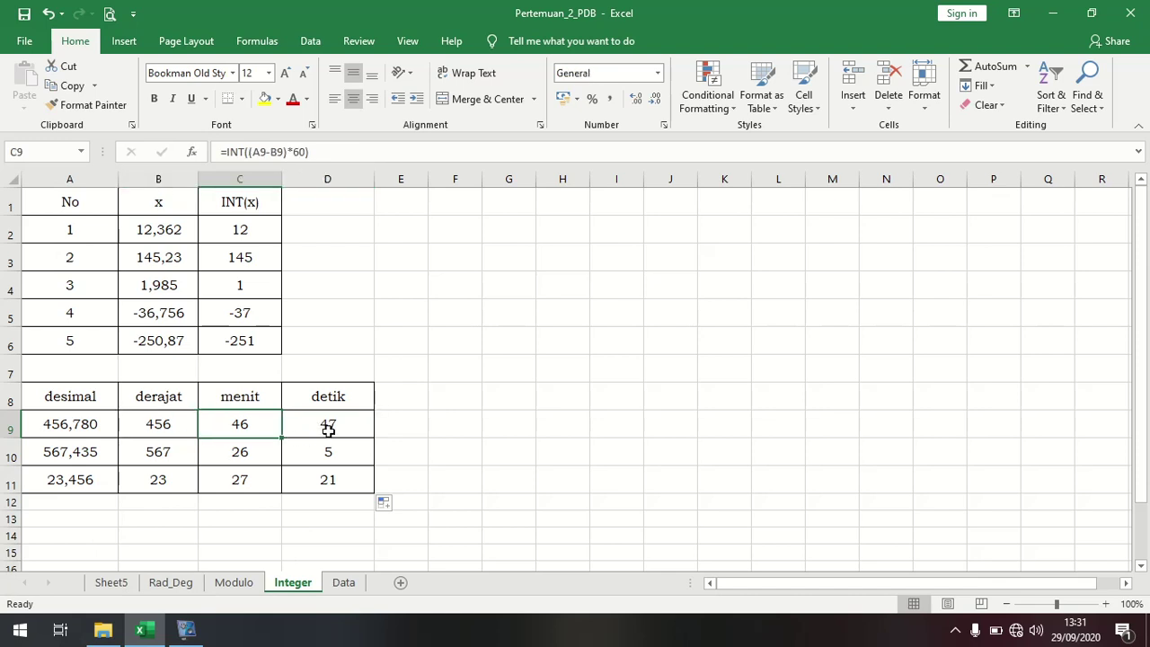
{"action": "left_click", "coordinate": [327, 430]}
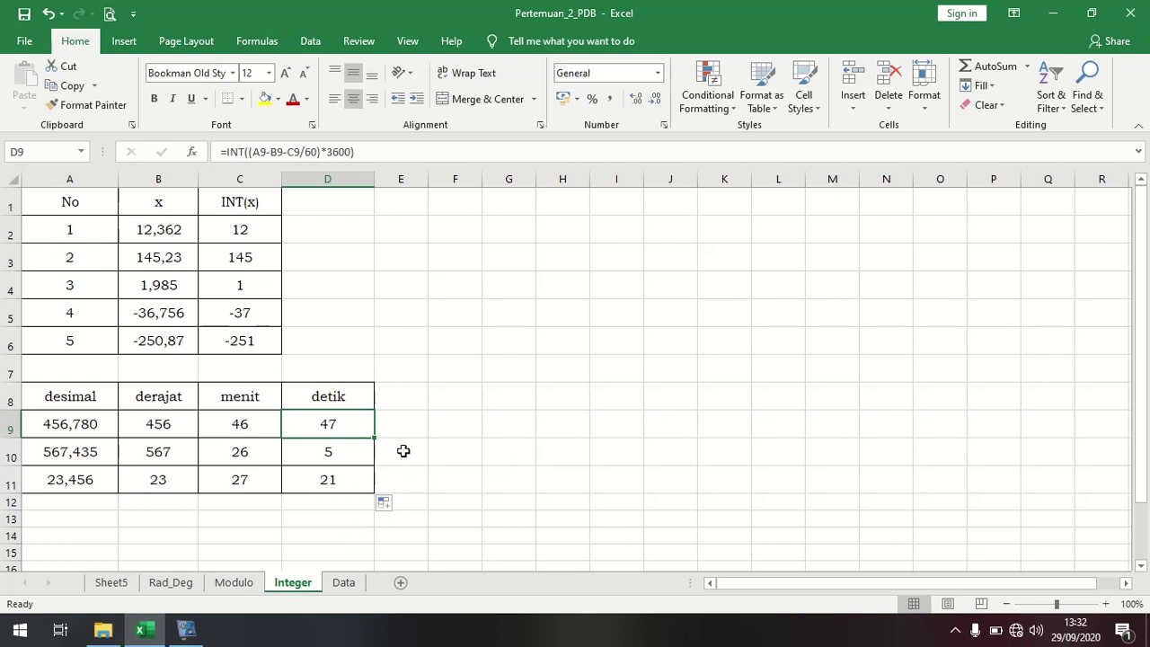
{"action": "left_click", "coordinate": [447, 429]}
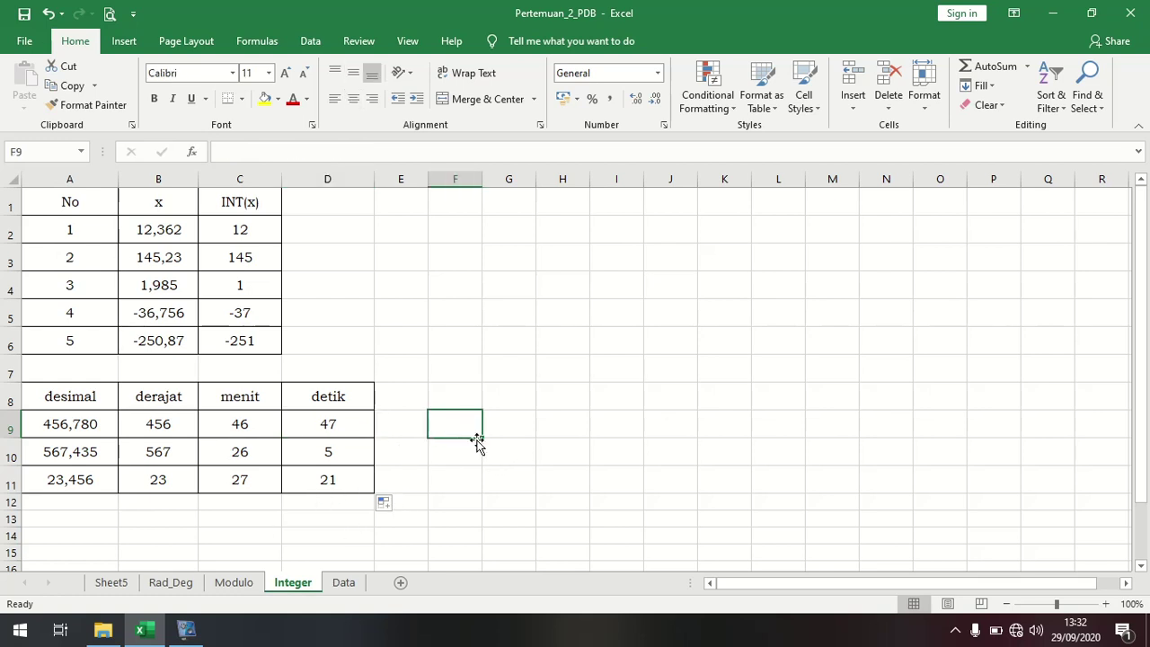
{"action": "left_click", "coordinate": [503, 433]}
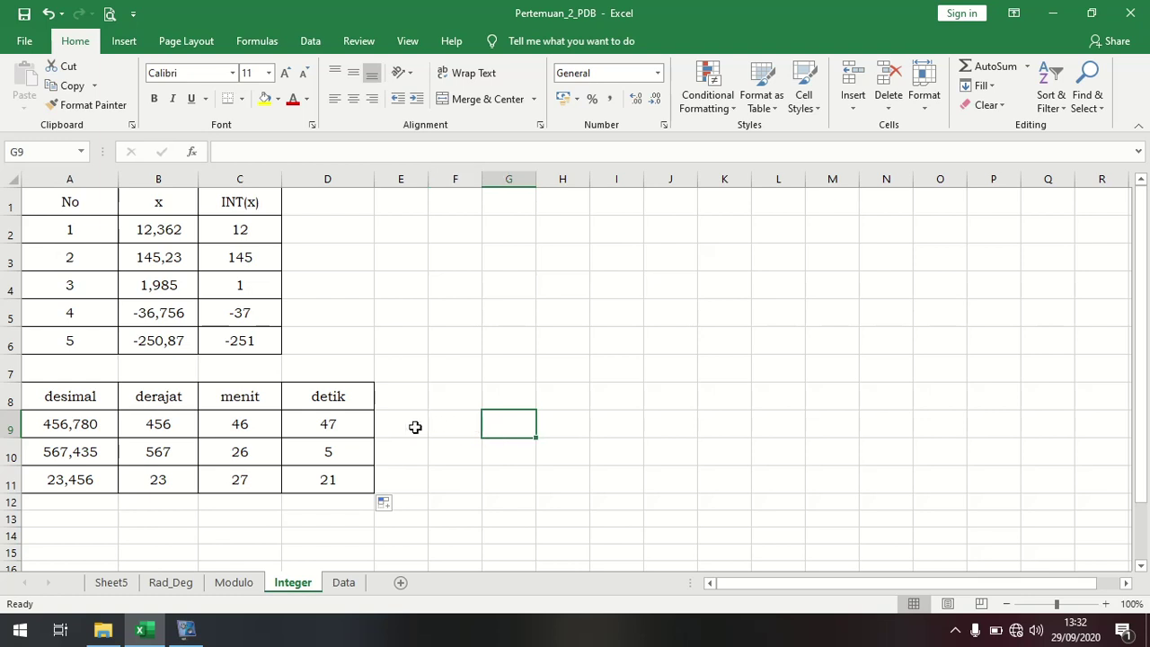
{"action": "left_click", "coordinate": [187, 631]}
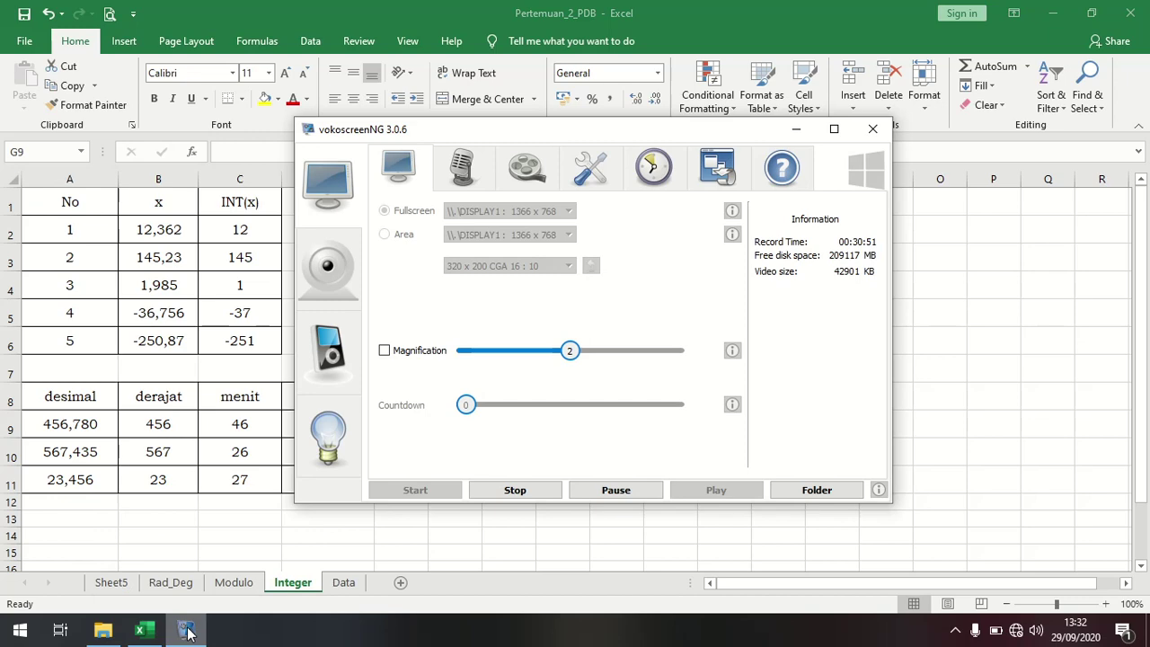